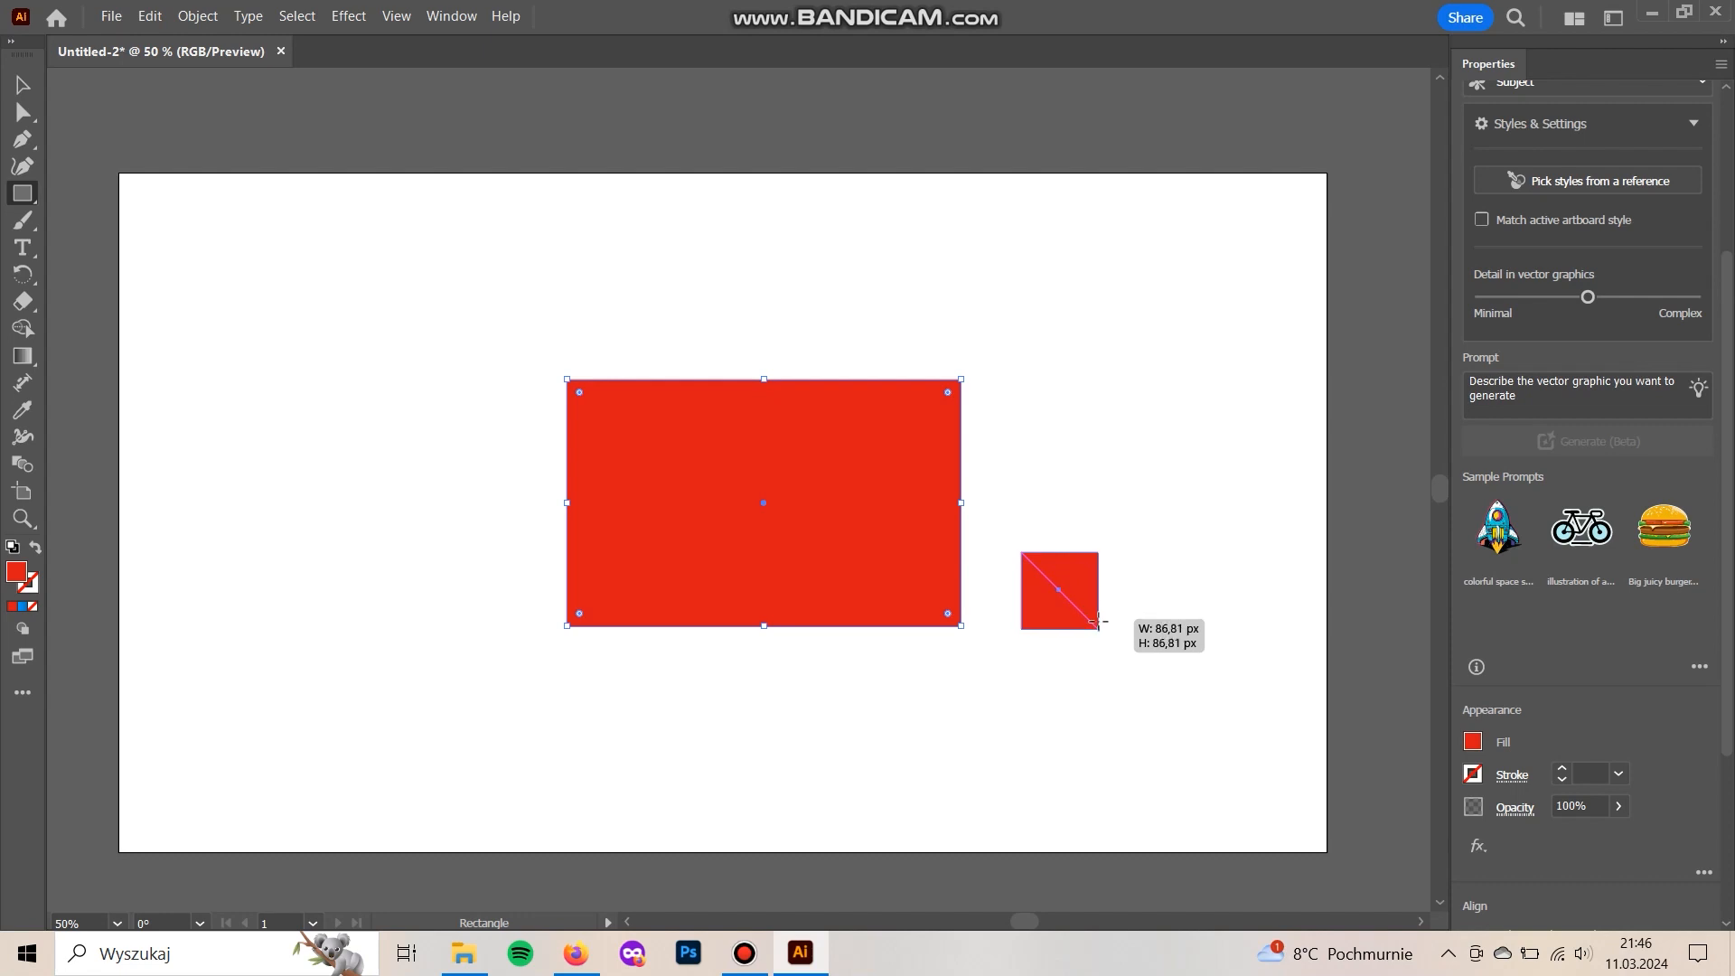
# - Rotate the small red square 45 degrees and unite it with the large rectangle at its bottom center, forming a speech bubble
pyautogui.press('v')
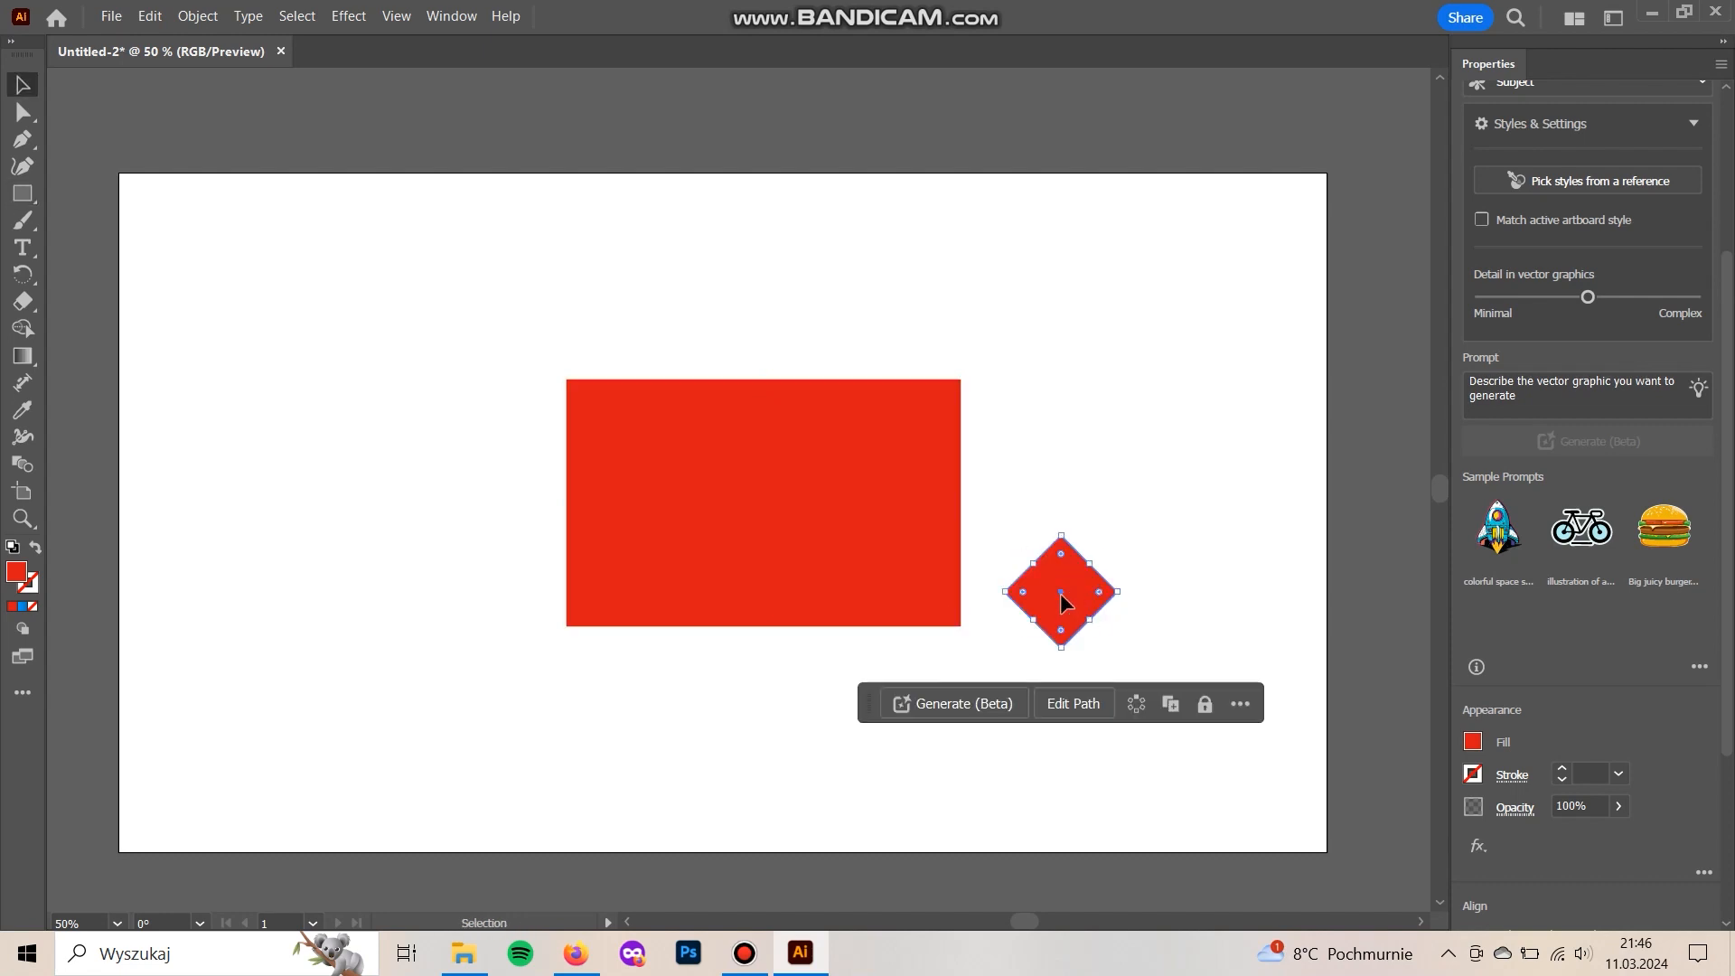
pyautogui.moveTo(1026, 689); pyautogui.dragTo(802, 594)
pyautogui.scroll(-3, 1564, 748)
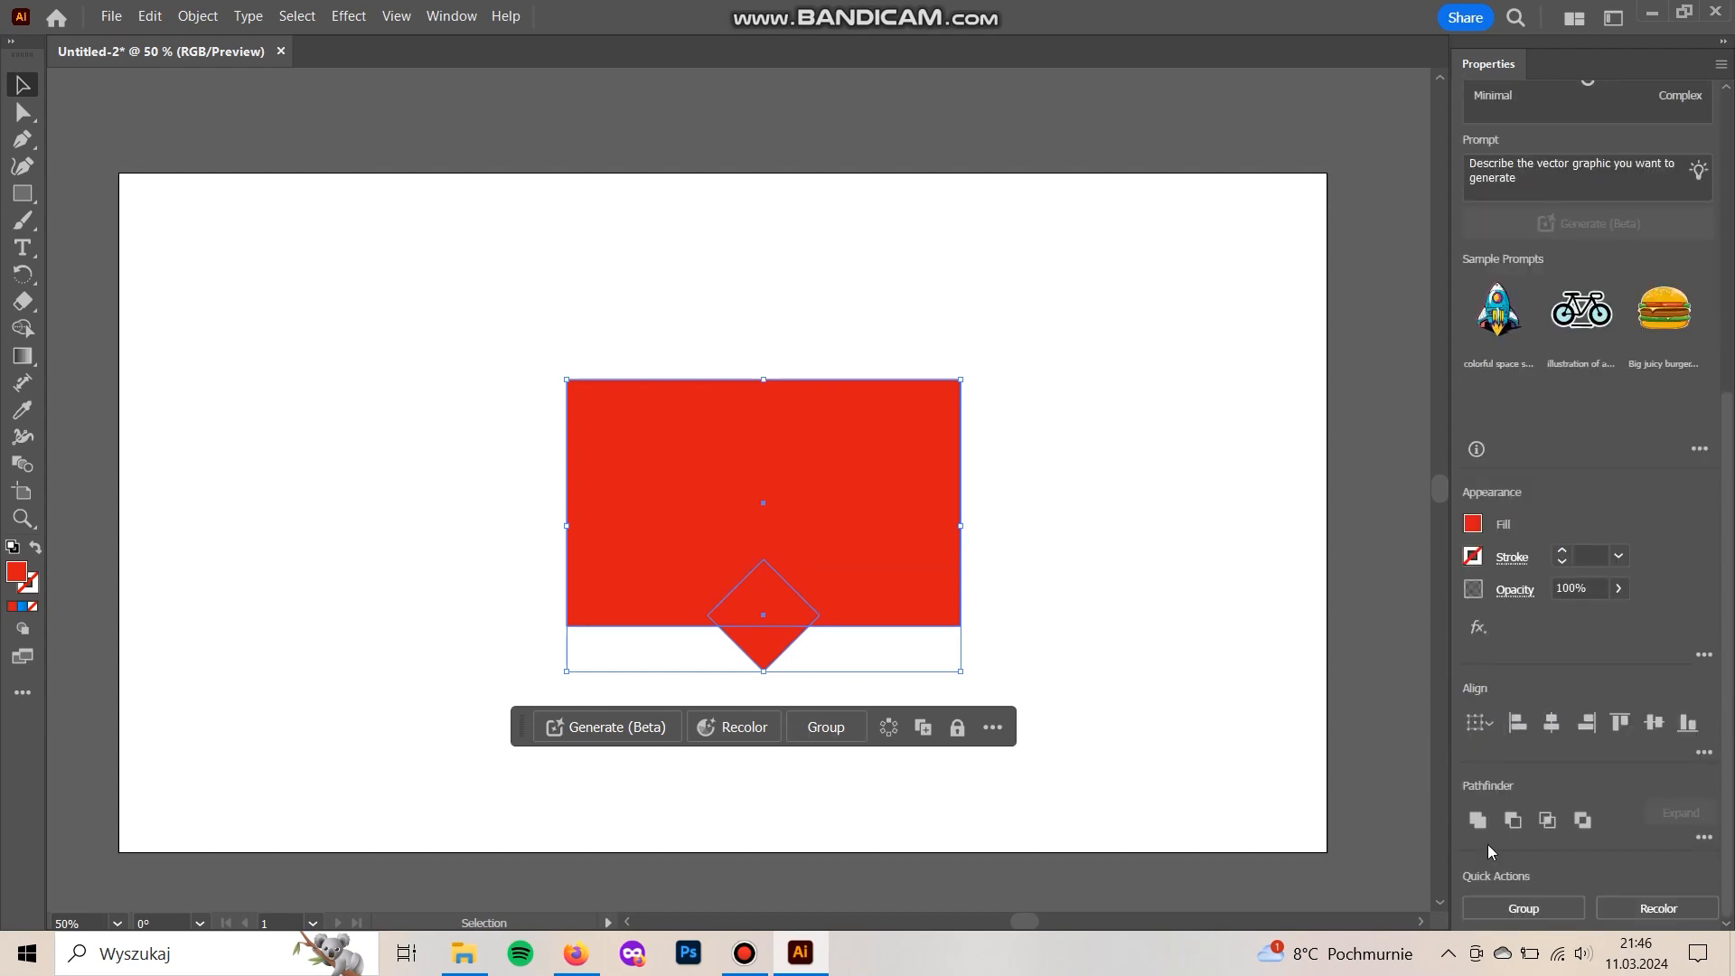
pyautogui.click(1477, 819)
pyautogui.click(1123, 531)
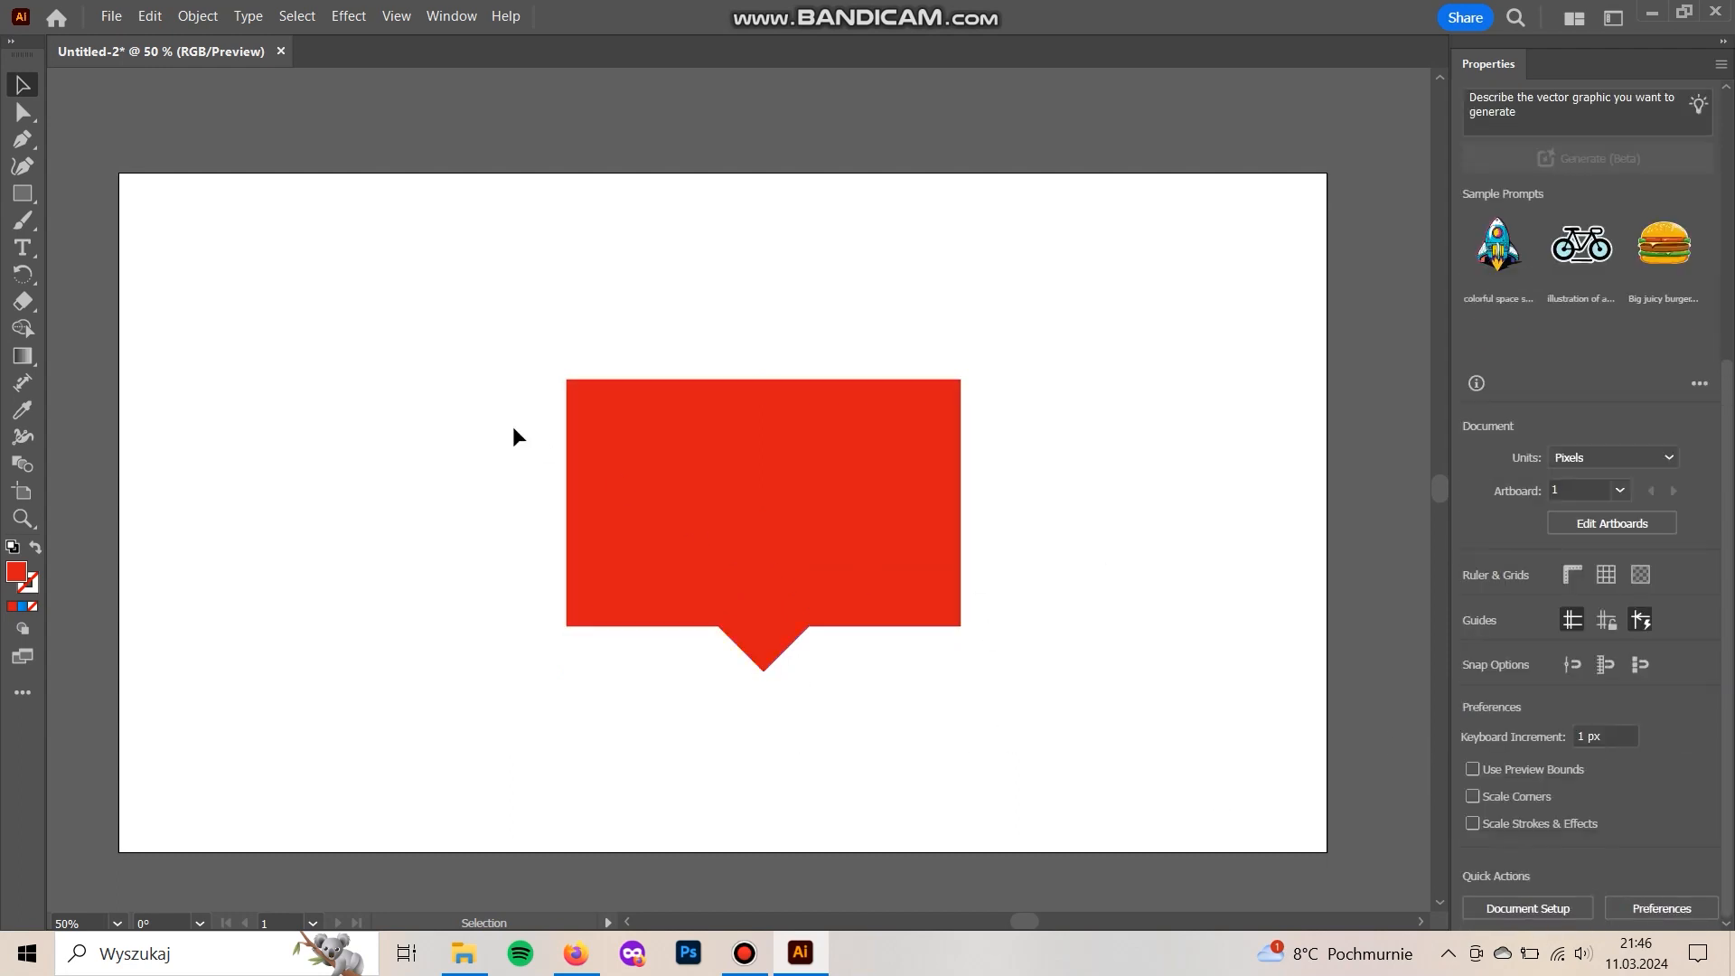
# - Round the four outer corners of the speech bubble equally, leaving the pointer's corners sharp
pyautogui.press('a')
pyautogui.moveTo(545, 360); pyautogui.dragTo(626, 720)
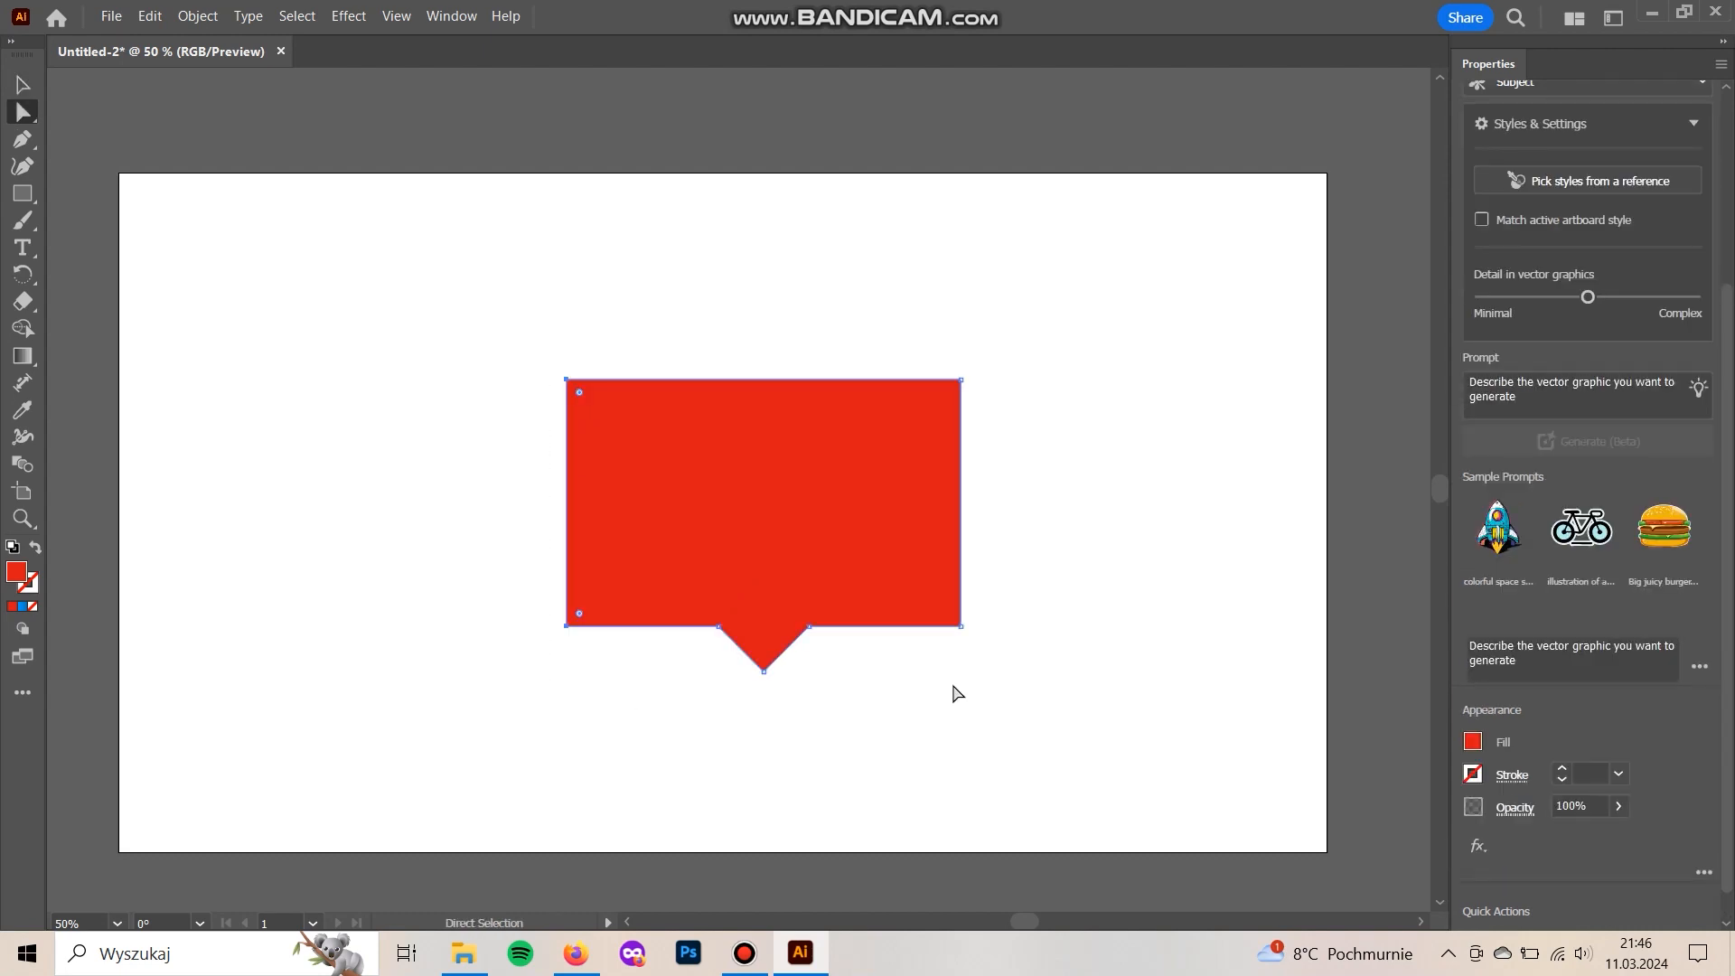
pyautogui.moveTo(999, 655); pyautogui.dragTo(923, 401)
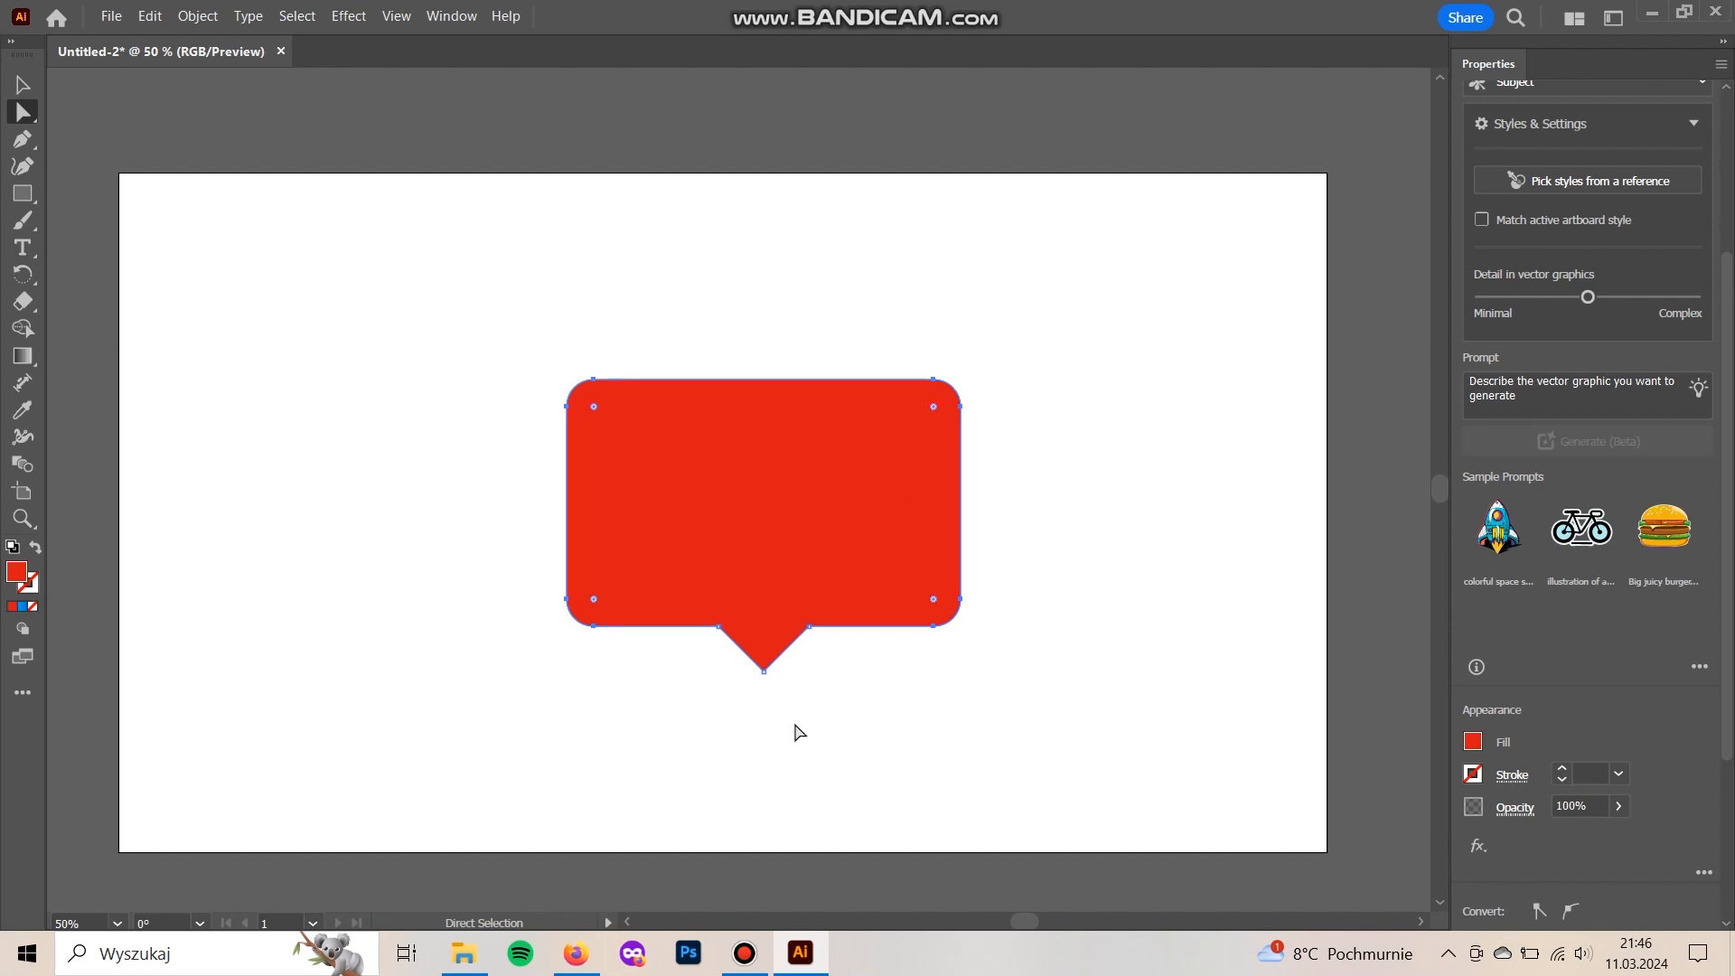
# - Round the tip of the bubble's pointer and the two corners at its base, the base corners to about 30 px
pyautogui.moveTo(763, 657); pyautogui.dragTo(764, 644)
pyautogui.click(809, 626)
pyautogui.keyDown('shift'); pyautogui.click(719, 626); pyautogui.keyUp('shift')
pyautogui.moveTo(711, 642); pyautogui.dragTo(701, 659)
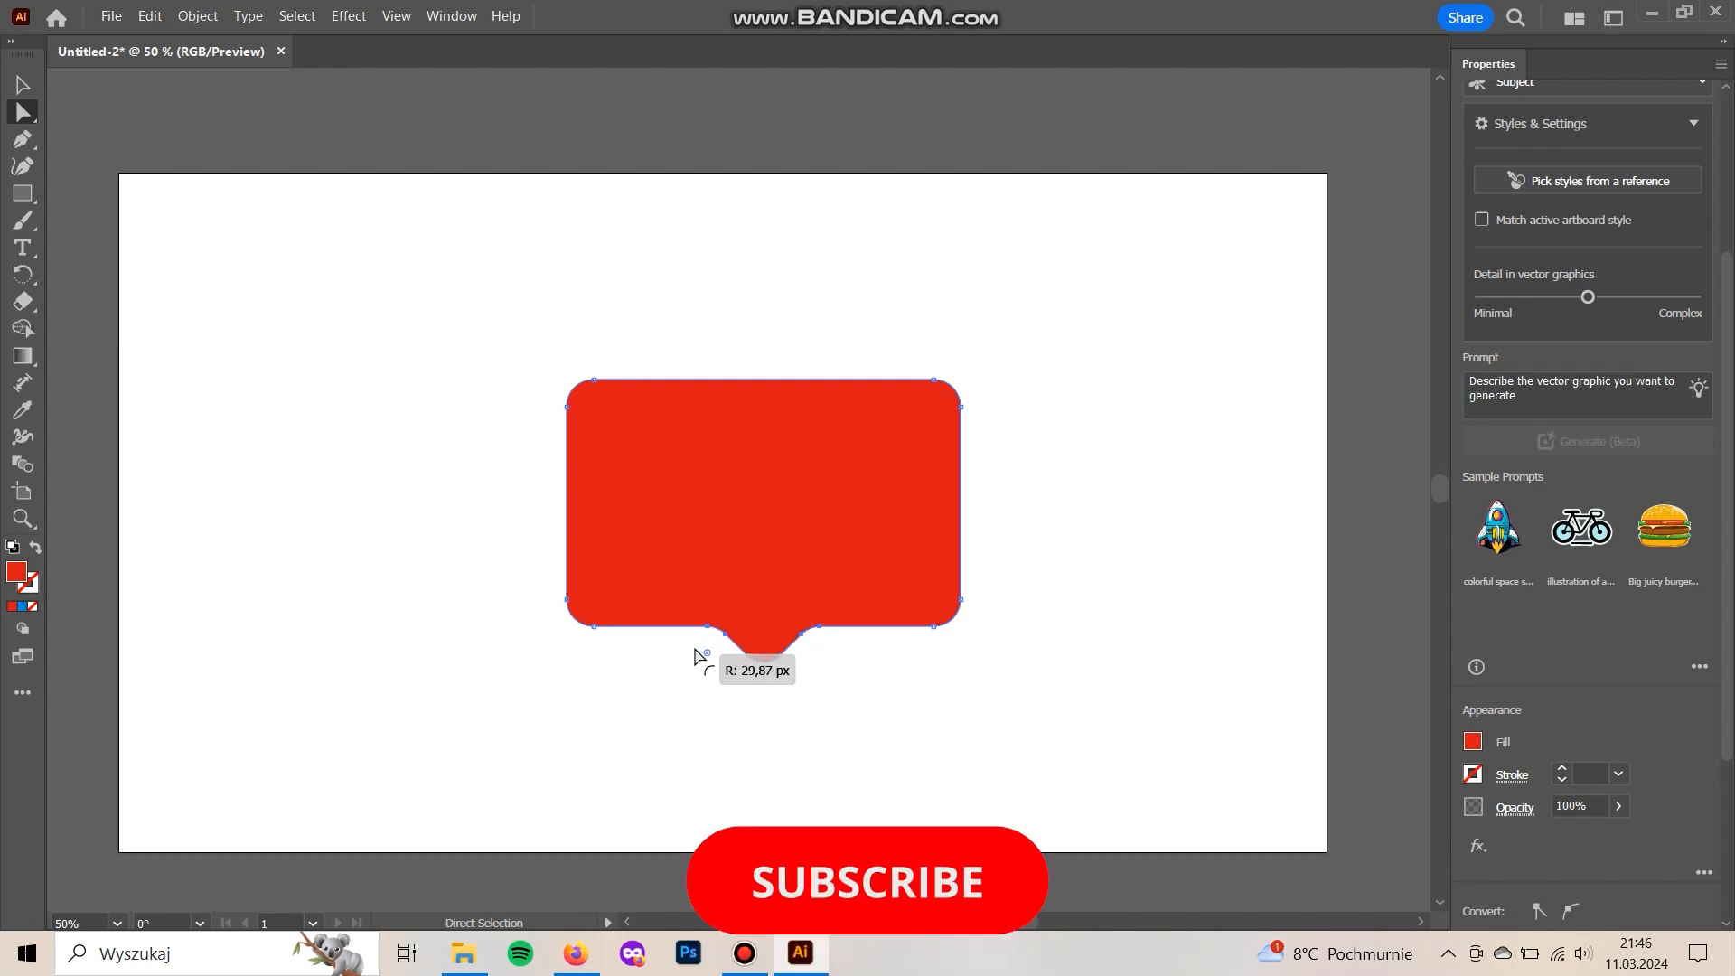
pyautogui.click(1070, 698)
# - Move the speech bubble to the right to free up space on the artboard's left half
pyautogui.moveTo(897, 746); pyautogui.dragTo(994, 716)
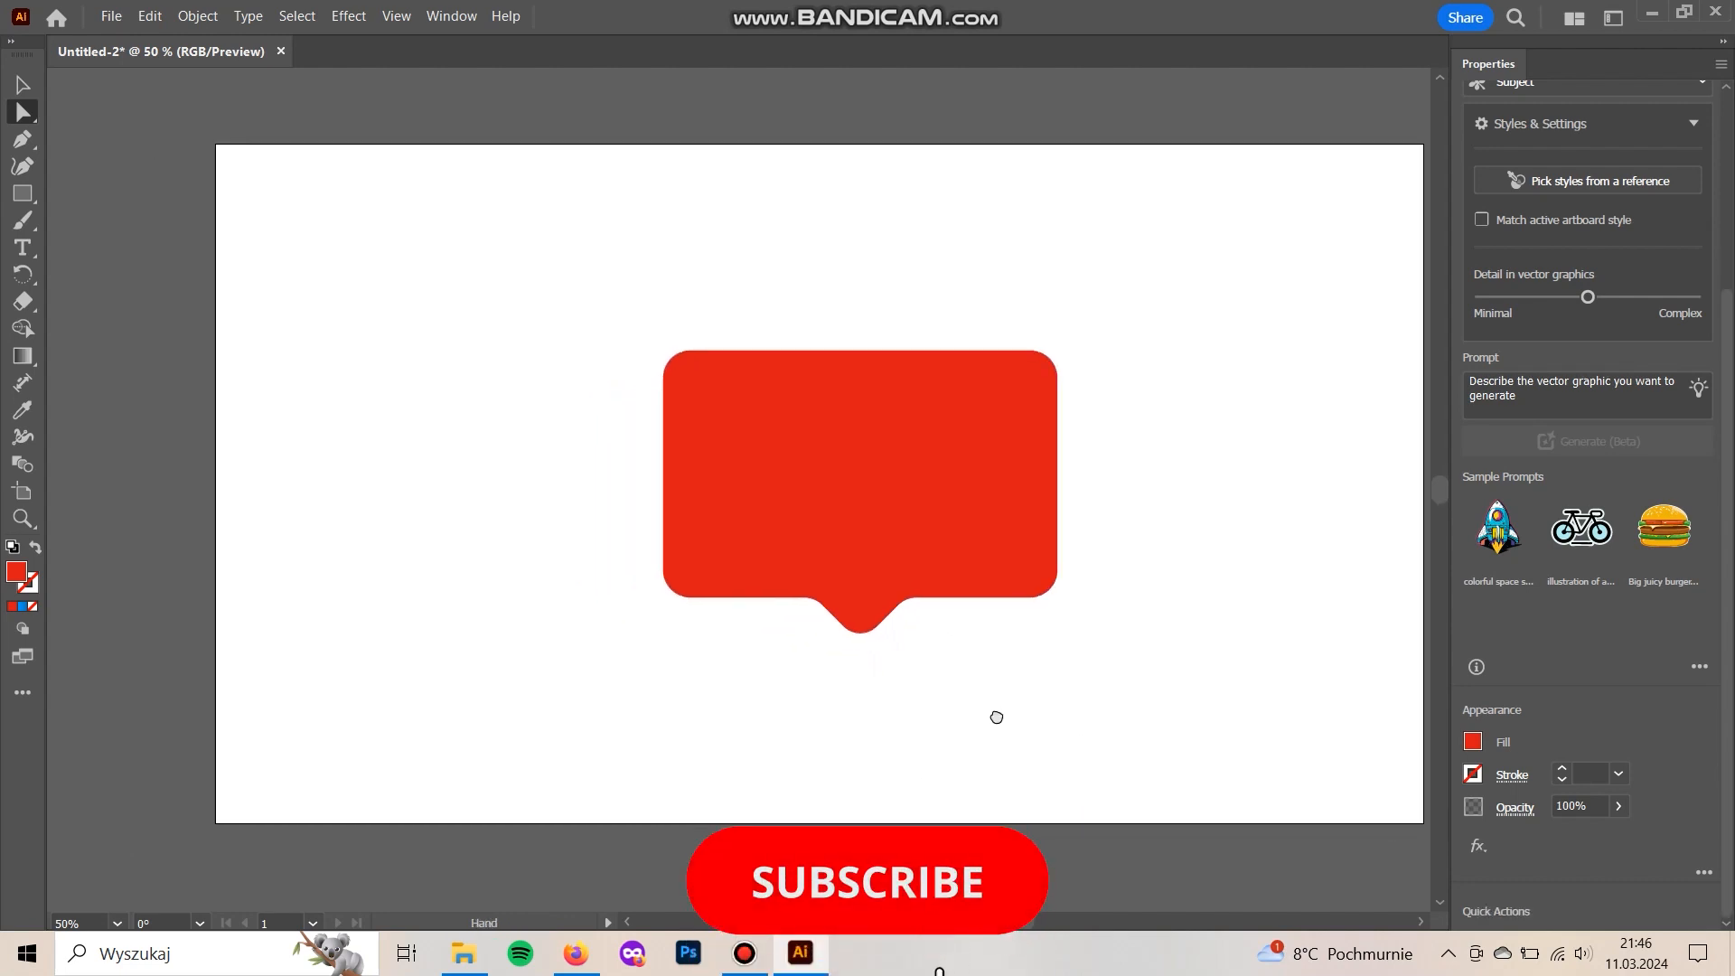
pyautogui.press('v')
pyautogui.moveTo(911, 525); pyautogui.dragTo(993, 535)
# - Draw a tall red rectangle left of the speech bubble and round its top into a semicircle
pyautogui.moveTo(23, 193); pyautogui.dragTo(89, 196)
pyautogui.moveTo(394, 340)
pyautogui.mouseDown()
pyautogui.moveTo(529, 630)
pyautogui.moveTo(606, 736)
pyautogui.mouseUp()
pyautogui.moveTo(593, 352); pyautogui.dragTo(403, 474)
# - Rotate the round-topped shape 45 degrees and overlap it with a mirrored copy to form a heart
pyautogui.press('v')
pyautogui.moveTo(393, 310); pyautogui.dragTo(393, 287)
pyautogui.moveTo(507, 502); pyautogui.dragTo(547, 393)
pyautogui.moveTo(426, 473); pyautogui.dragTo(449, 496)
pyautogui.moveTo(577, 660); pyautogui.dragTo(609, 693)
pyautogui.press('ctrl')
pyautogui.moveTo(528, 431); pyautogui.dragTo(47, 421)
pyautogui.click(32, 325)
# - Raise the bottom point of both overlapping shapes in large nudges to make the heart shorter
pyautogui.moveTo(254, 693)
pyautogui.mouseDown()
pyautogui.moveTo(349, 675)
pyautogui.moveTo(546, 717)
pyautogui.moveTo(379, 638)
pyautogui.mouseUp()
pyautogui.press('ctrl')
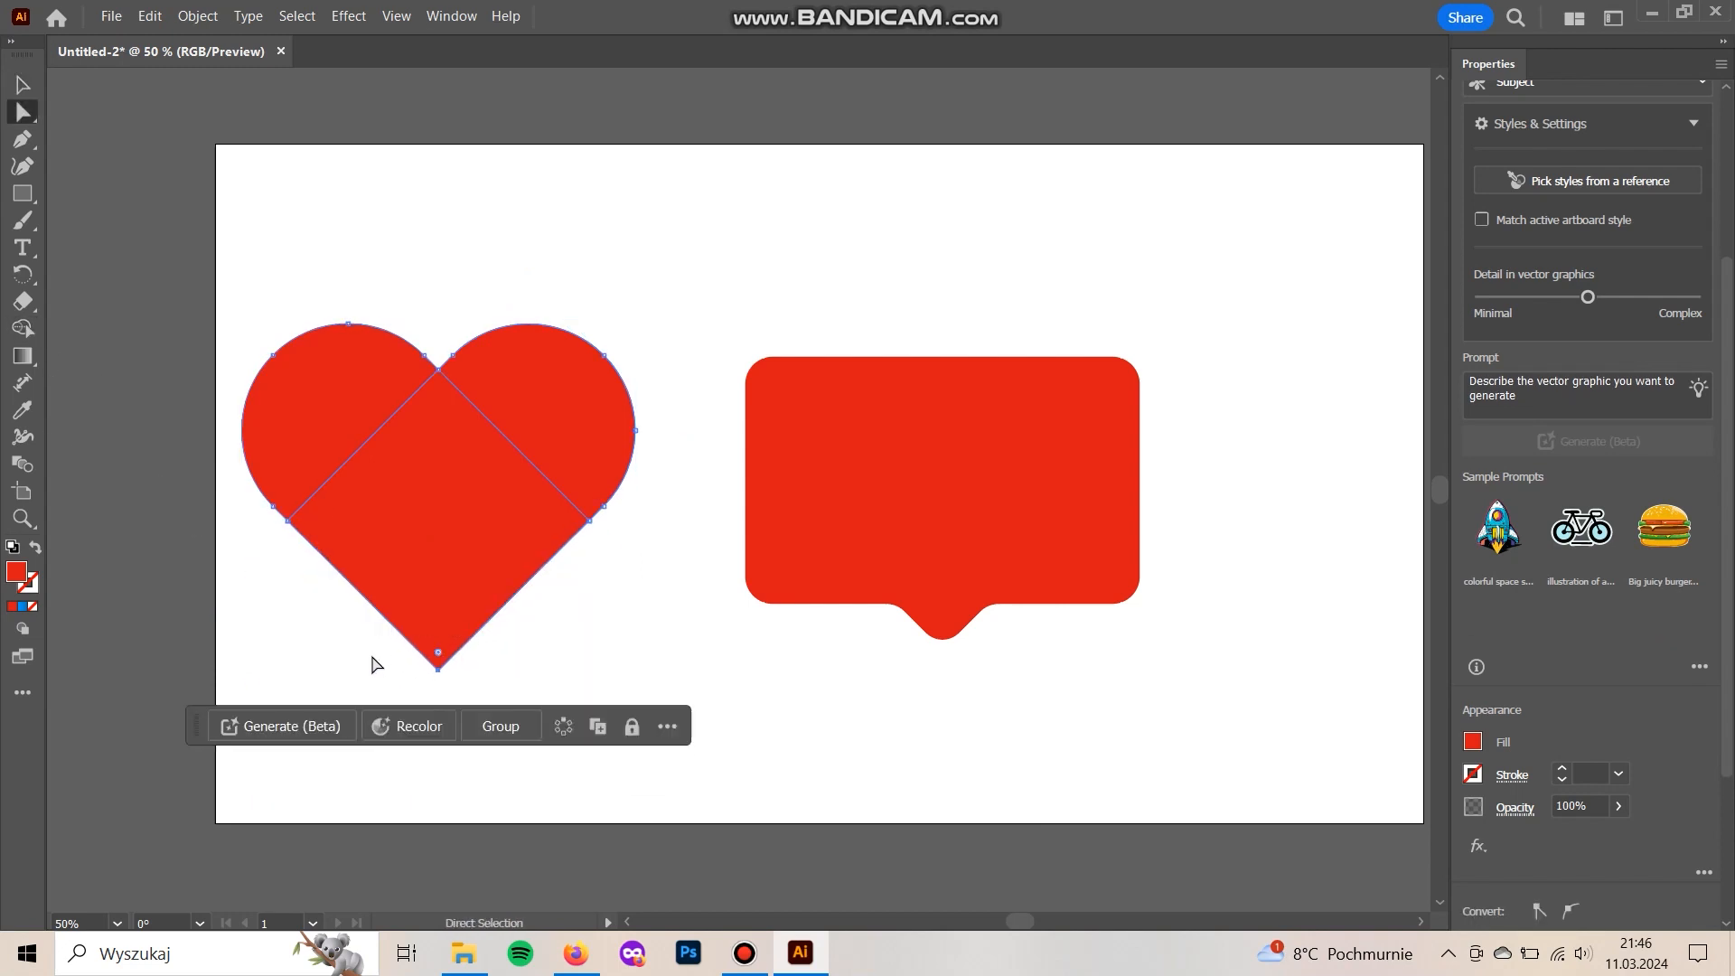
pyautogui.hotkey('shift', 'Up')
pyautogui.hotkey('shift', 'Up')
pyautogui.hotkey('shift', 'Up')
pyautogui.hotkey('shift', 'Up')
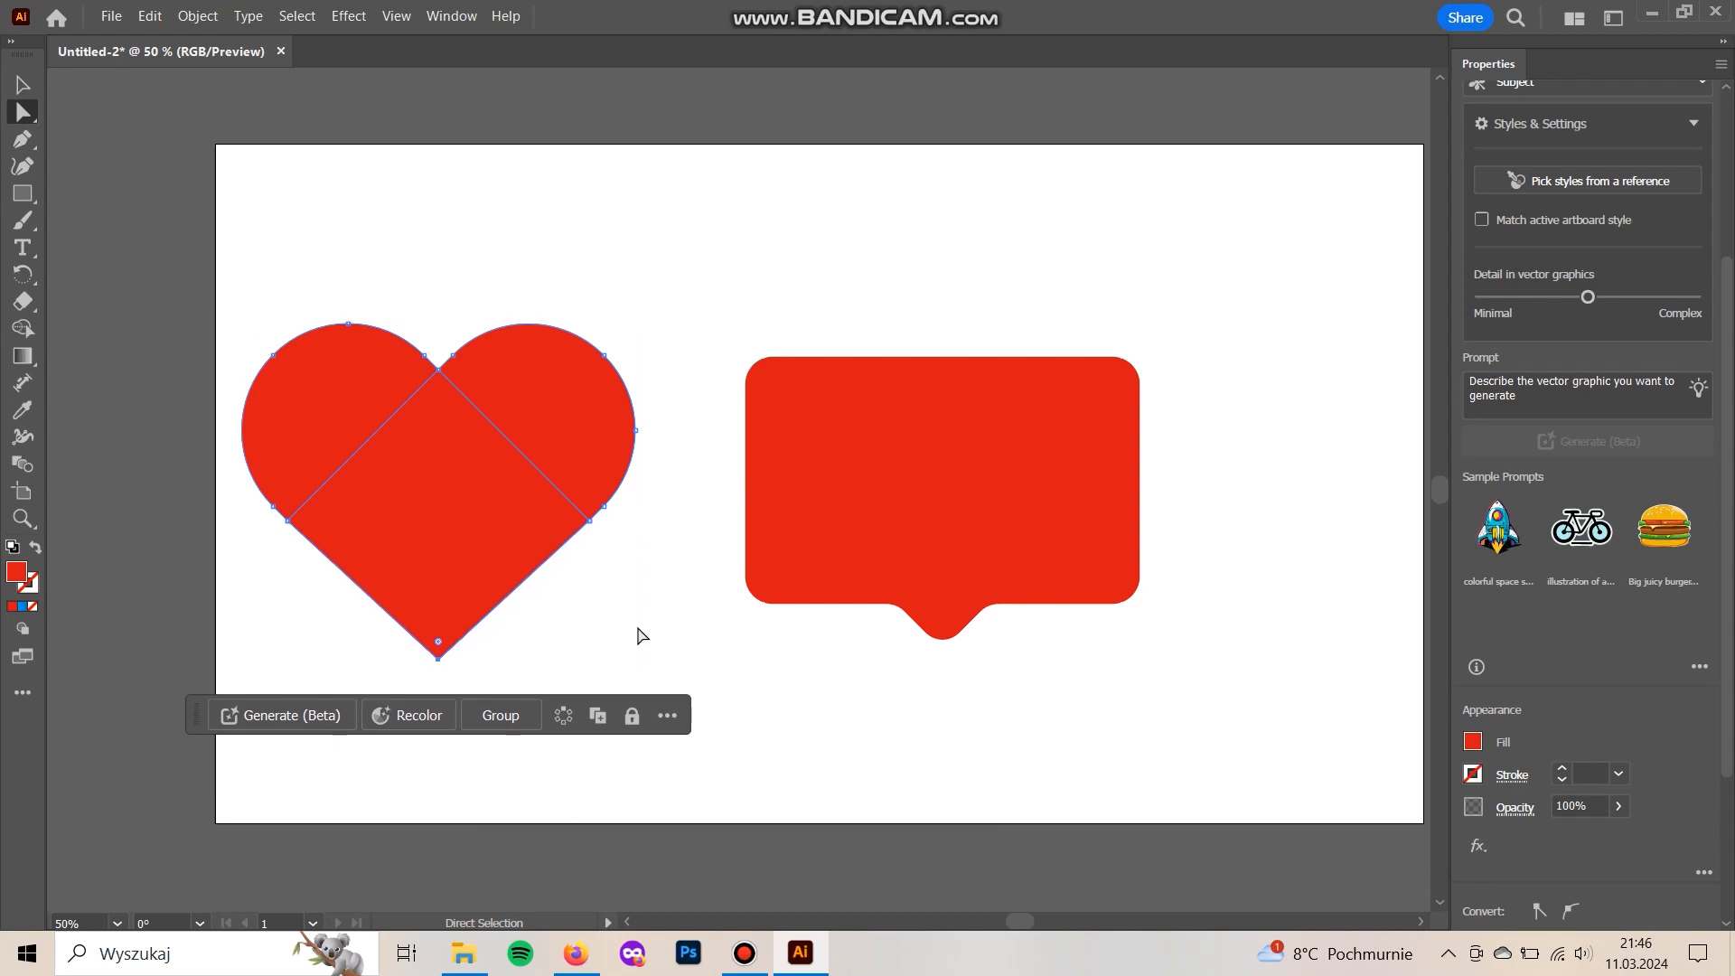
pyautogui.hotkey('shift', 'Up')
pyautogui.hotkey('shift', 'Up')
pyautogui.hotkey('shift', 'Up')
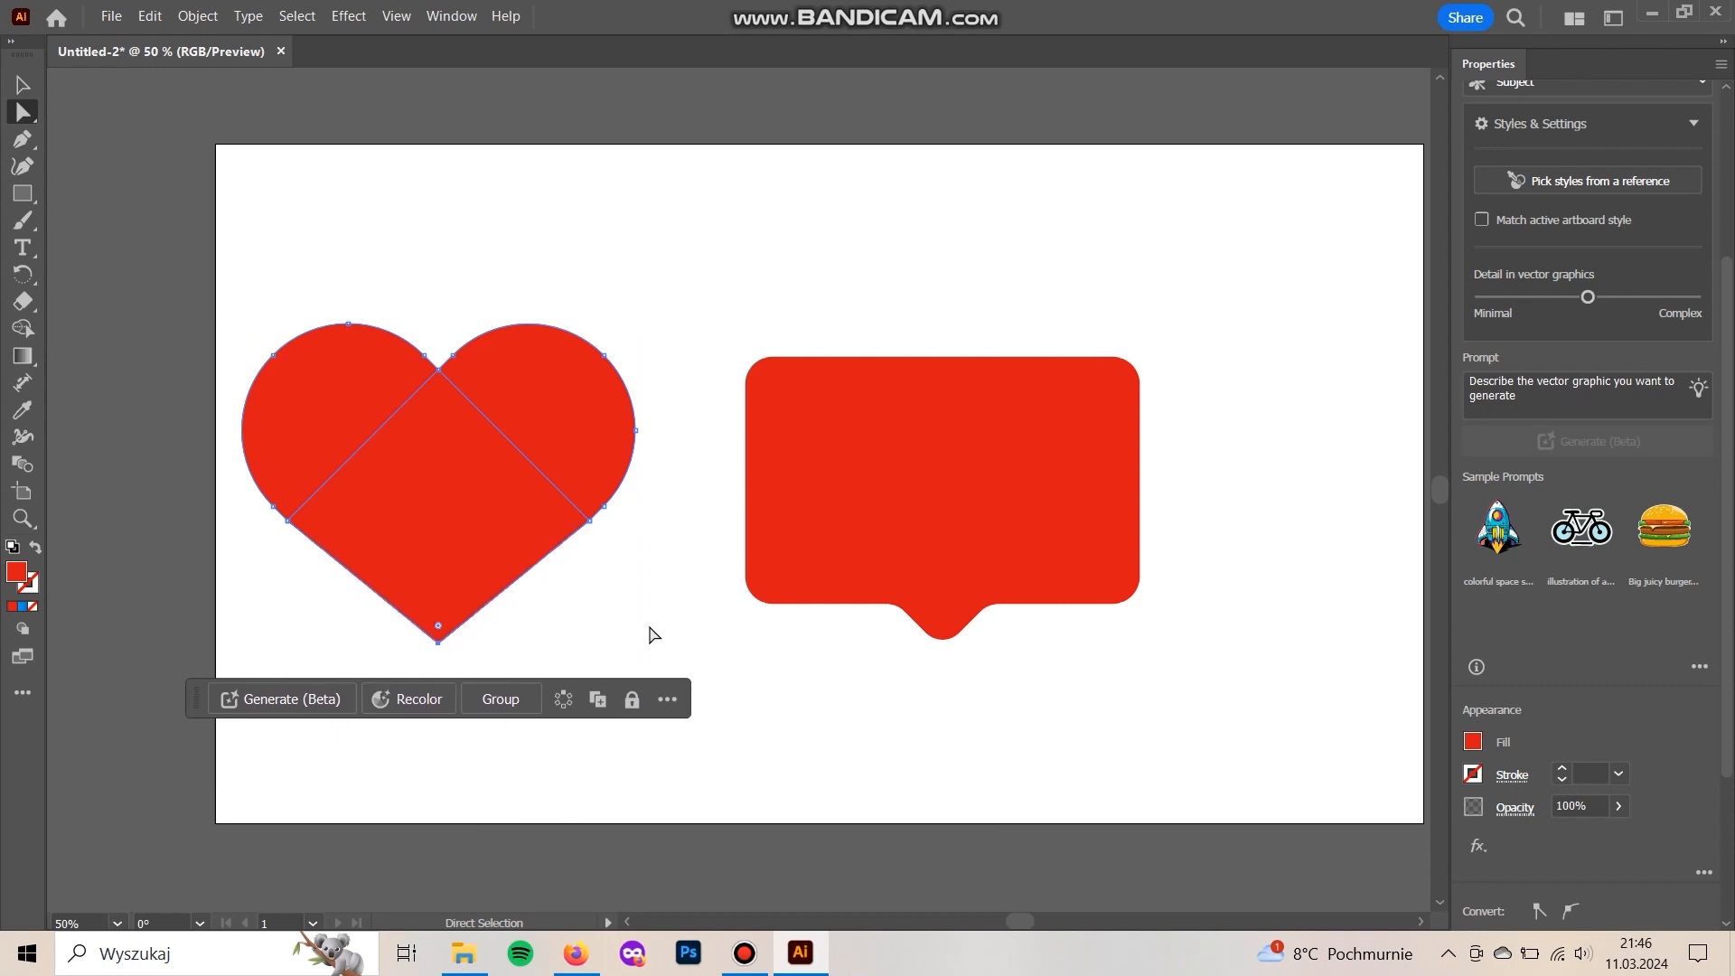
pyautogui.click(663, 623)
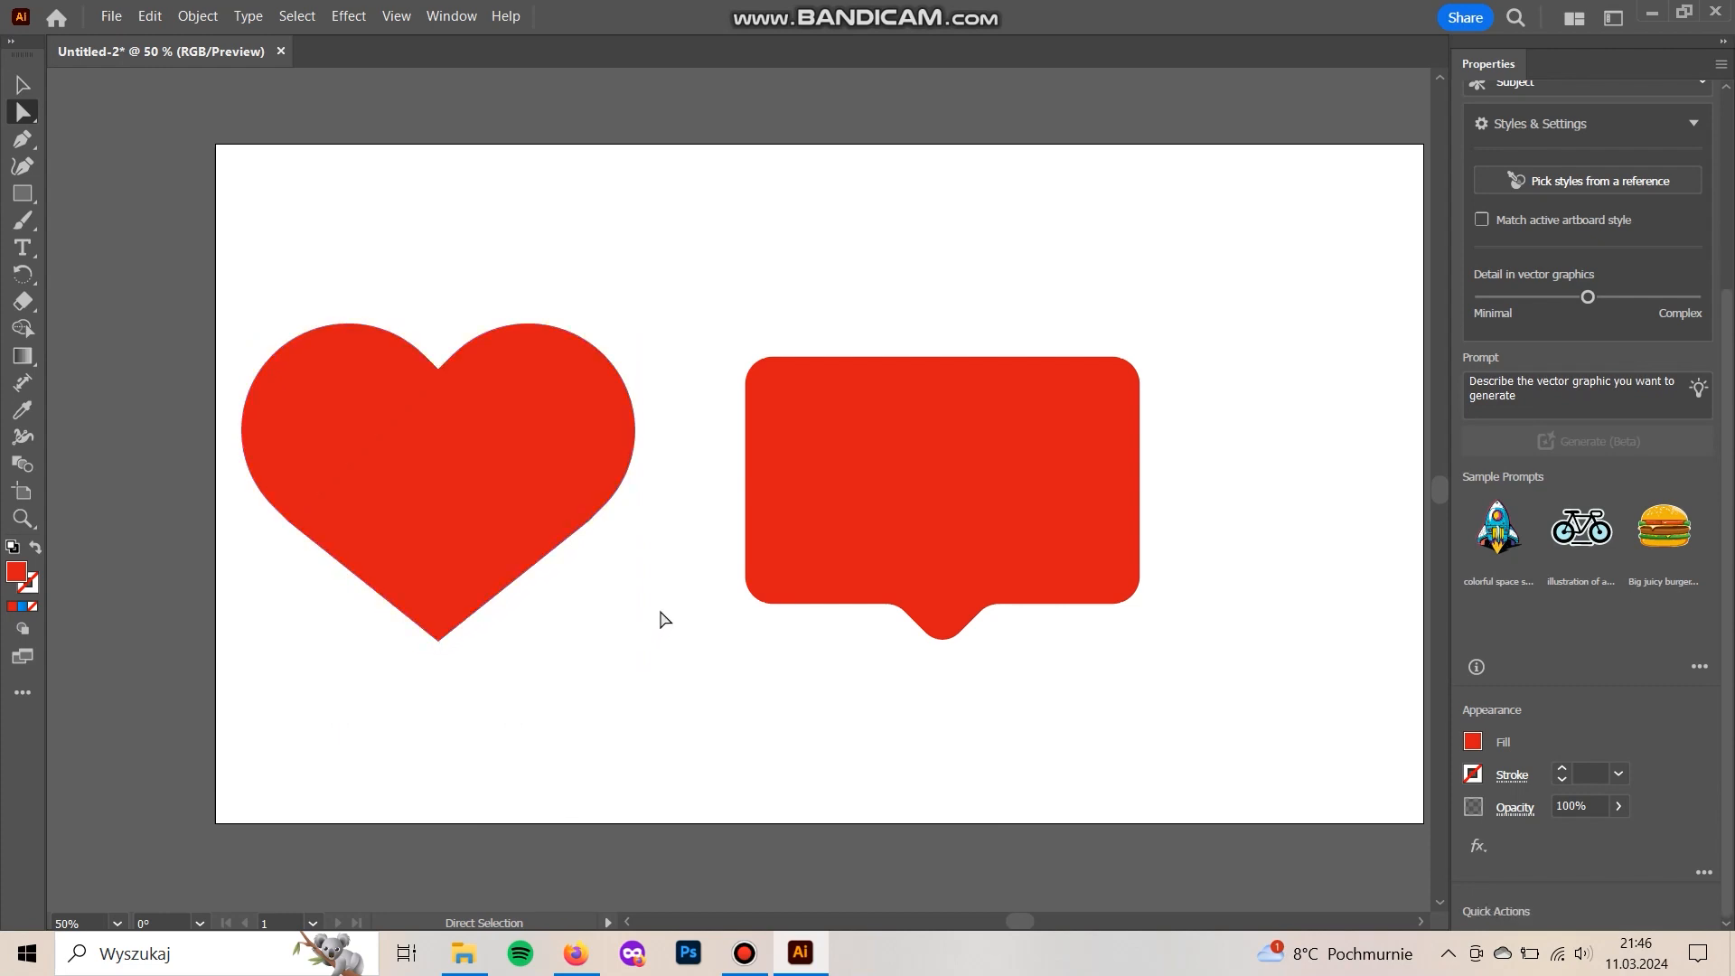
# - Unite the two overlapping shapes into a single heart
pyautogui.press('v')
pyautogui.moveTo(659, 669); pyautogui.dragTo(453, 349)
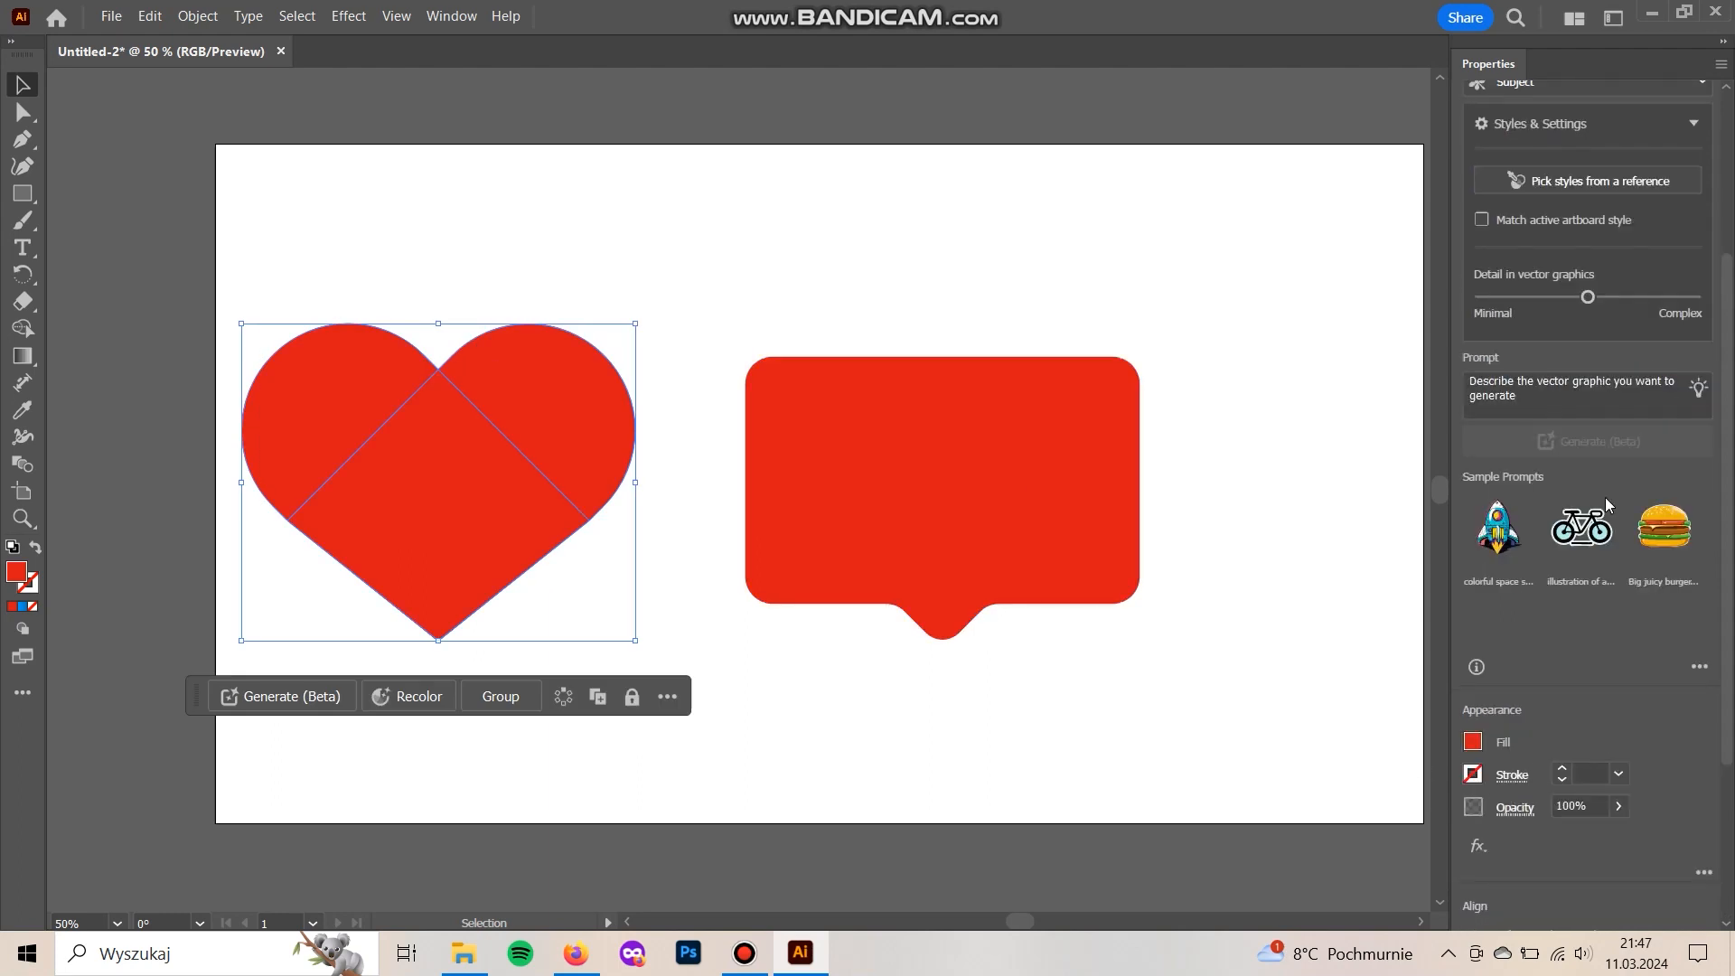
pyautogui.scroll(-3, 1607, 503)
pyautogui.click(1477, 785)
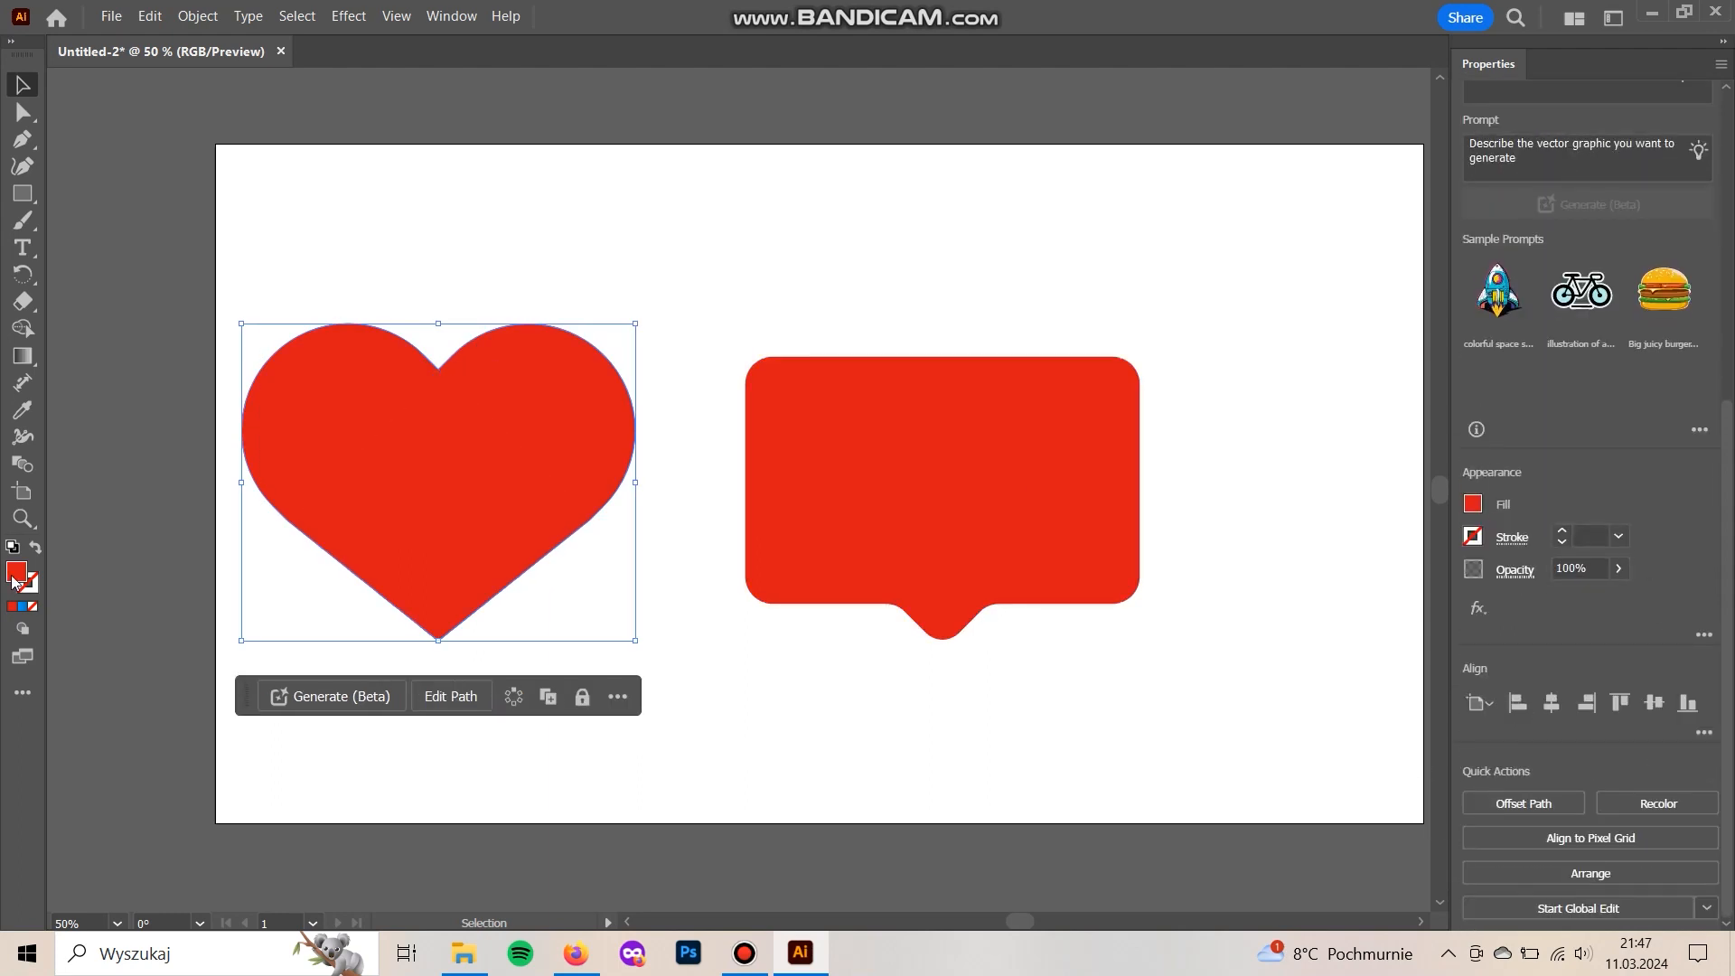
# - Change the heart's fill color to white
pyautogui.doubleClick(16, 575)
pyautogui.moveTo(1165, 336); pyautogui.dragTo(1123, 298)
pyautogui.click(1644, 301)
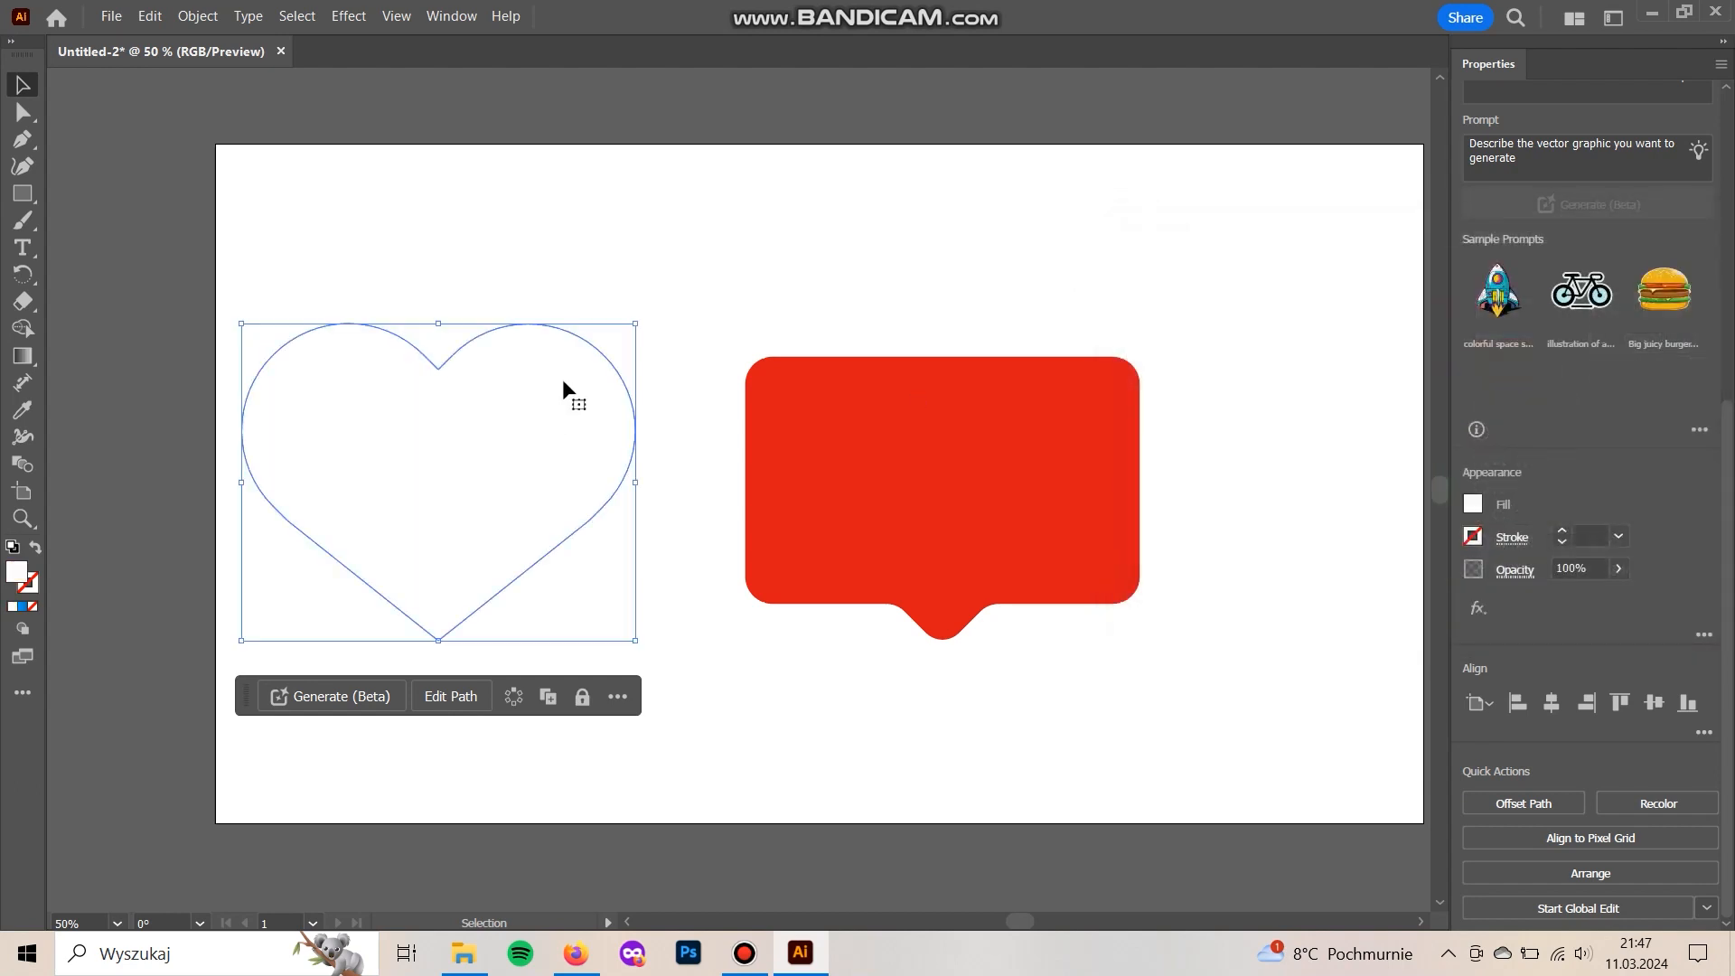
# - Scale the white heart down to well under half its size and center it inside the red speech bubble
pyautogui.moveTo(635, 483); pyautogui.dragTo(975, 476)
pyautogui.moveTo(945, 403); pyautogui.dragTo(945, 415)
pyautogui.moveTo(952, 490); pyautogui.dragTo(952, 478)
pyautogui.moveTo(946, 416); pyautogui.dragTo(946, 421)
pyautogui.moveTo(952, 486); pyautogui.dragTo(956, 484)
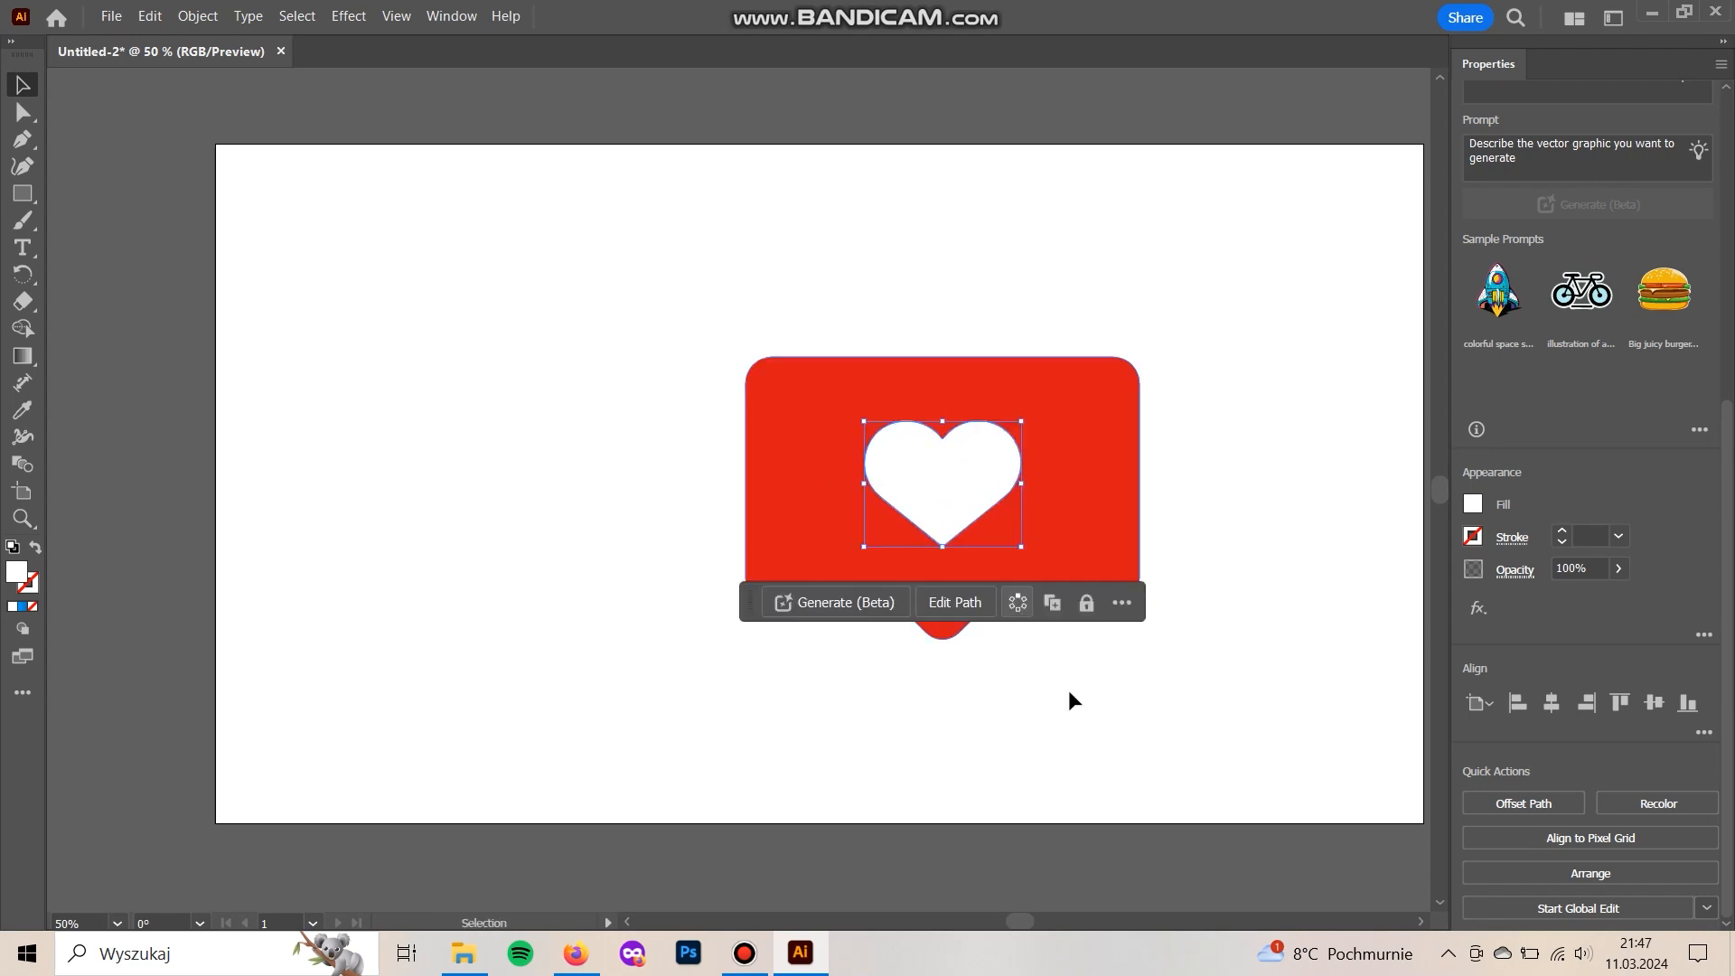
pyautogui.click(1088, 755)
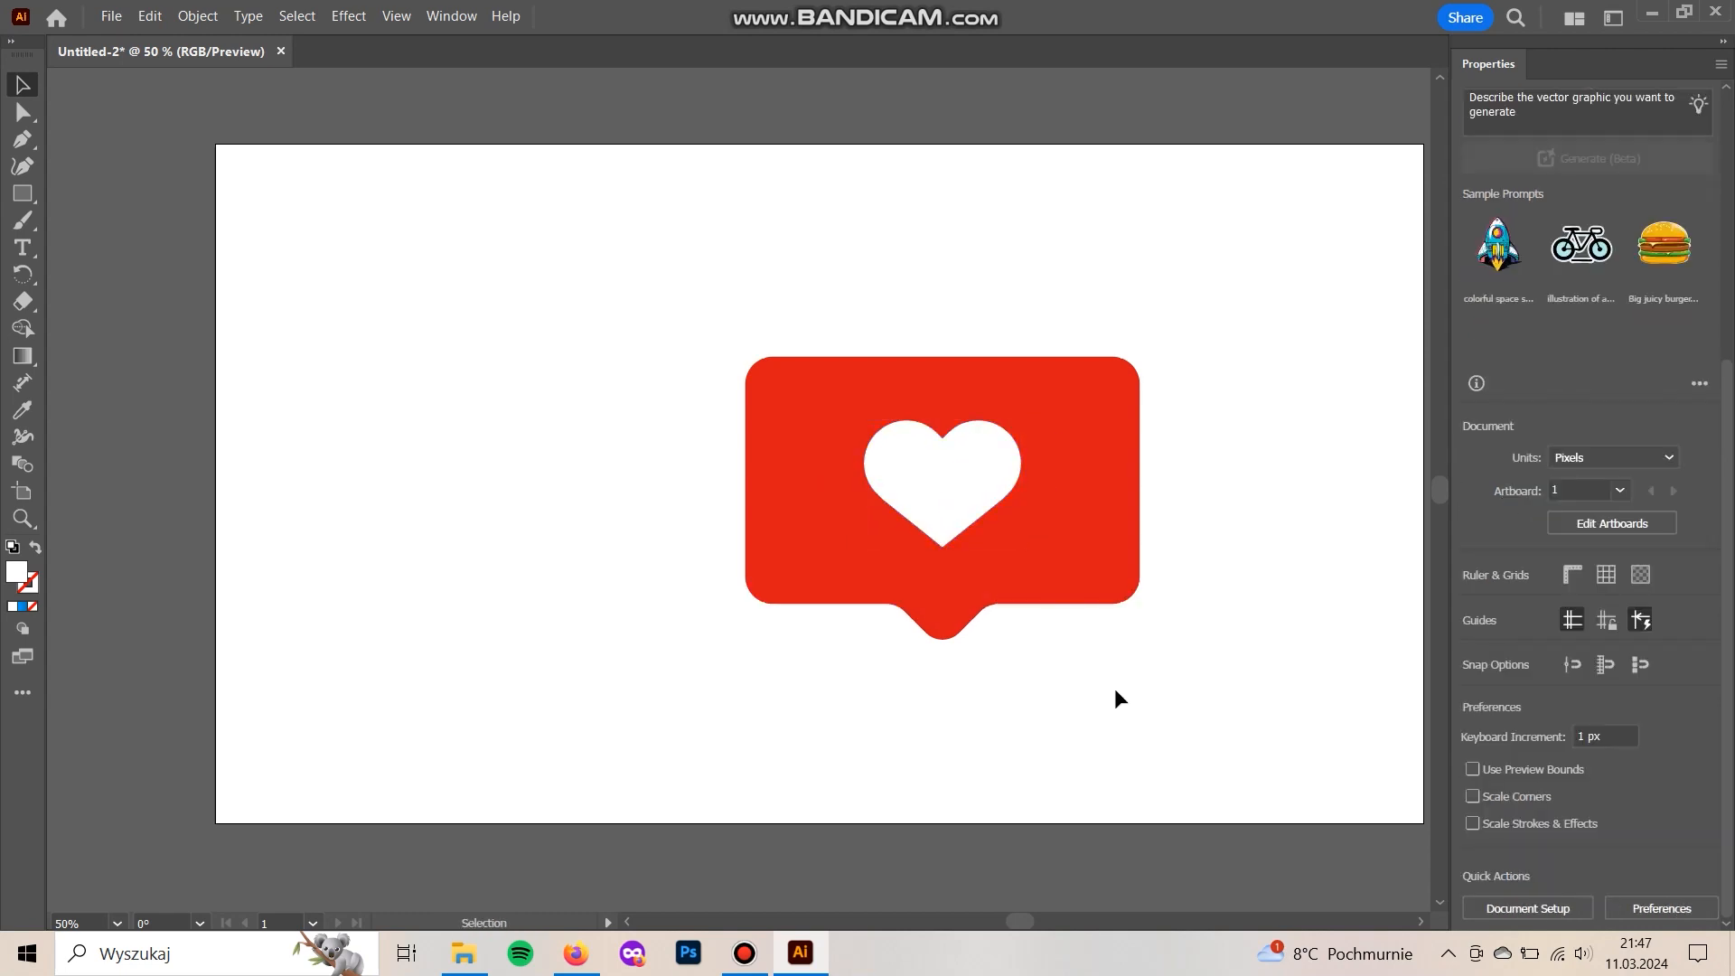
# - Narrow the speech bubble slightly by nudging its right and left edges inward by equal amounts
pyautogui.press('a')
pyautogui.moveTo(1189, 661); pyautogui.dragTo(1089, 327)
pyautogui.press('Left')
pyautogui.press('Left')
pyautogui.press('Left')
pyautogui.moveTo(666, 279); pyautogui.dragTo(822, 656)
pyautogui.press('Right')
pyautogui.press('Right')
pyautogui.press('Right')
pyautogui.moveTo(1258, 665); pyautogui.dragTo(1089, 338)
pyautogui.press('Left')
pyautogui.press('Left')
pyautogui.press('Left')
pyautogui.moveTo(693, 301); pyautogui.dragTo(827, 743)
pyautogui.press('Right')
pyautogui.press('Right')
pyautogui.press('Right')
pyautogui.click(1152, 710)
pyautogui.press('v')
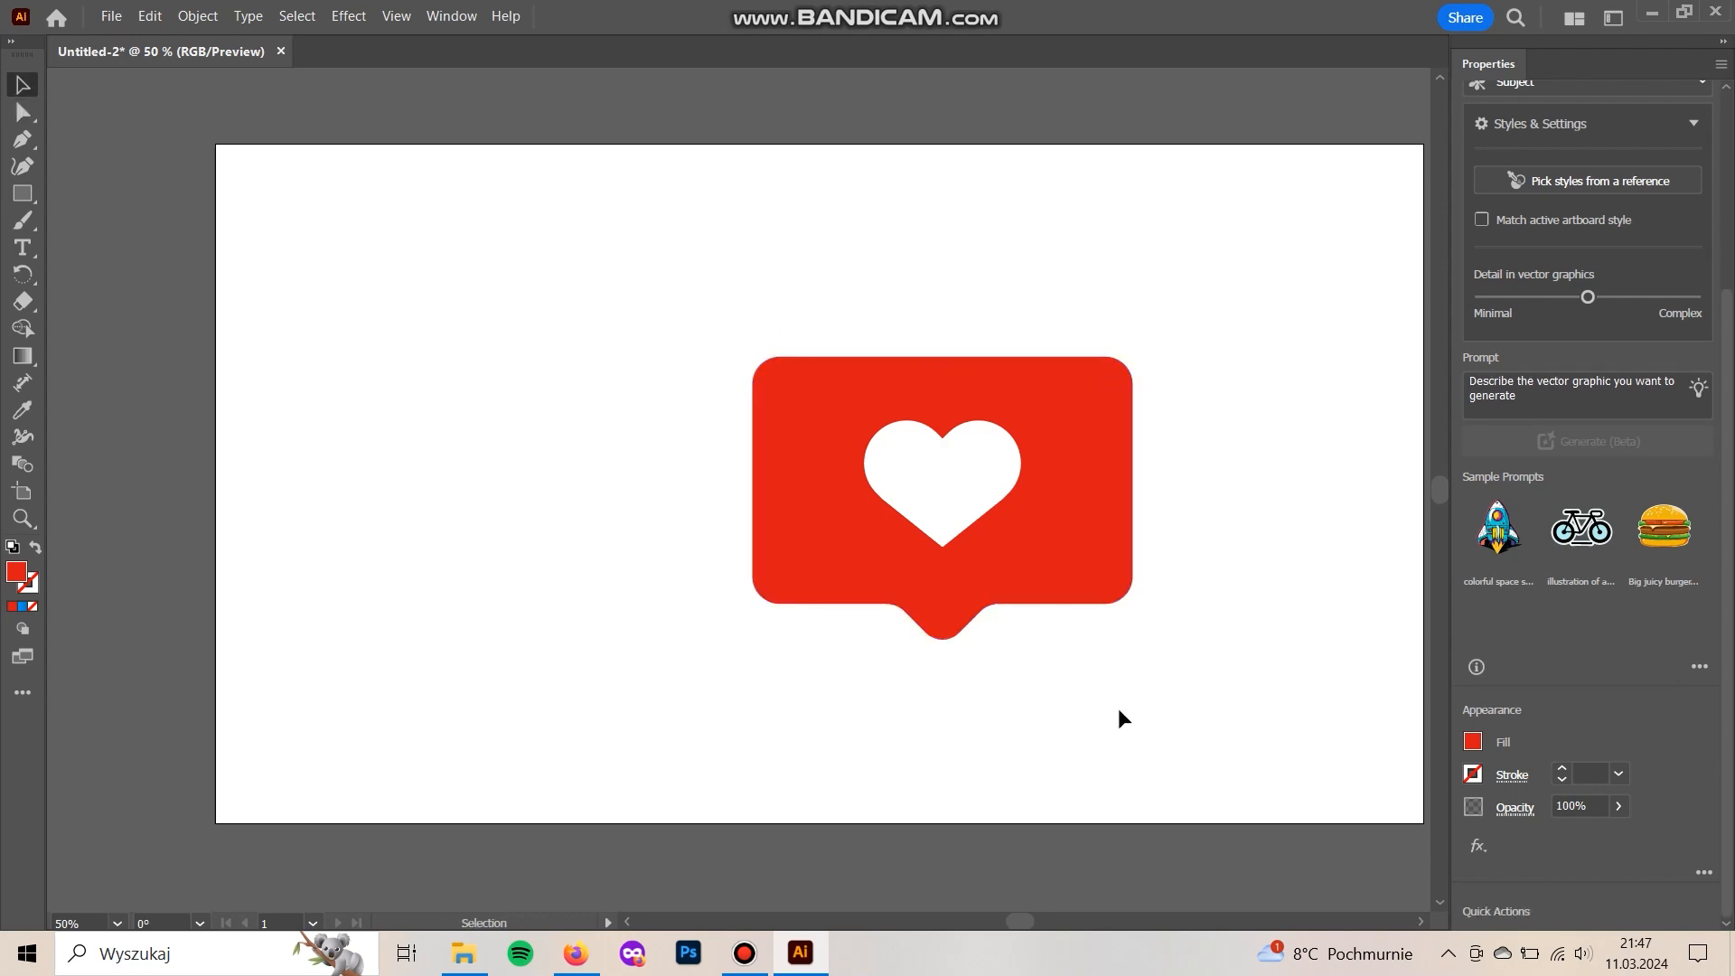
# - Raise the top edge of the speech bubble with its two rounded corners to make the bubble slightly taller
pyautogui.moveTo(1026, 704); pyautogui.dragTo(1011, 685)
pyautogui.click(944, 488)
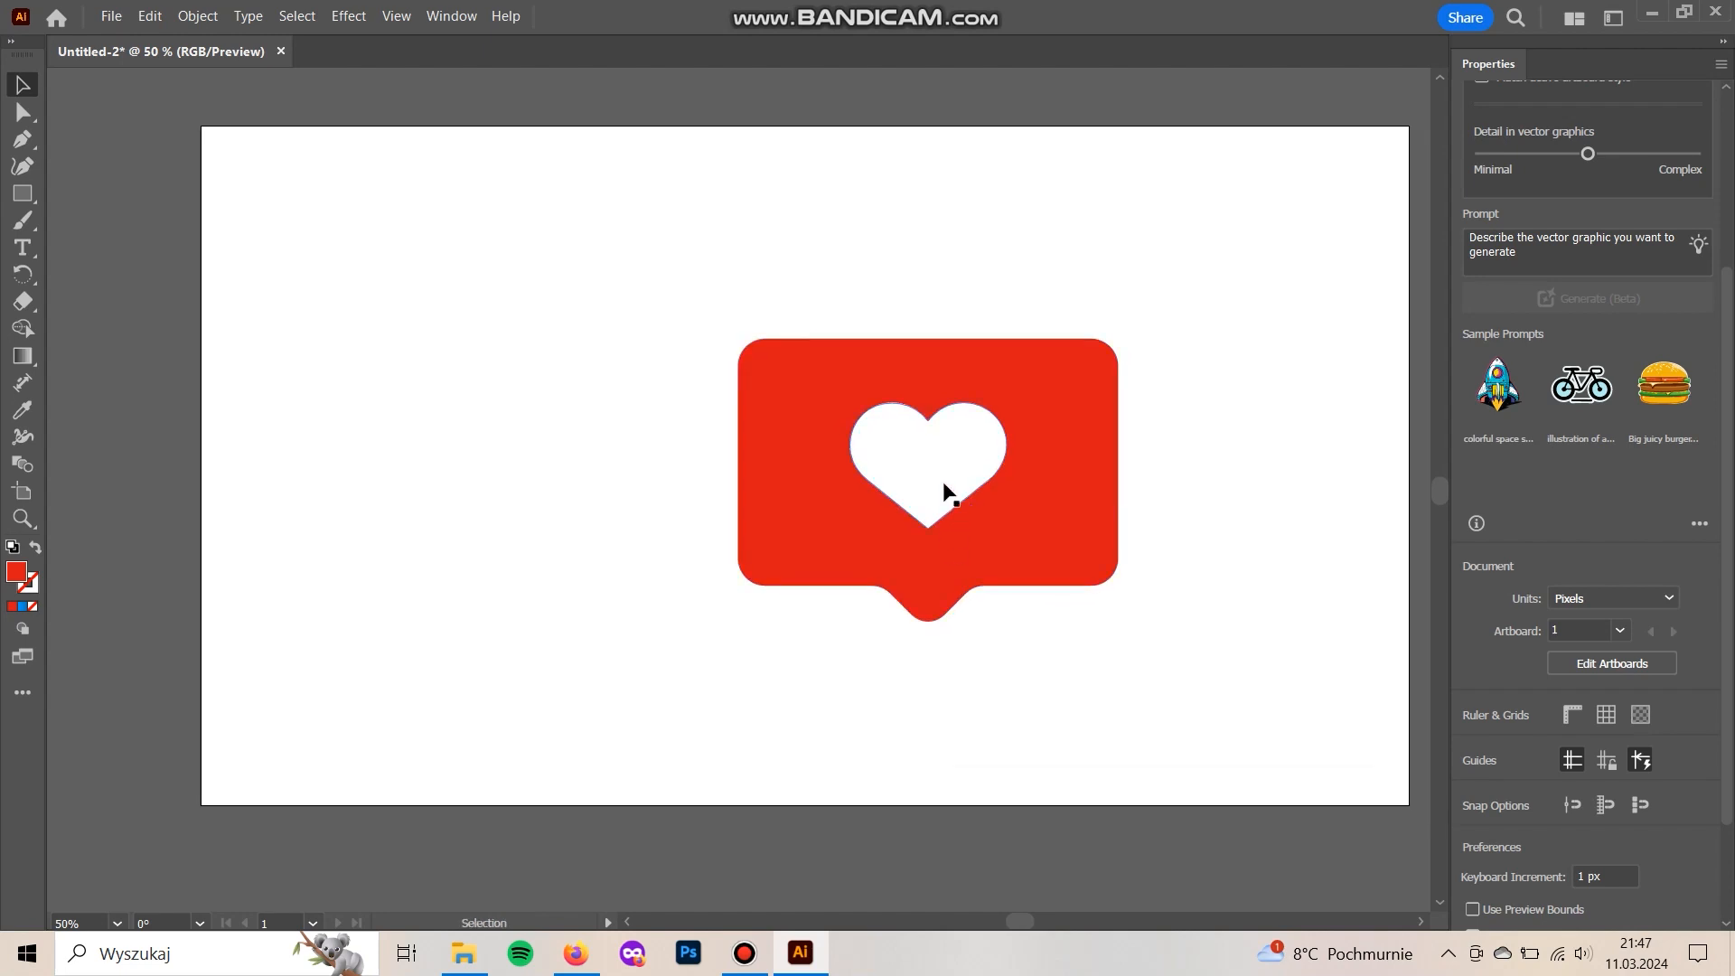
pyautogui.press('a')
pyautogui.moveTo(656, 283); pyautogui.dragTo(1219, 387)
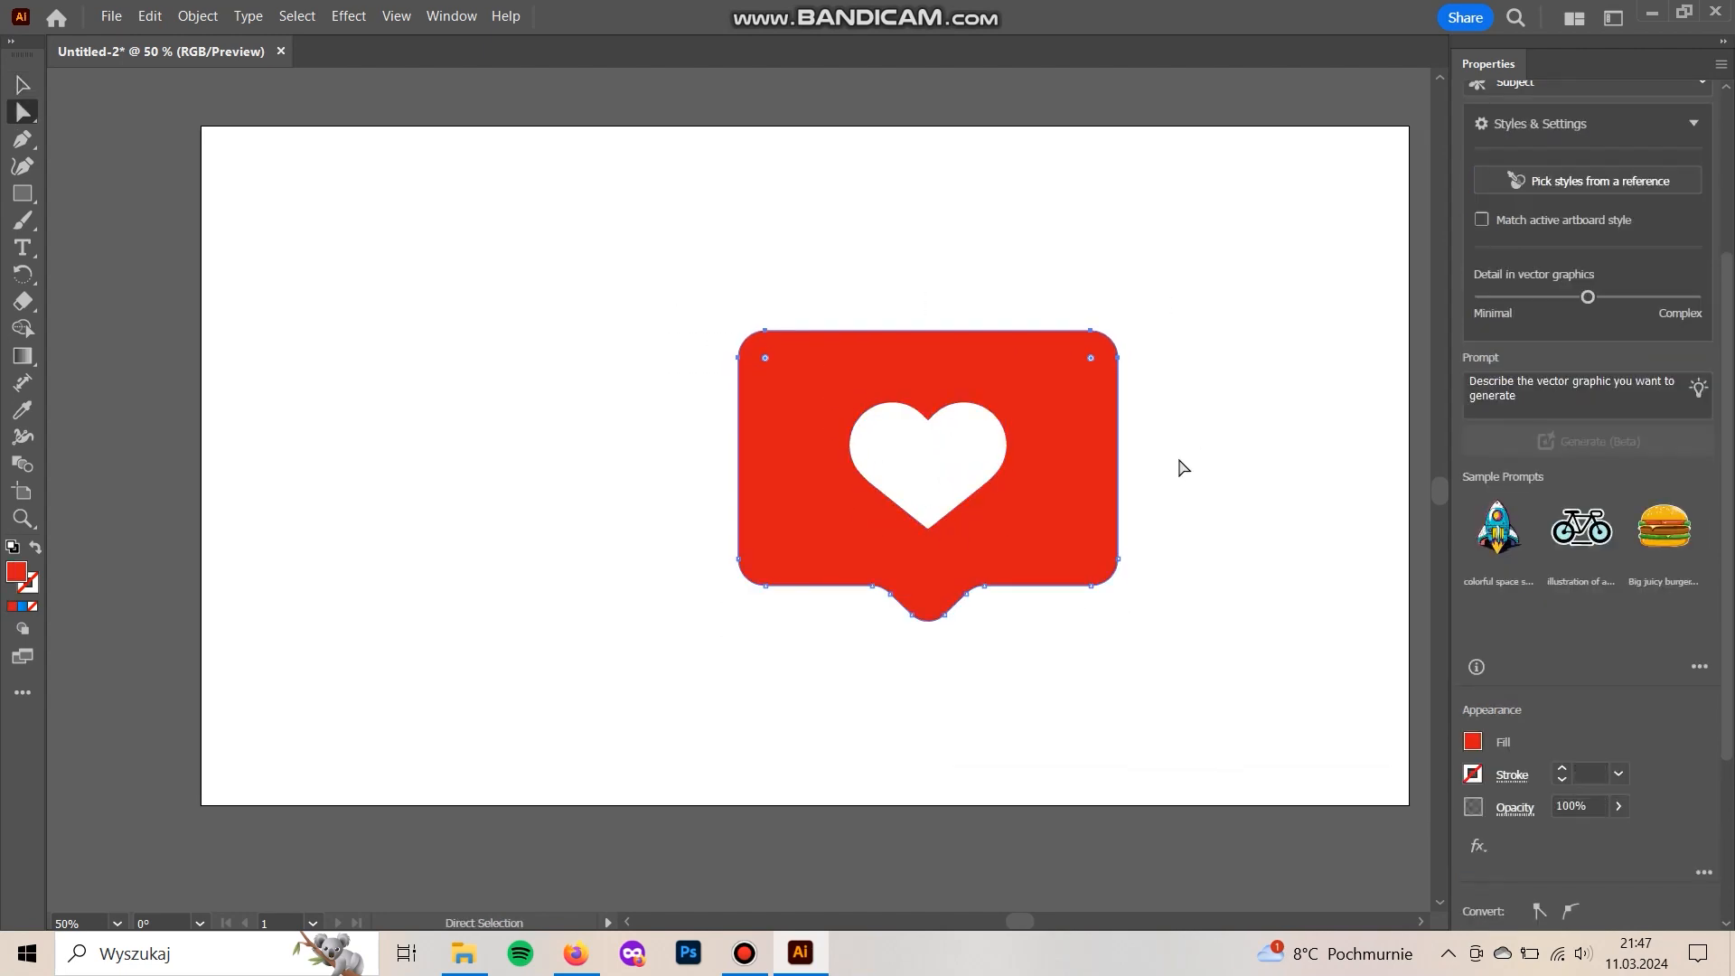
pyautogui.hotkey('shift', 'Up')
pyautogui.click(1144, 578)
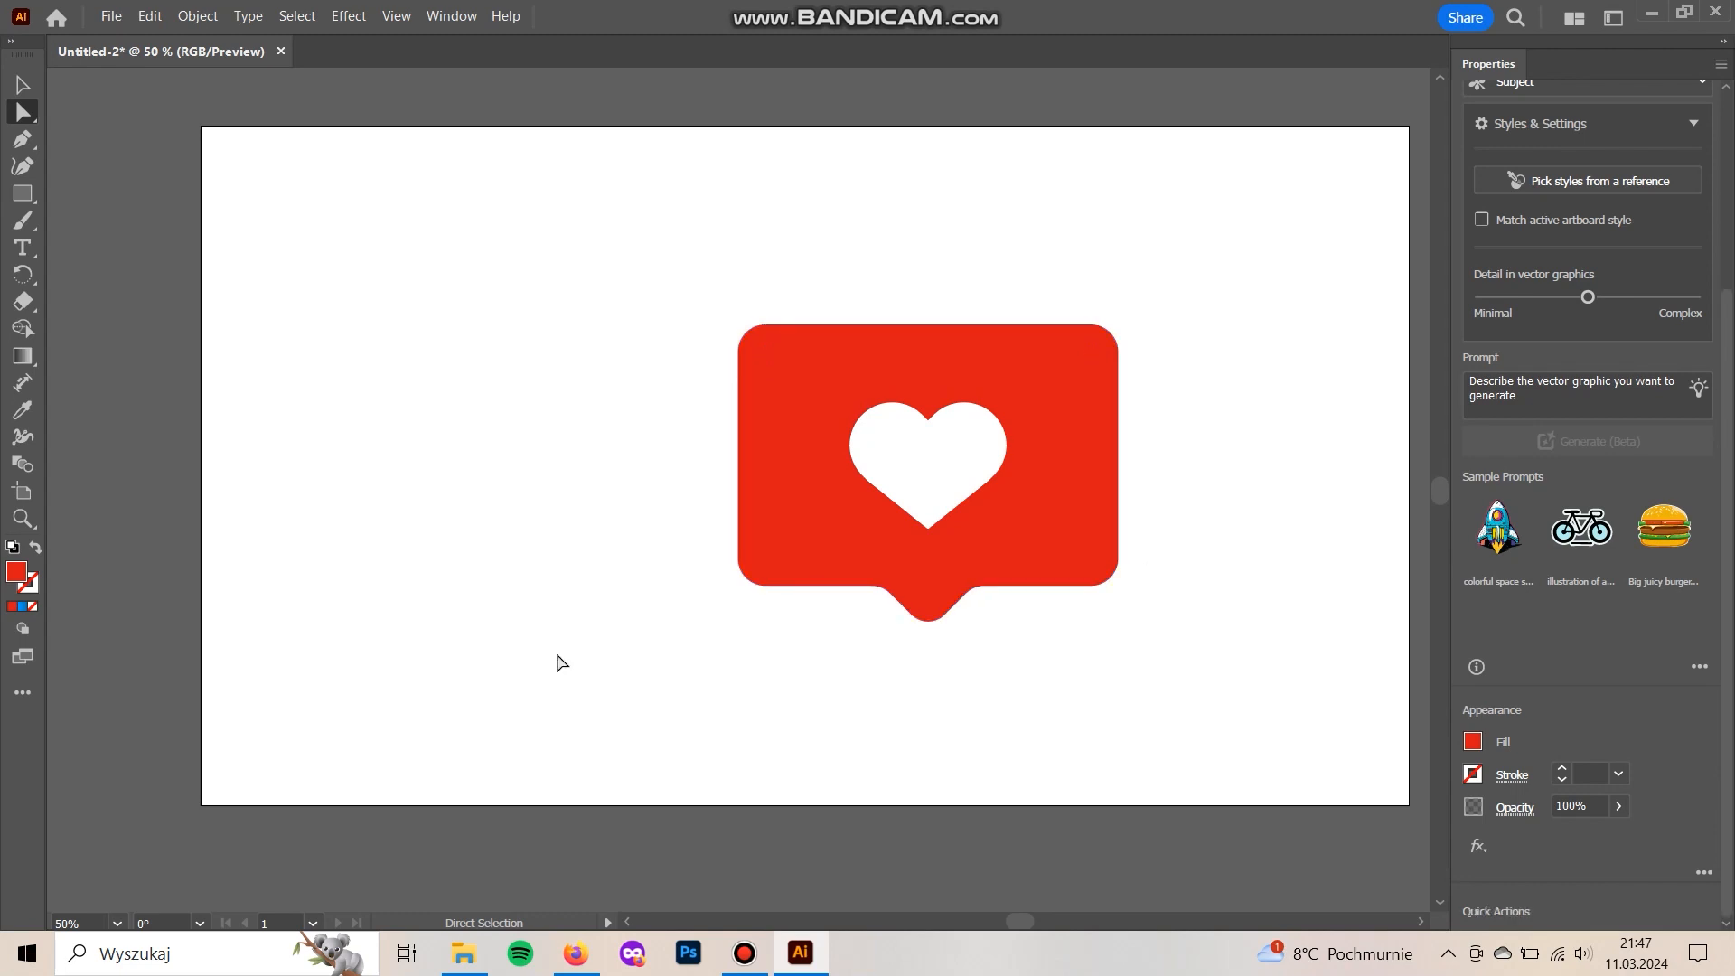
# - Enlarge the white heart proportionally upward from its bottom point, keeping it horizontally centered in the bubble
pyautogui.click(980, 479)
pyautogui.moveTo(927, 402); pyautogui.dragTo(933, 383)
pyautogui.click(1070, 737)
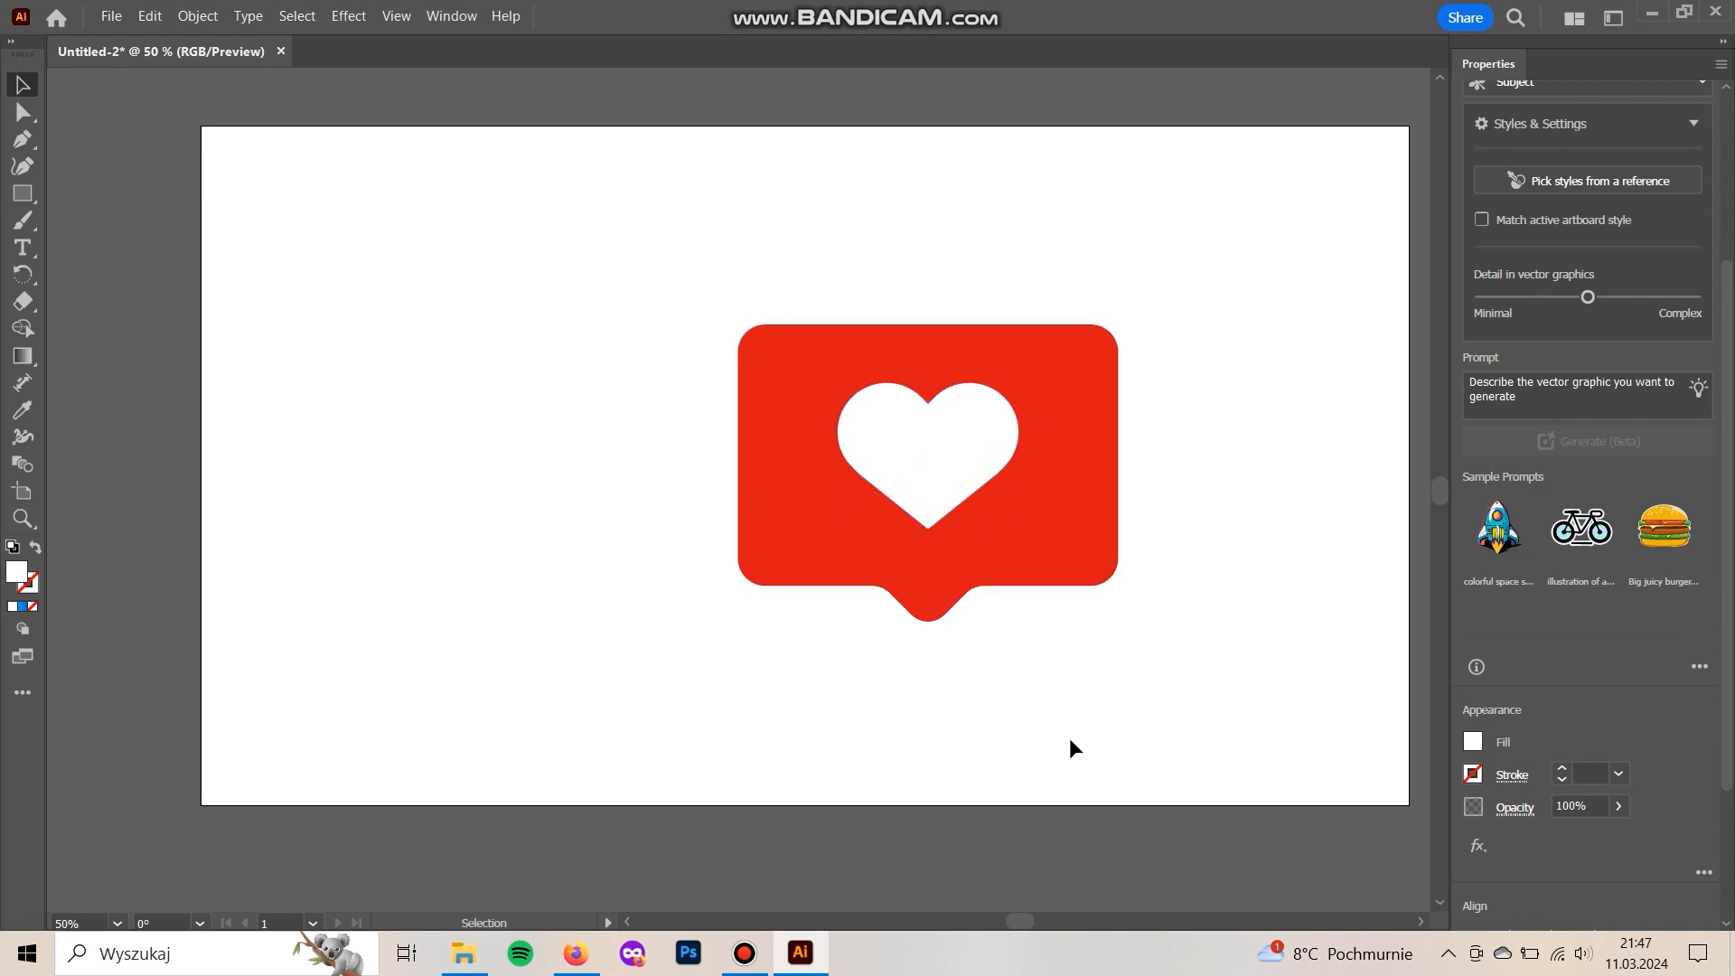
pyautogui.hotkey('ctrl', 'a')
pyautogui.scroll(-3, 1562, 757)
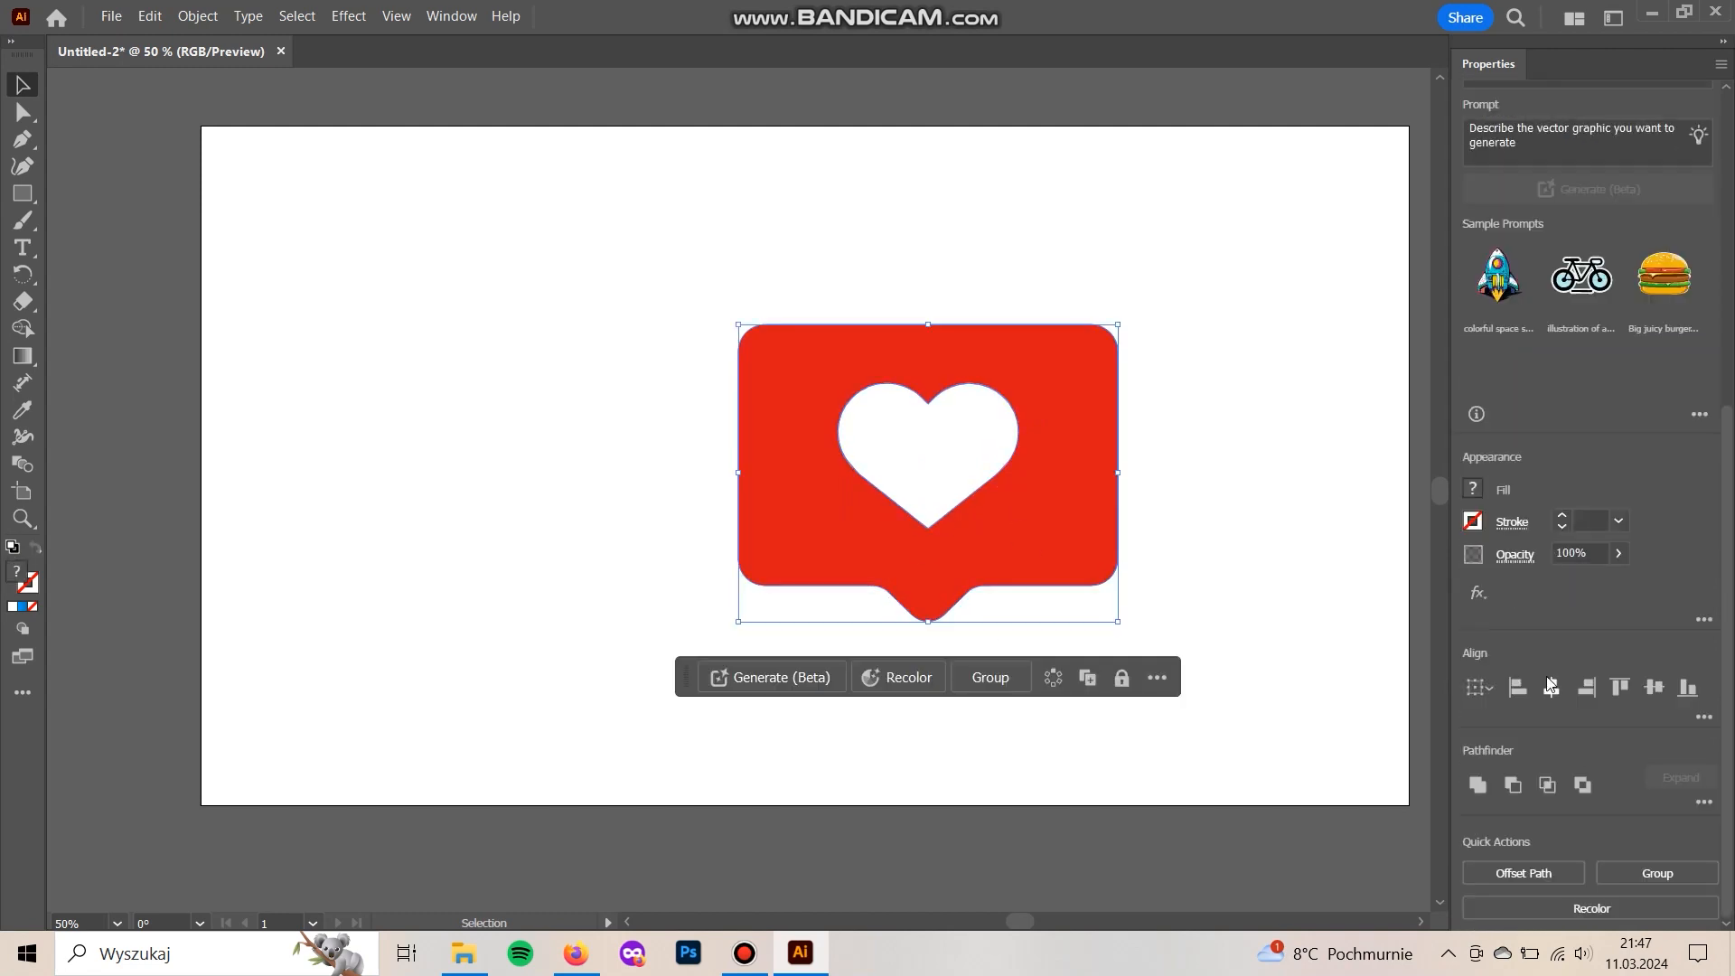
pyautogui.click(1238, 574)
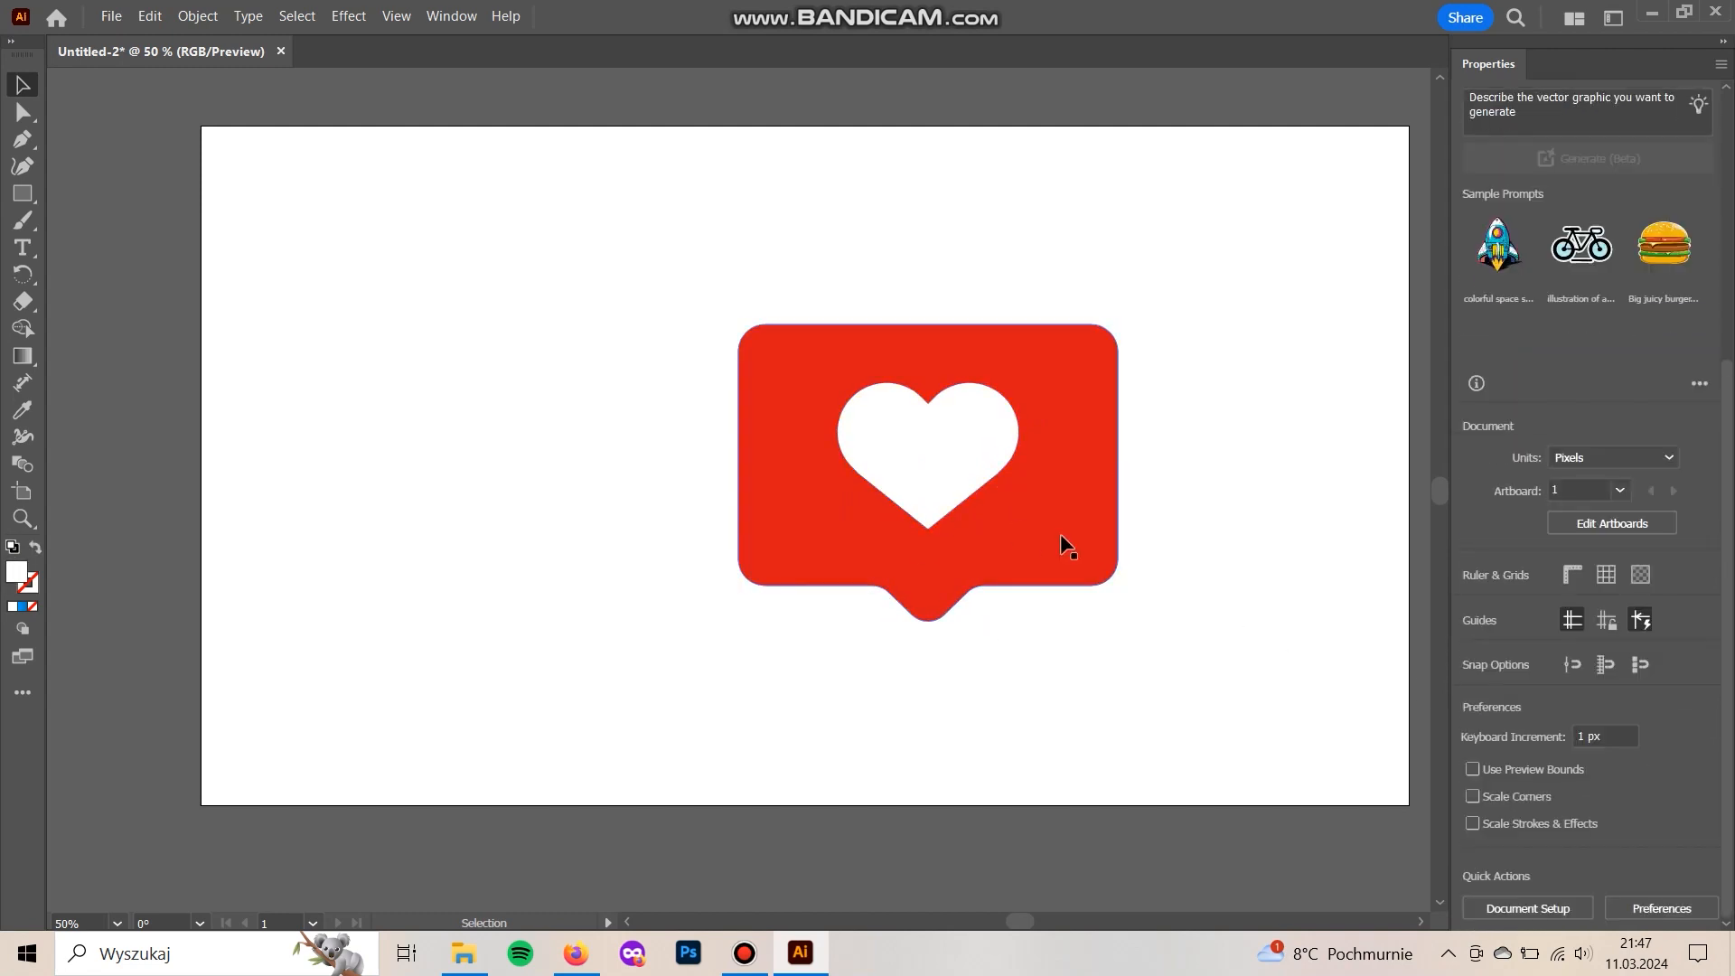
# - Reduce the rounding at the tip of the speech bubble's pointer slightly
pyautogui.click(1059, 533)
pyautogui.press('a')
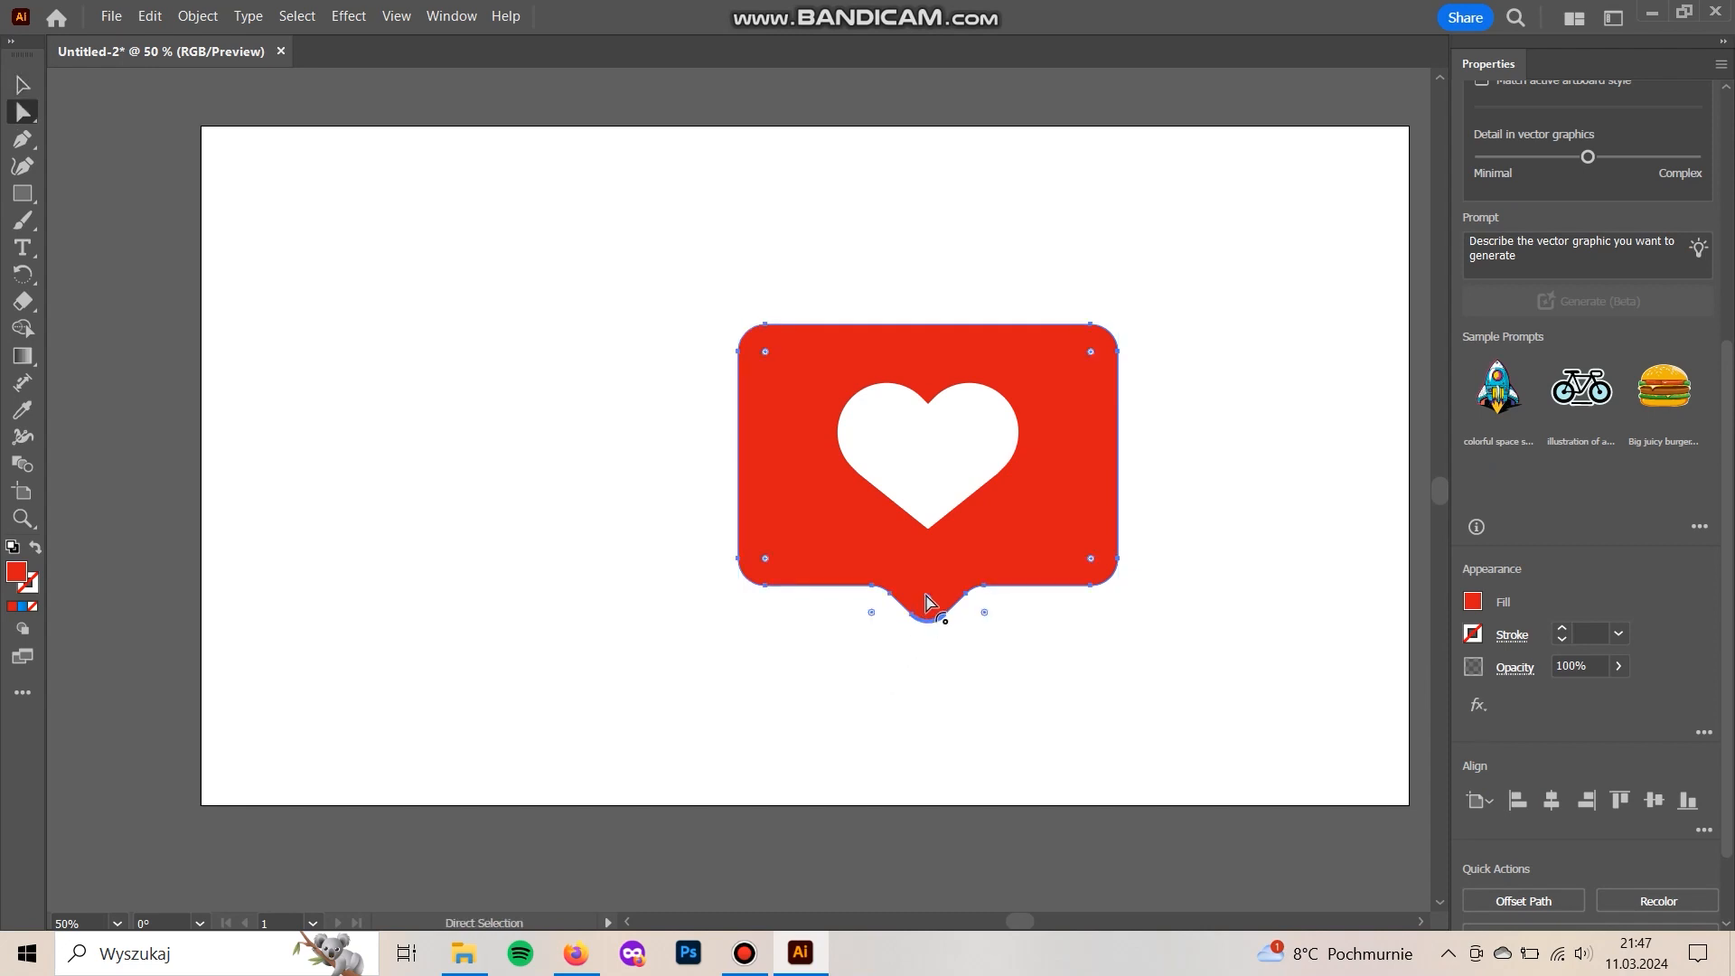
pyautogui.moveTo(930, 603); pyautogui.dragTo(932, 618)
pyautogui.click(1183, 533)
pyautogui.press('v')
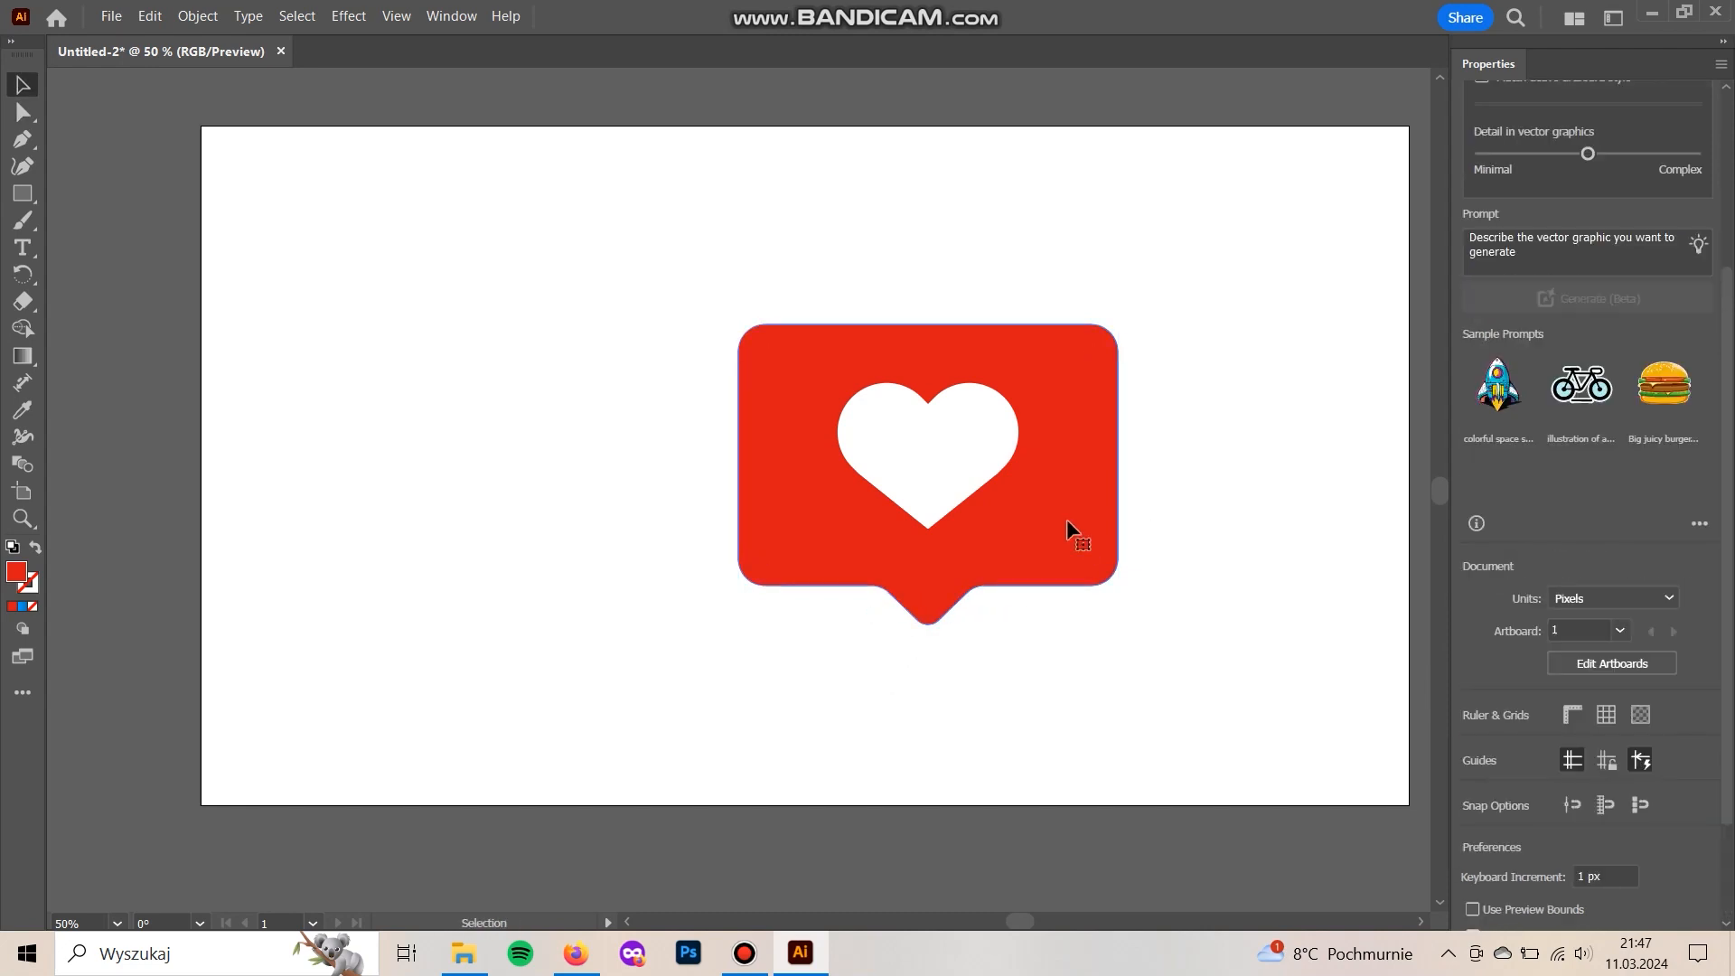
# - Apply the Inflate 3D type from 3D and Materials to the red speech bubble
pyautogui.click(1066, 519)
pyautogui.click(403, 18)
pyautogui.moveTo(448, 17)
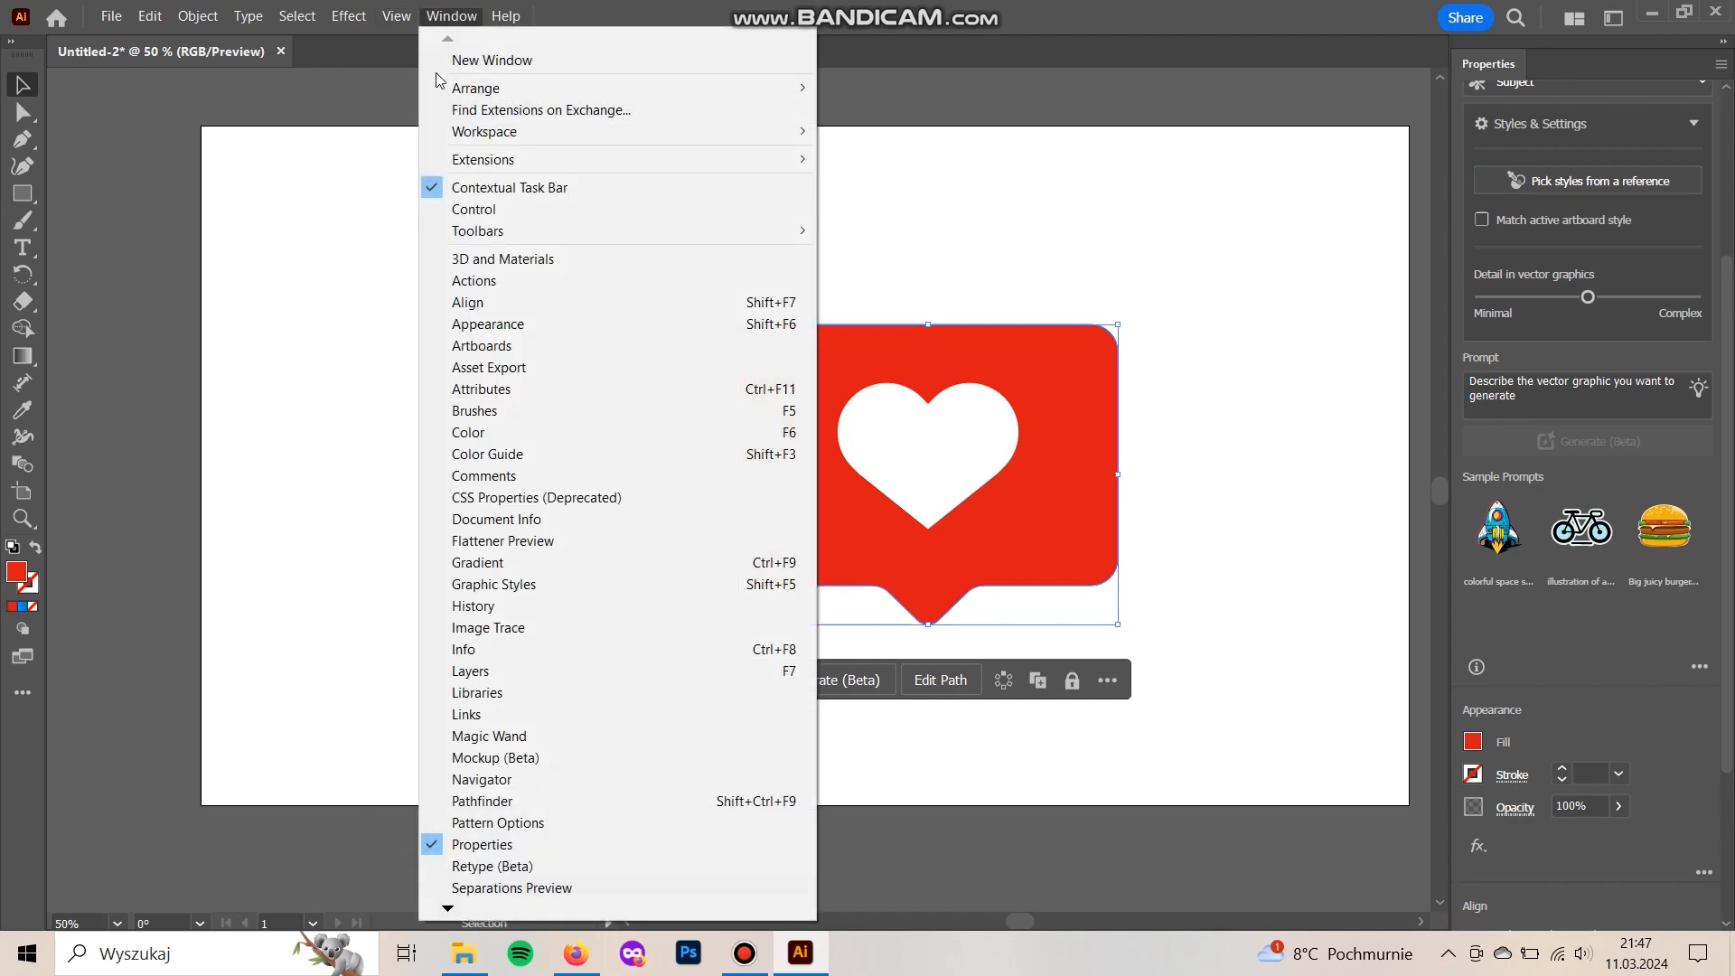
pyautogui.click(470, 260)
pyautogui.moveTo(655, 368); pyautogui.dragTo(569, 409)
pyautogui.moveTo(906, 620)
pyautogui.mouseDown()
pyautogui.moveTo(850, 612)
pyautogui.moveTo(908, 624)
pyautogui.mouseUp()
pyautogui.click(920, 693)
pyautogui.click(465, 311)
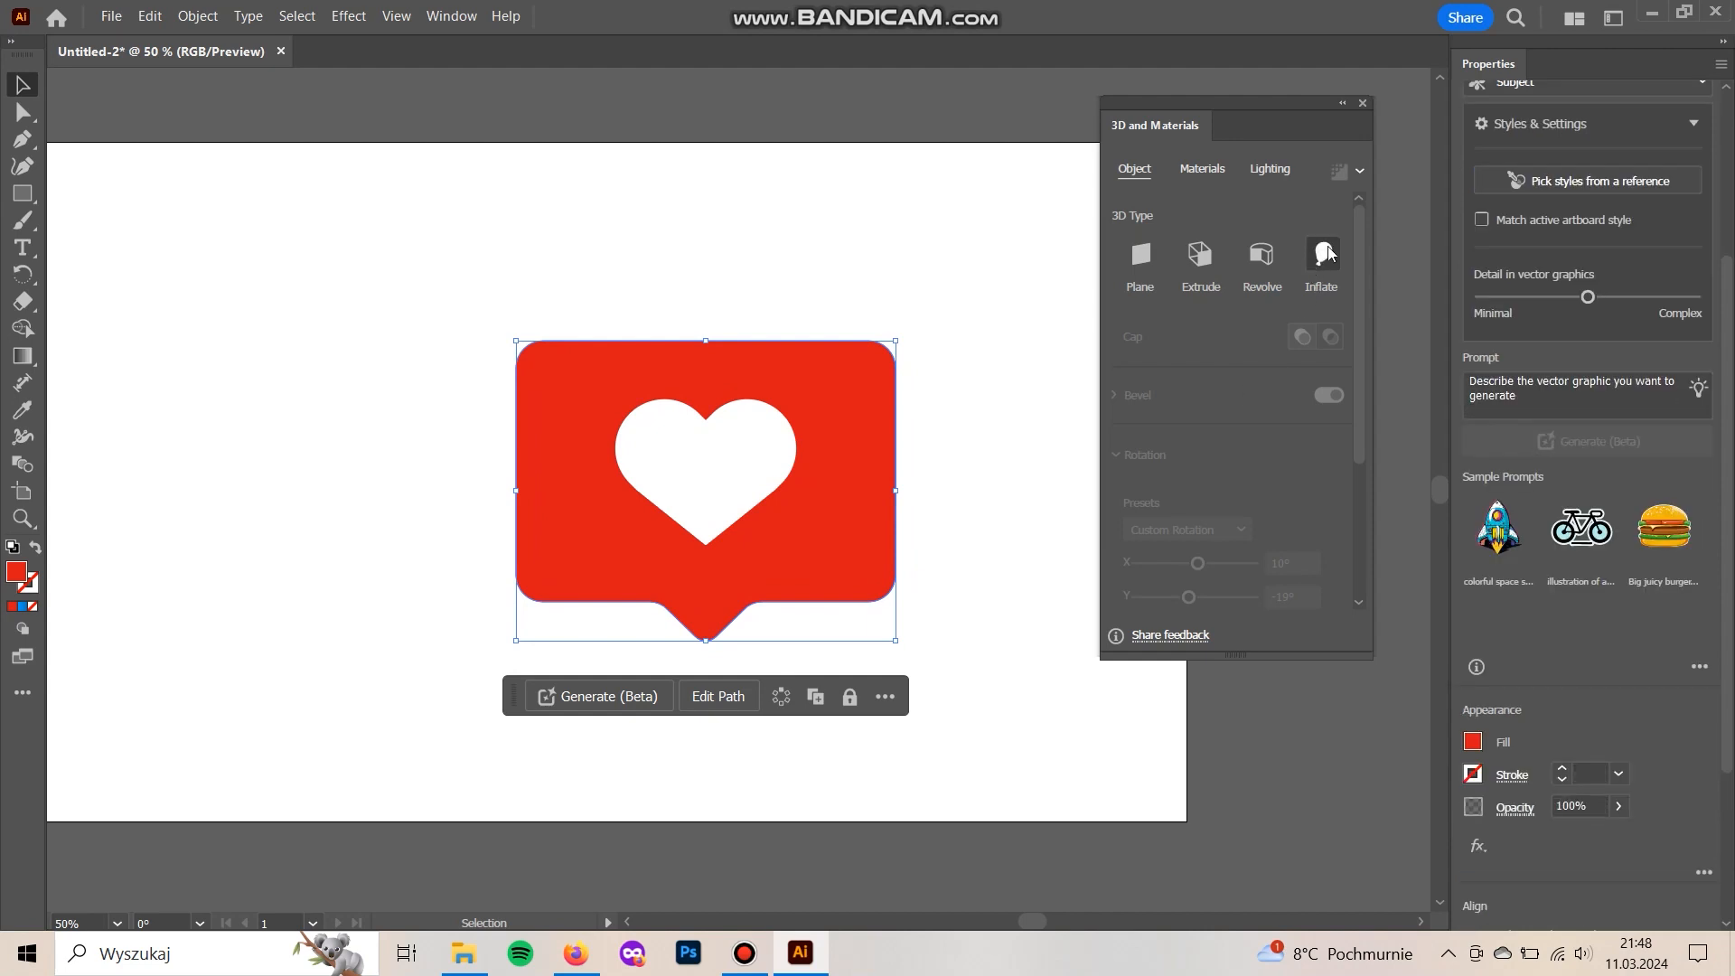
pyautogui.click(1323, 254)
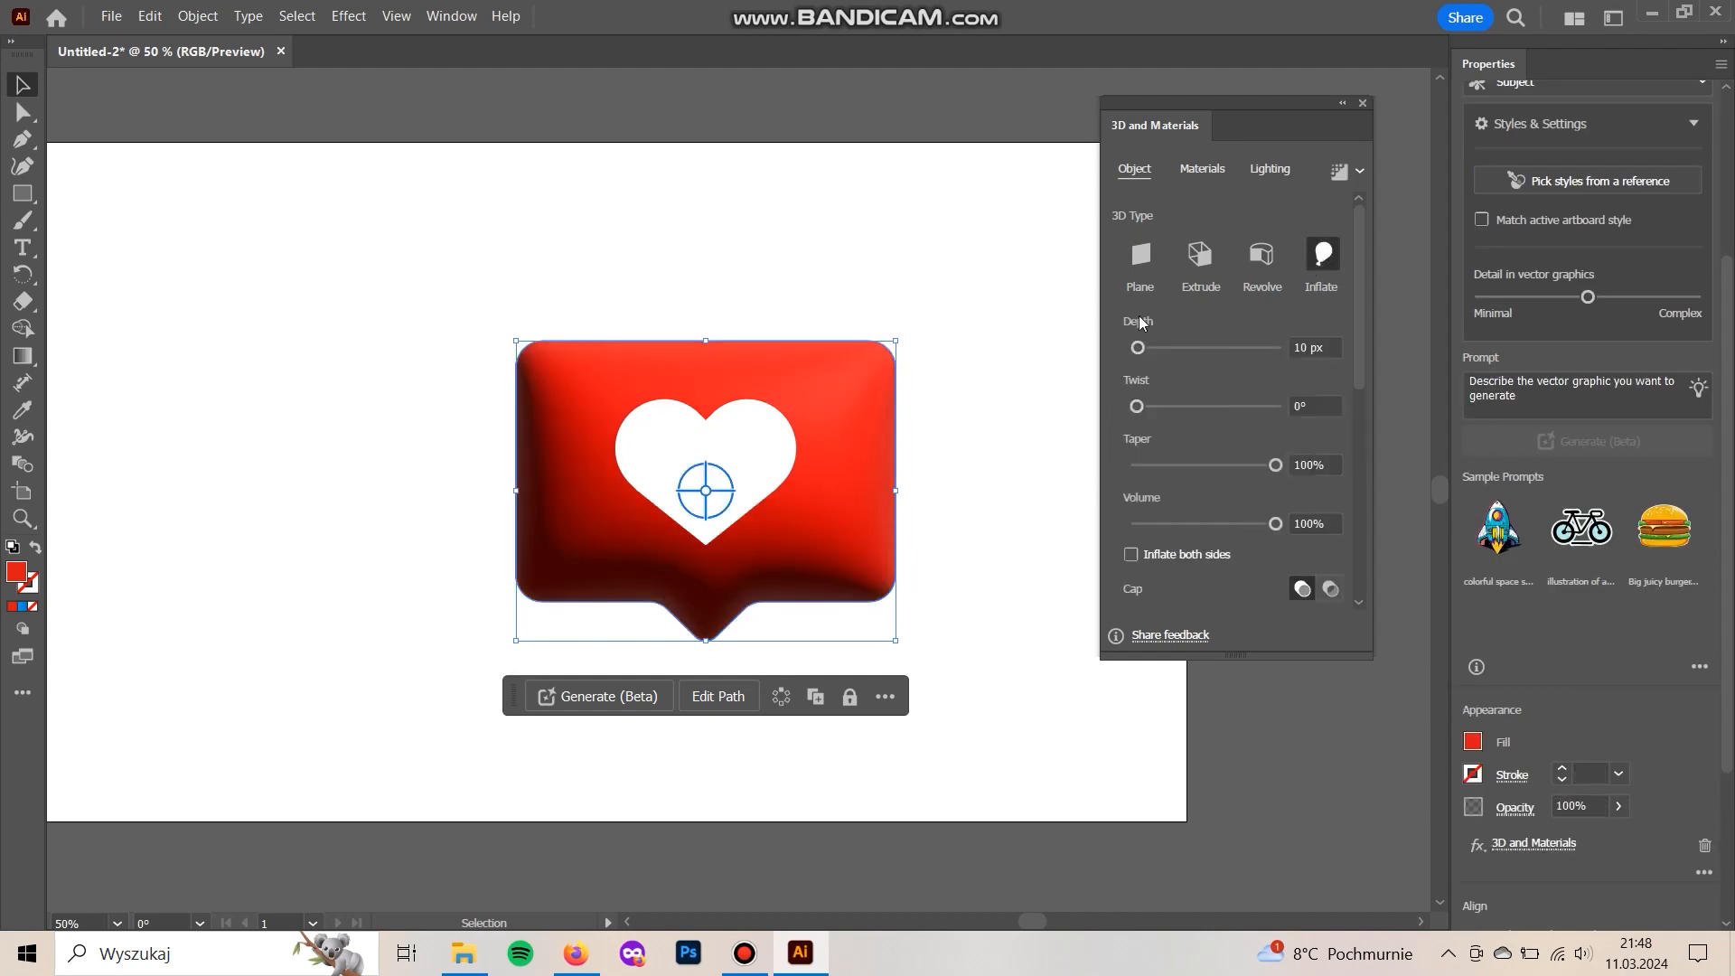
# - Set the inflated bubble's volume to 45% and its depth to 114 px
pyautogui.moveTo(1275, 523); pyautogui.dragTo(1199, 523)
pyautogui.moveTo(1138, 353); pyautogui.dragTo(1144, 360)
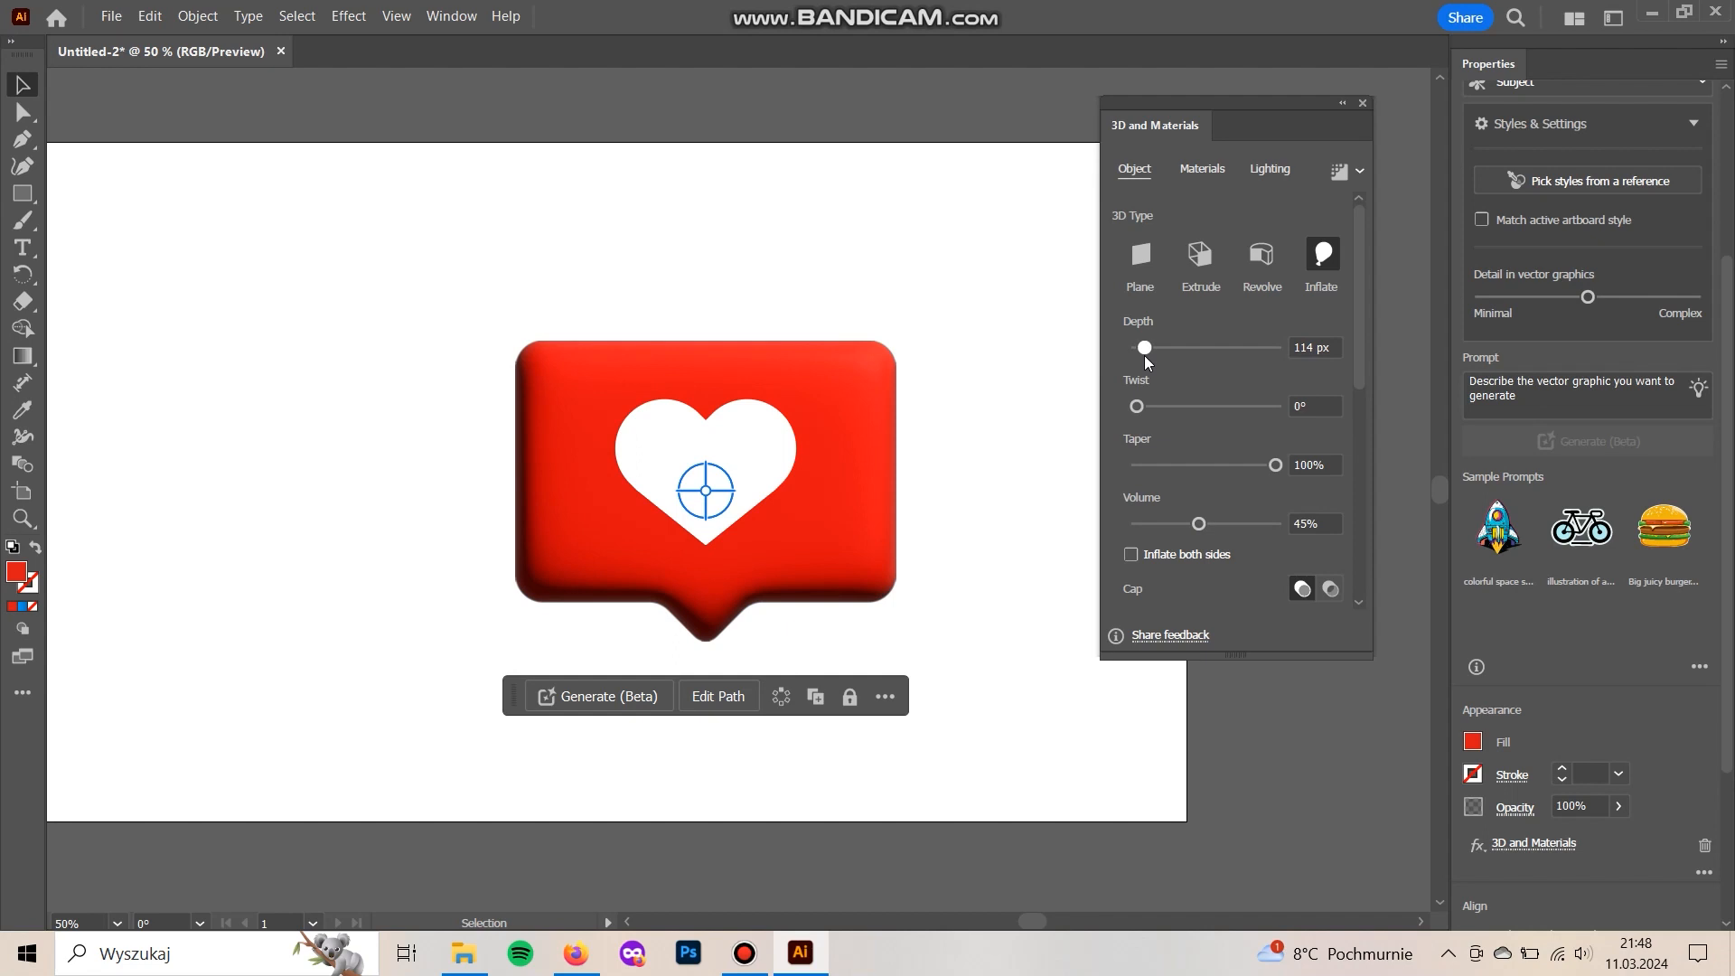
pyautogui.moveTo(1157, 349)
pyautogui.mouseDown()
pyautogui.moveTo(1173, 347)
pyautogui.moveTo(1144, 347)
pyautogui.mouseUp()
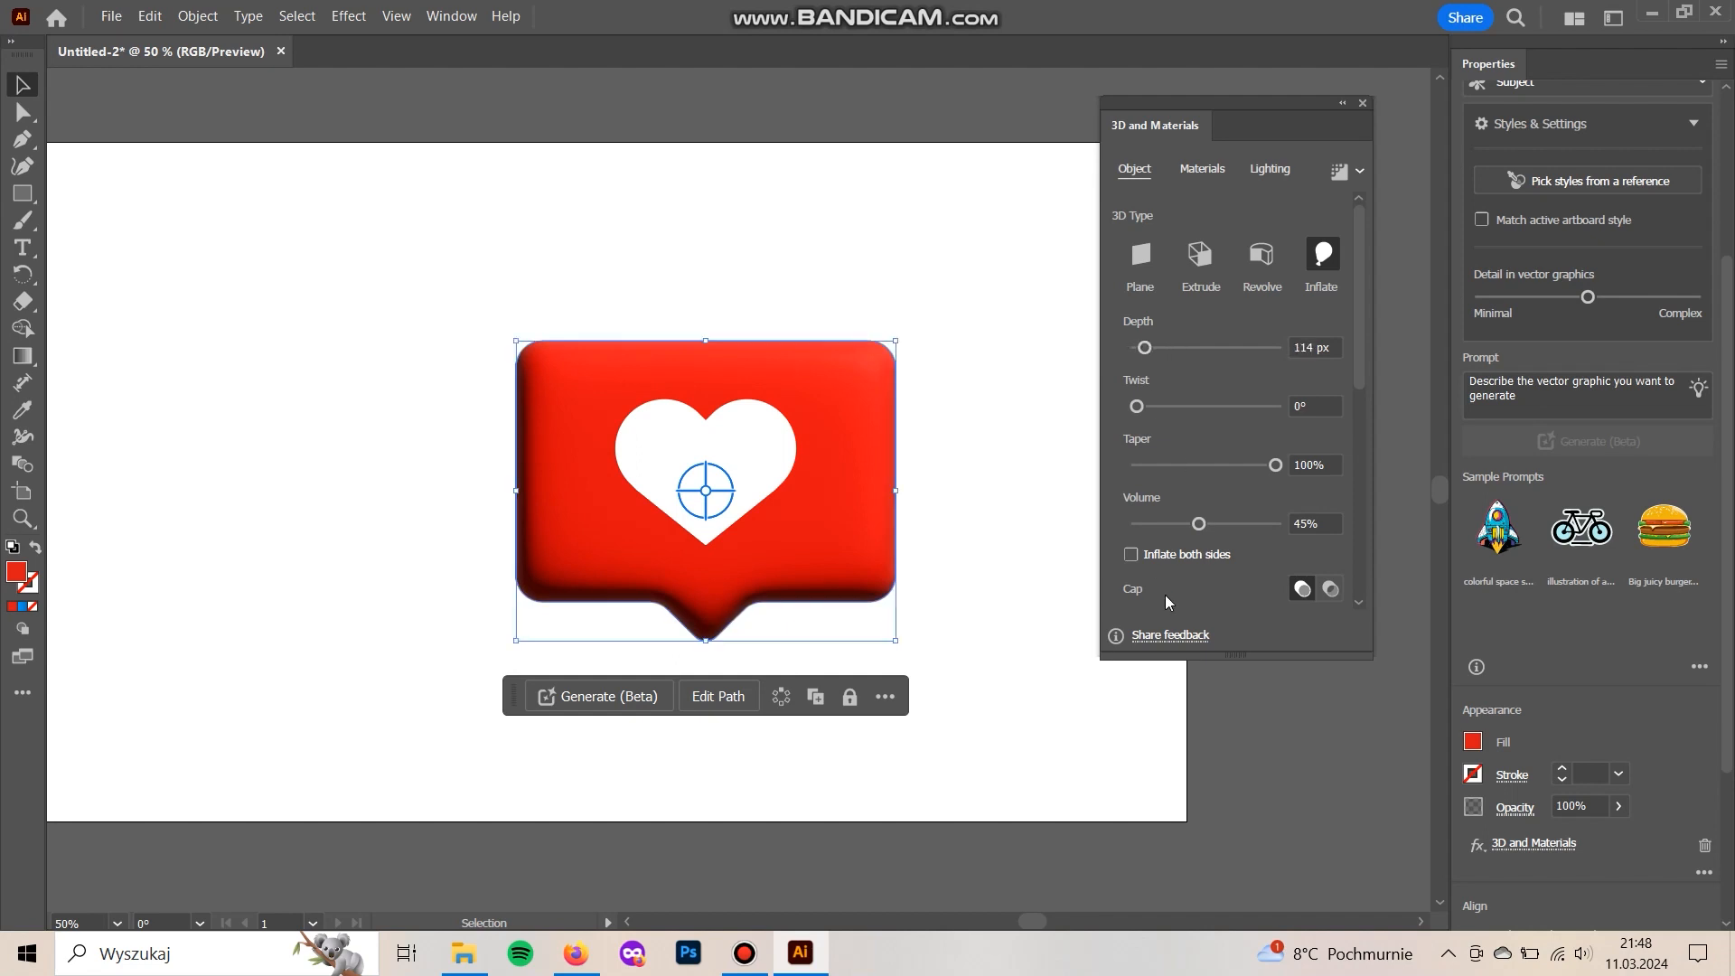
# - Rotate the 3D speech bubble to 12° on X and -17° on Y
pyautogui.scroll(-3, 1166, 596)
pyautogui.scroll(-3, 1192, 486)
pyautogui.moveTo(1196, 350)
pyautogui.mouseDown()
pyautogui.moveTo(1205, 384)
pyautogui.moveTo(1185, 388)
pyautogui.moveTo(1196, 353)
pyautogui.mouseUp()
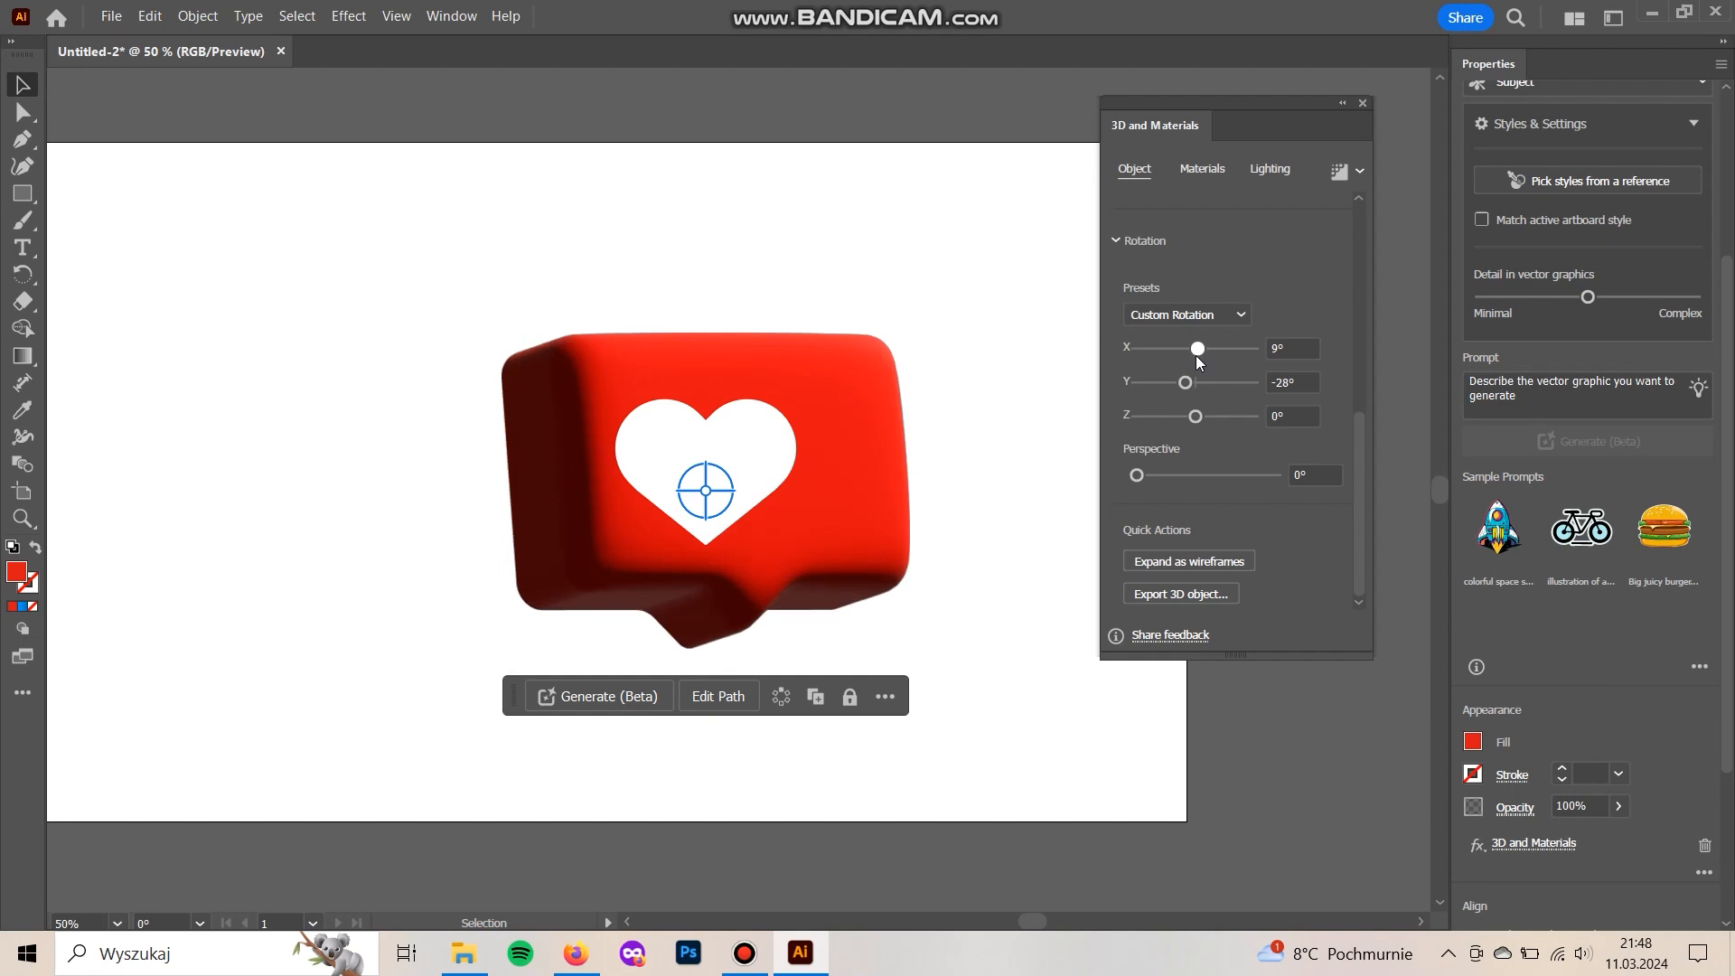
pyautogui.moveTo(1196, 355); pyautogui.dragTo(1186, 386)
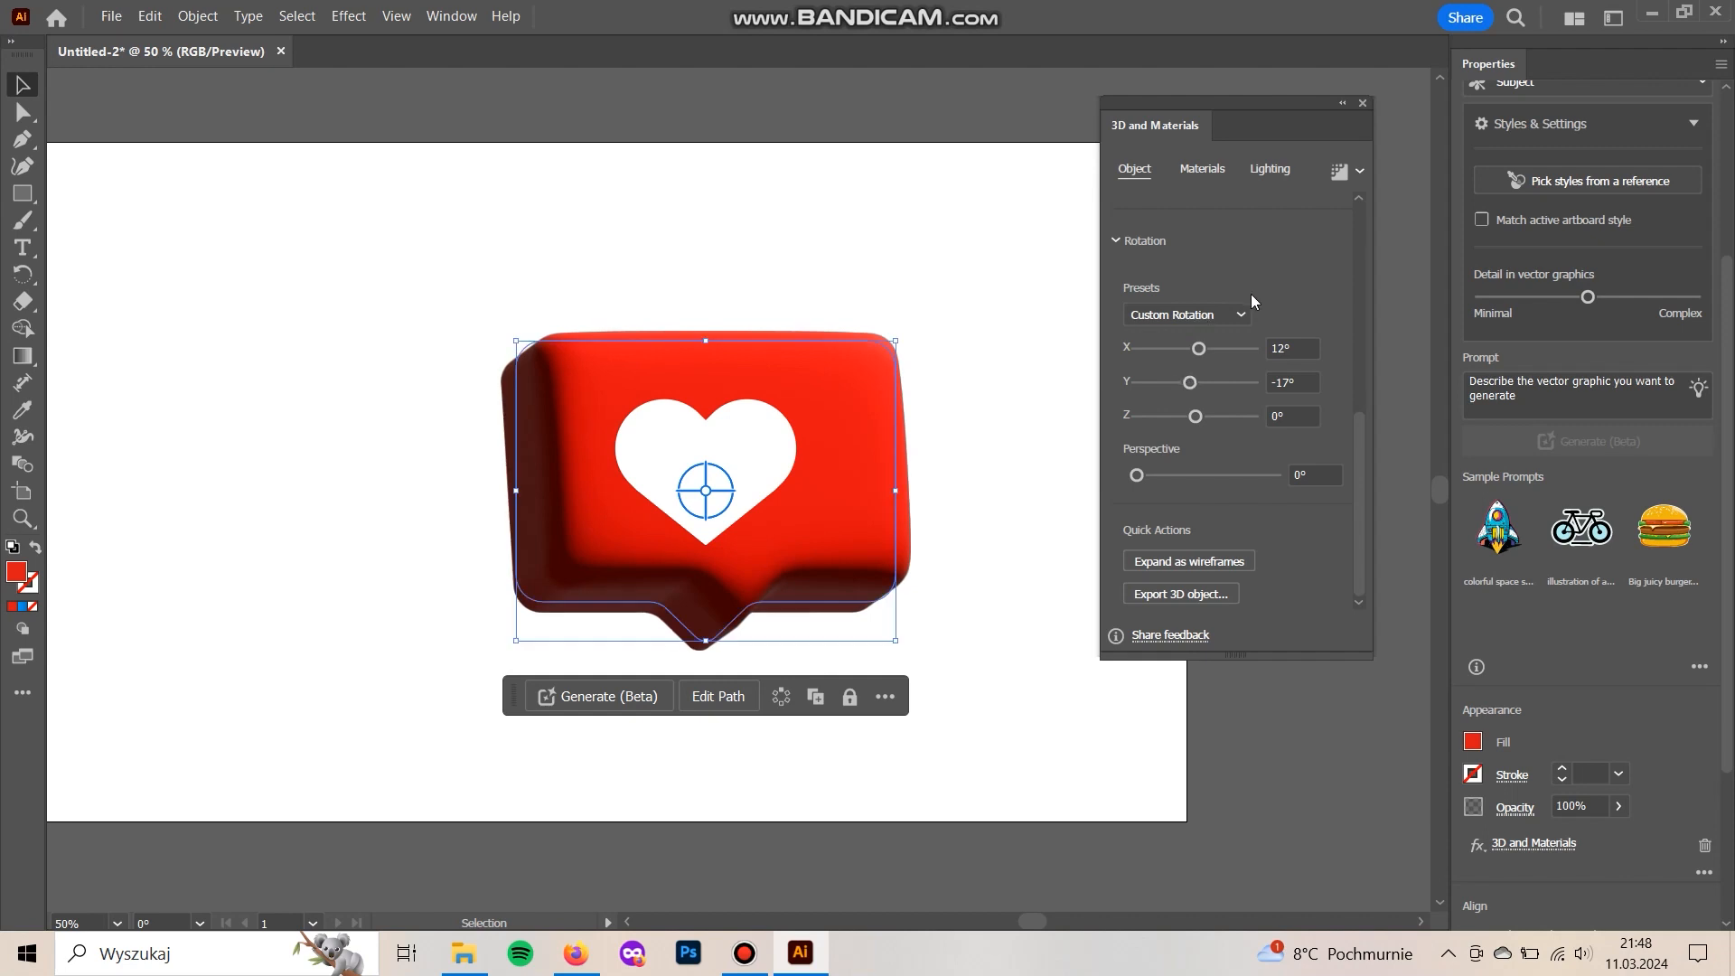
# - Reduce the speech bubble's inflate volume to 18%
pyautogui.scroll(3, 1256, 303)
pyautogui.scroll(5, 1249, 432)
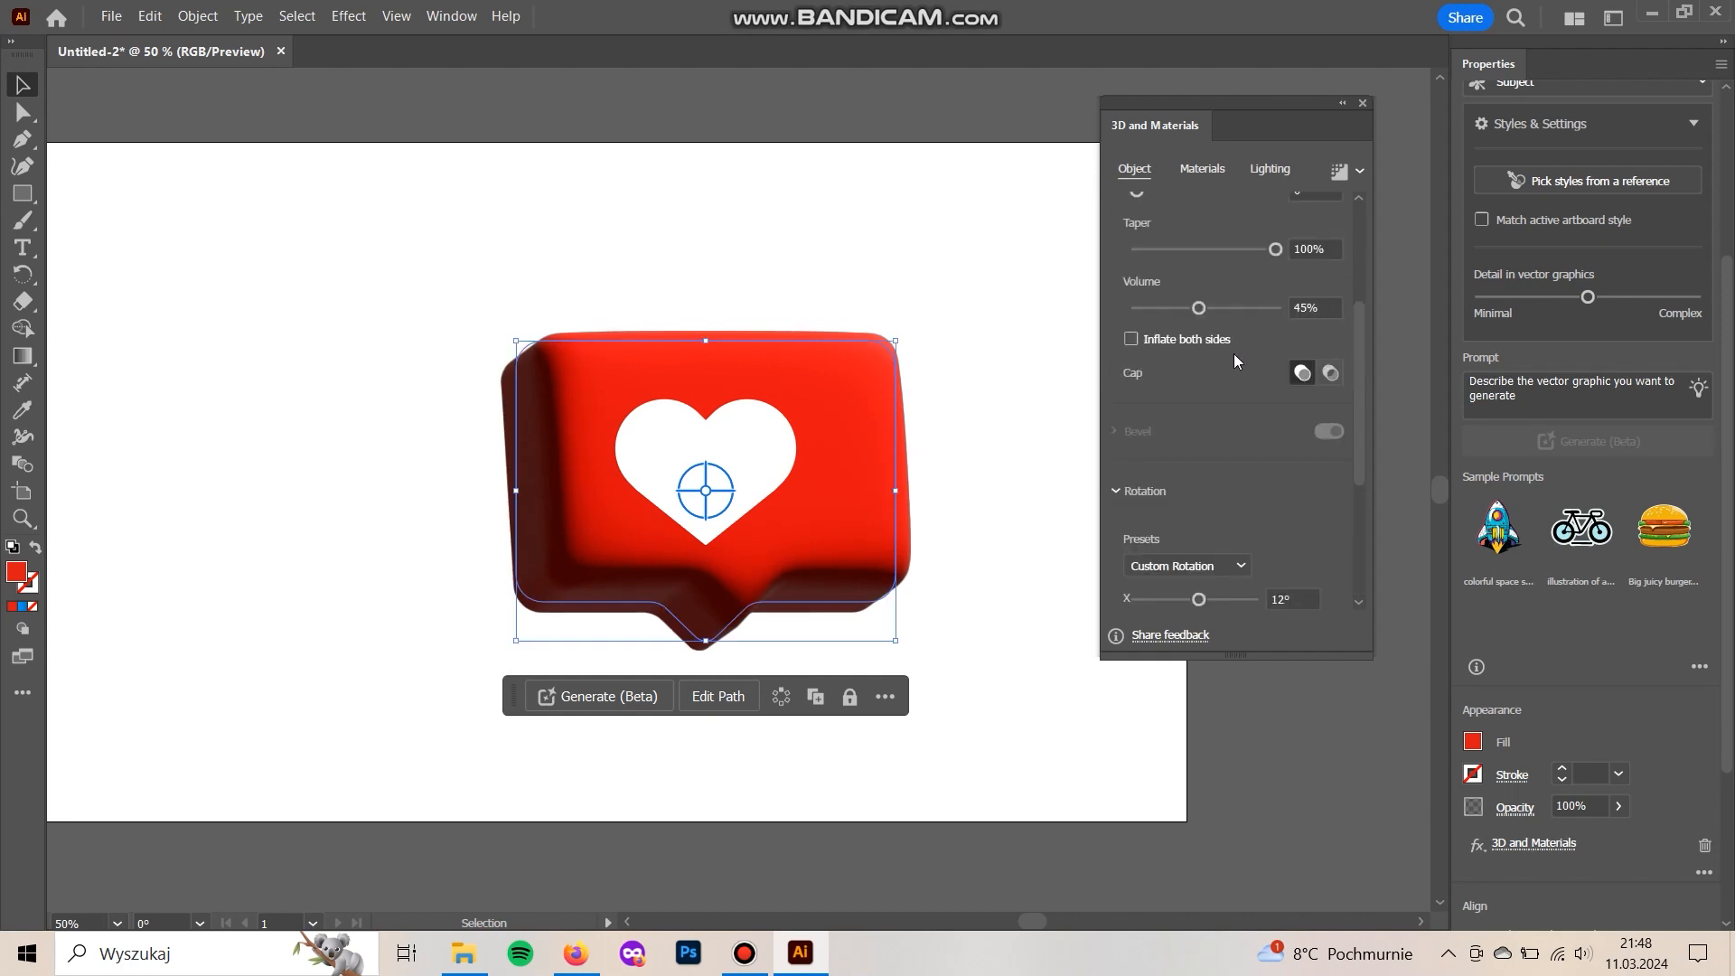
pyautogui.moveTo(1200, 515); pyautogui.dragTo(1170, 535)
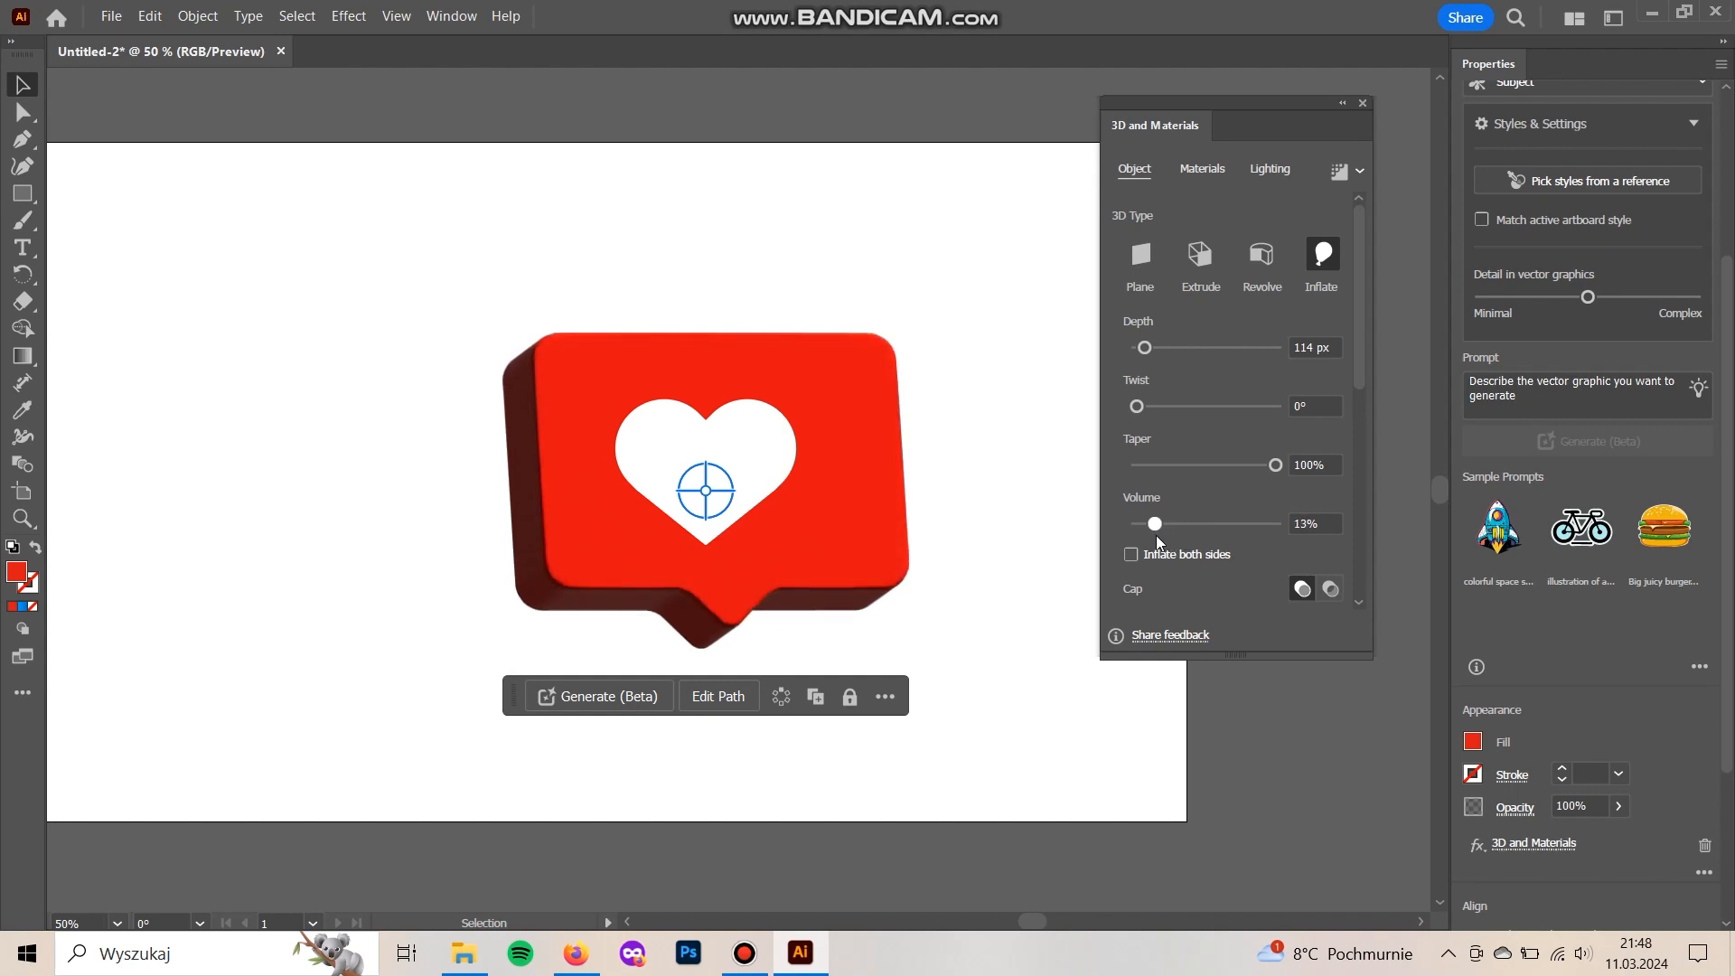
pyautogui.moveTo(1168, 531); pyautogui.dragTo(1159, 531)
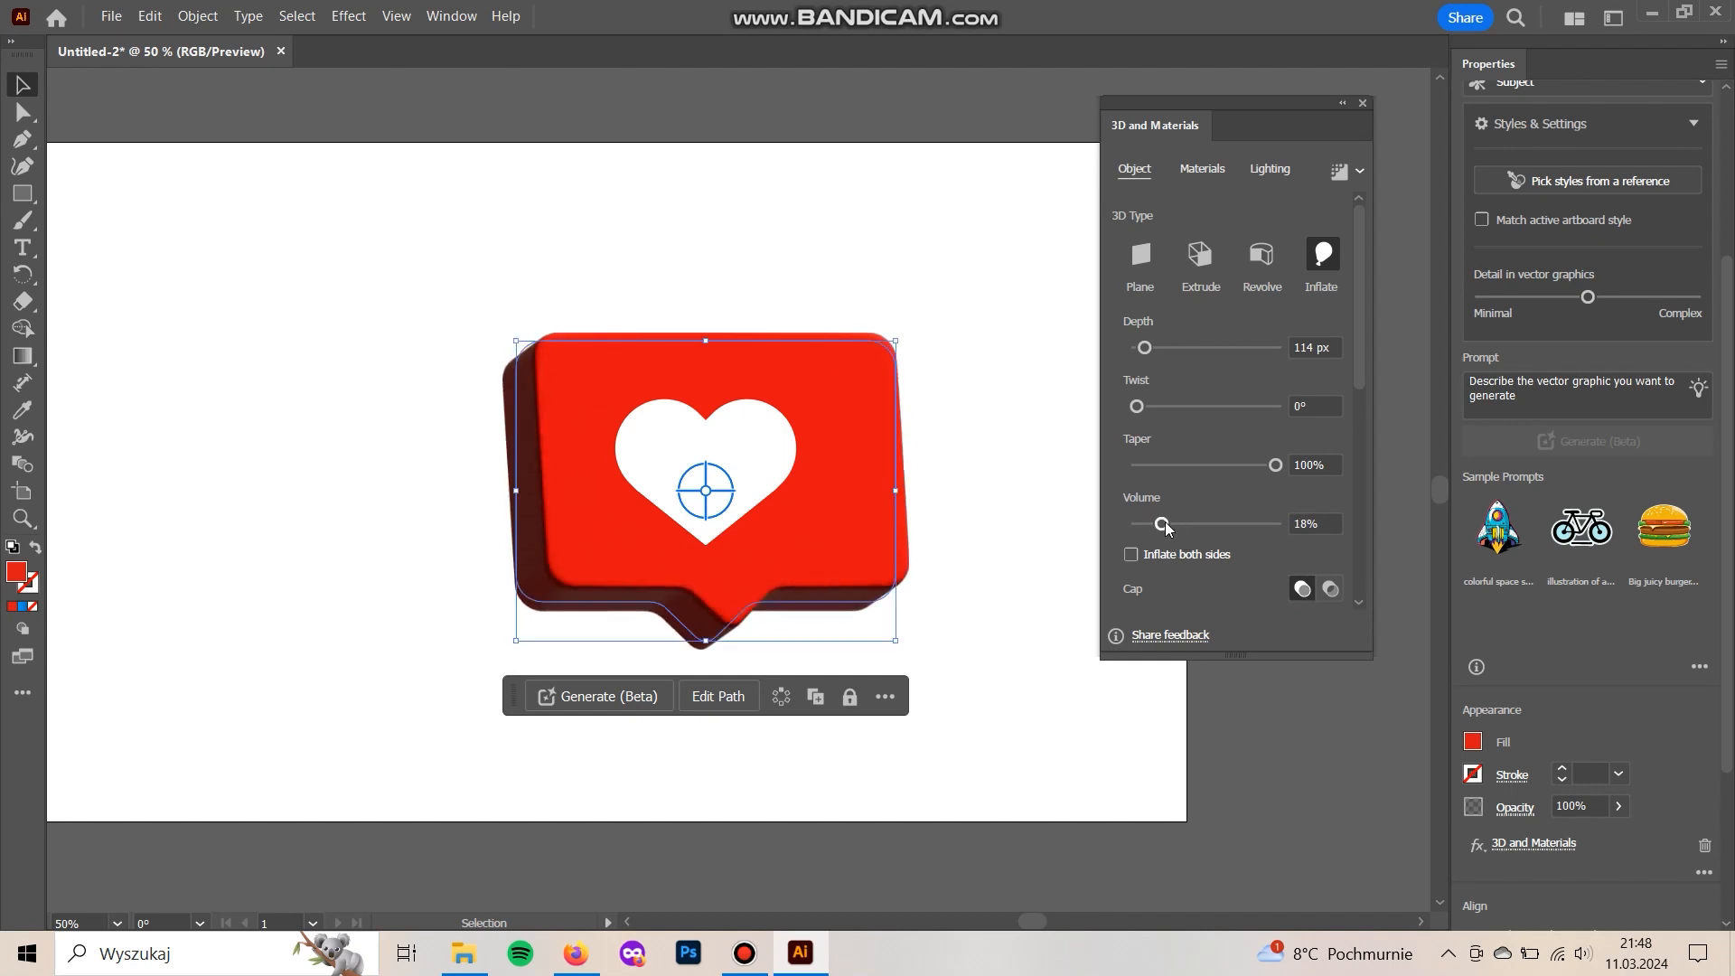
# - Set the speech bubble's depth to 62 px and its inflate volume to 26%
pyautogui.moveTo(1142, 357); pyautogui.dragTo(1142, 353)
pyautogui.moveTo(1159, 523)
pyautogui.mouseDown()
pyautogui.moveTo(1196, 507)
pyautogui.moveTo(1175, 510)
pyautogui.mouseUp()
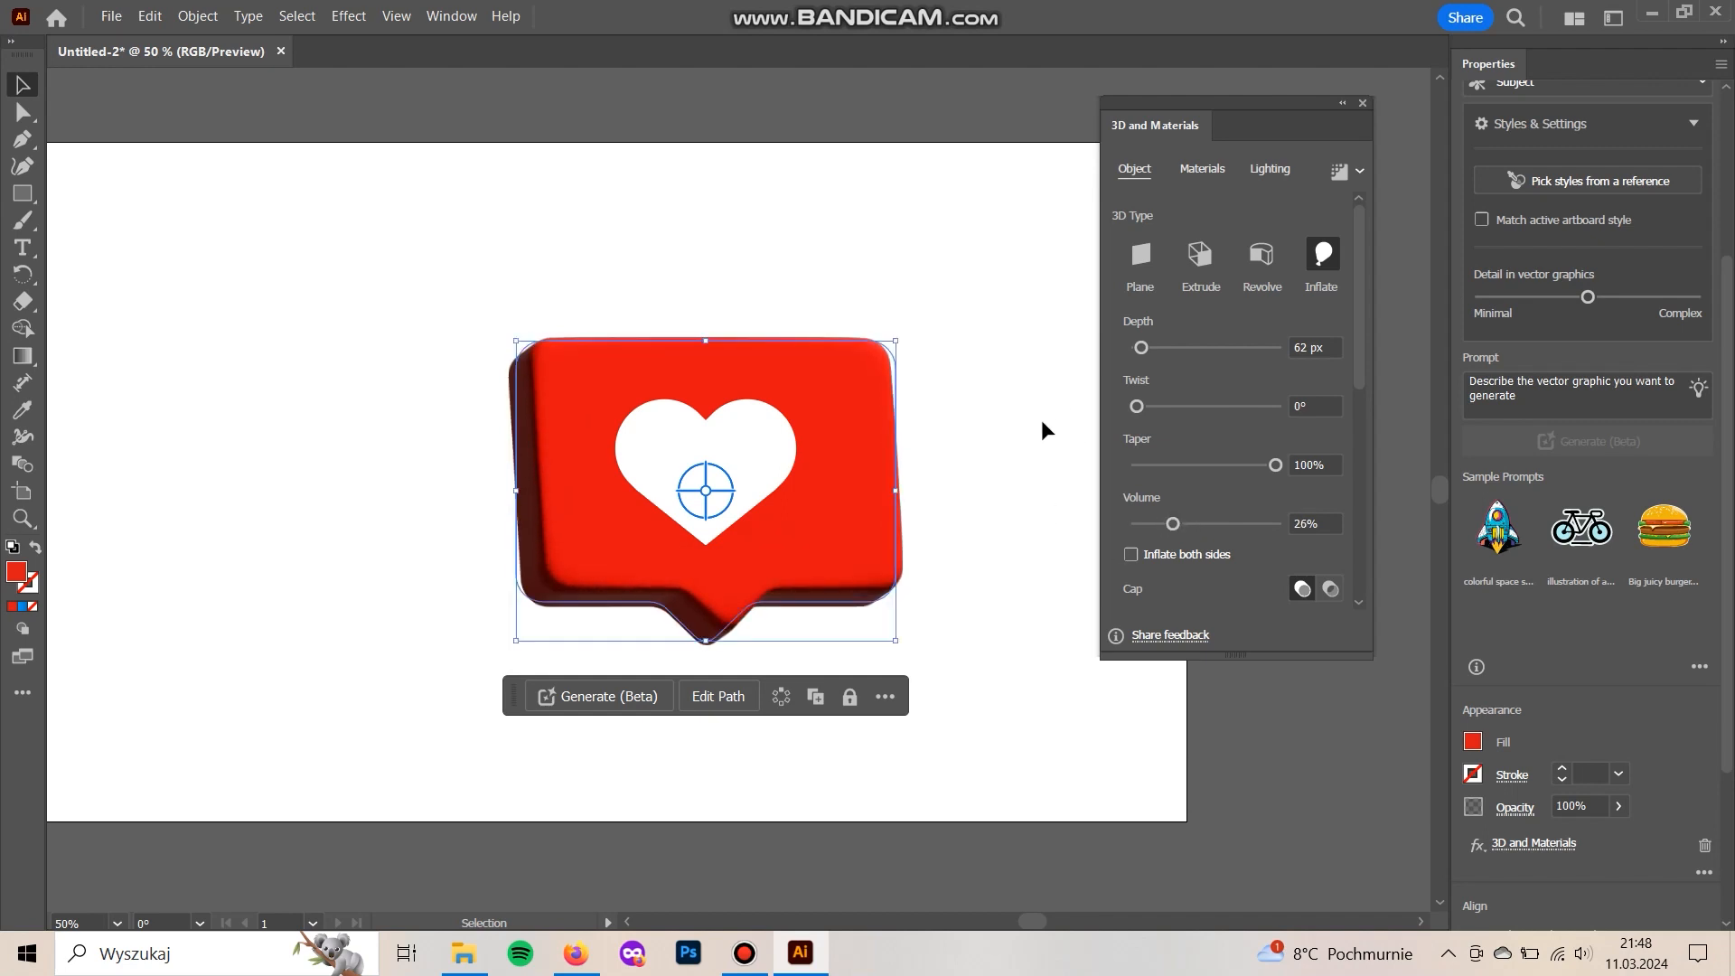
# - Apply the Top Left lighting preset to the inflated speech bubble
pyautogui.click(1200, 172)
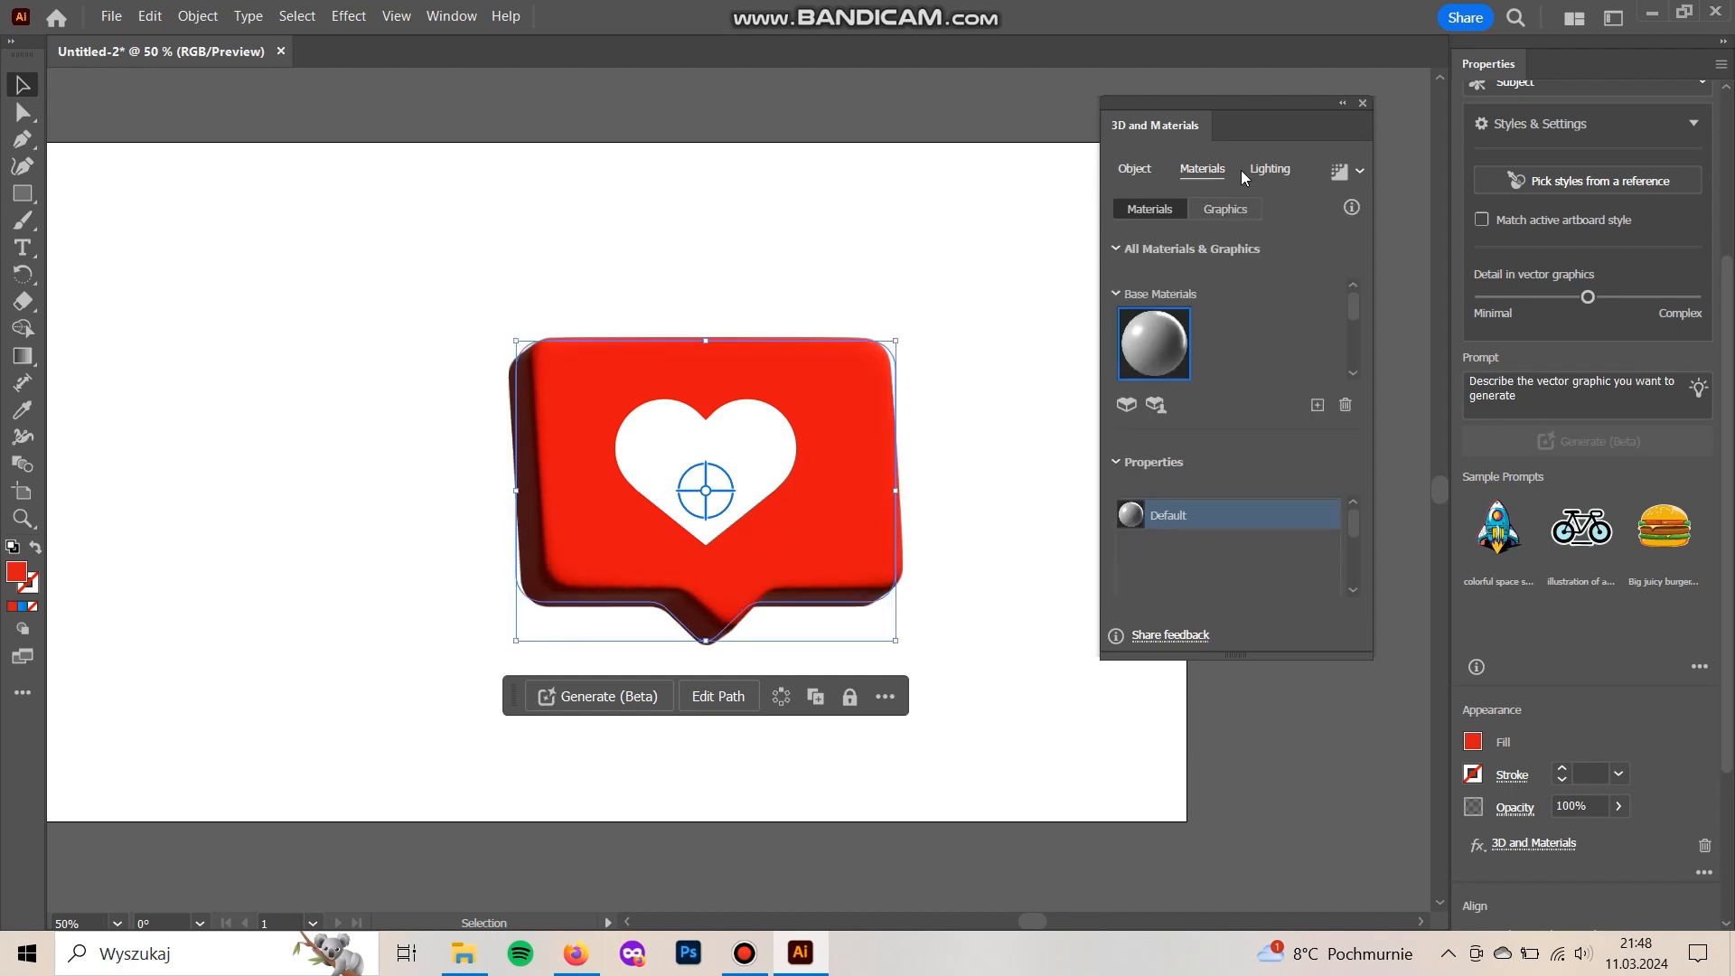
pyautogui.click(1267, 169)
pyautogui.click(1263, 256)
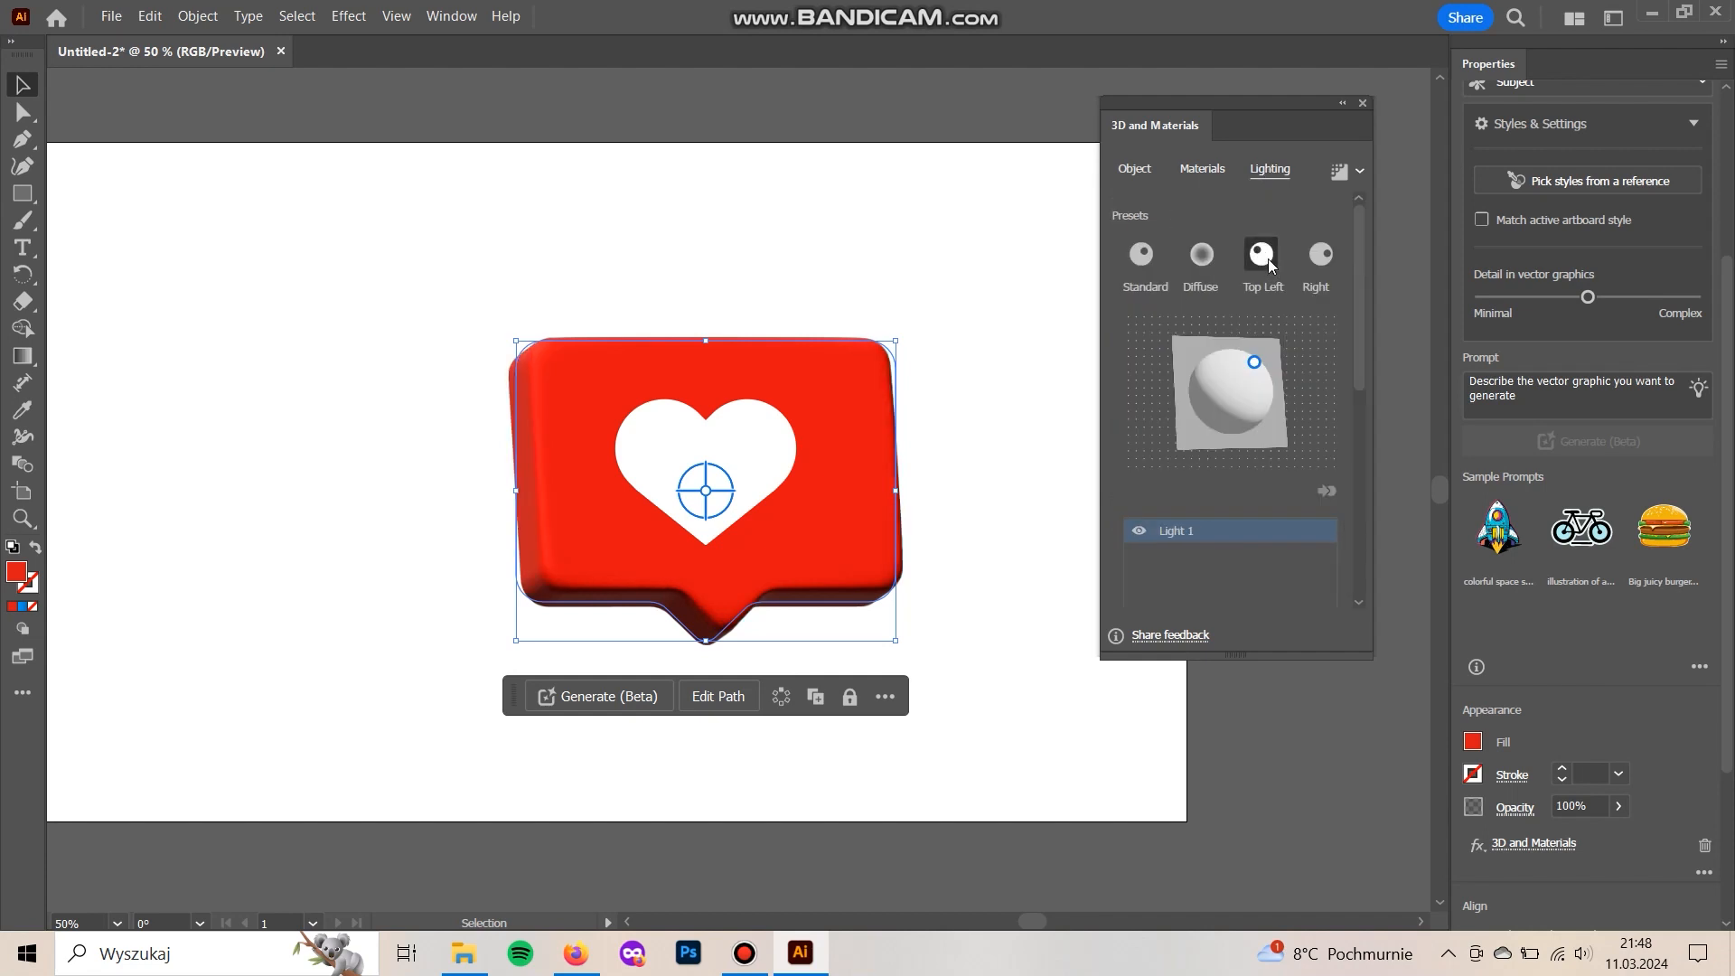
# - Nudge the speech bubble slightly left, then set its depth to 75 px and its inflate volume to 35%
pyautogui.click(1135, 170)
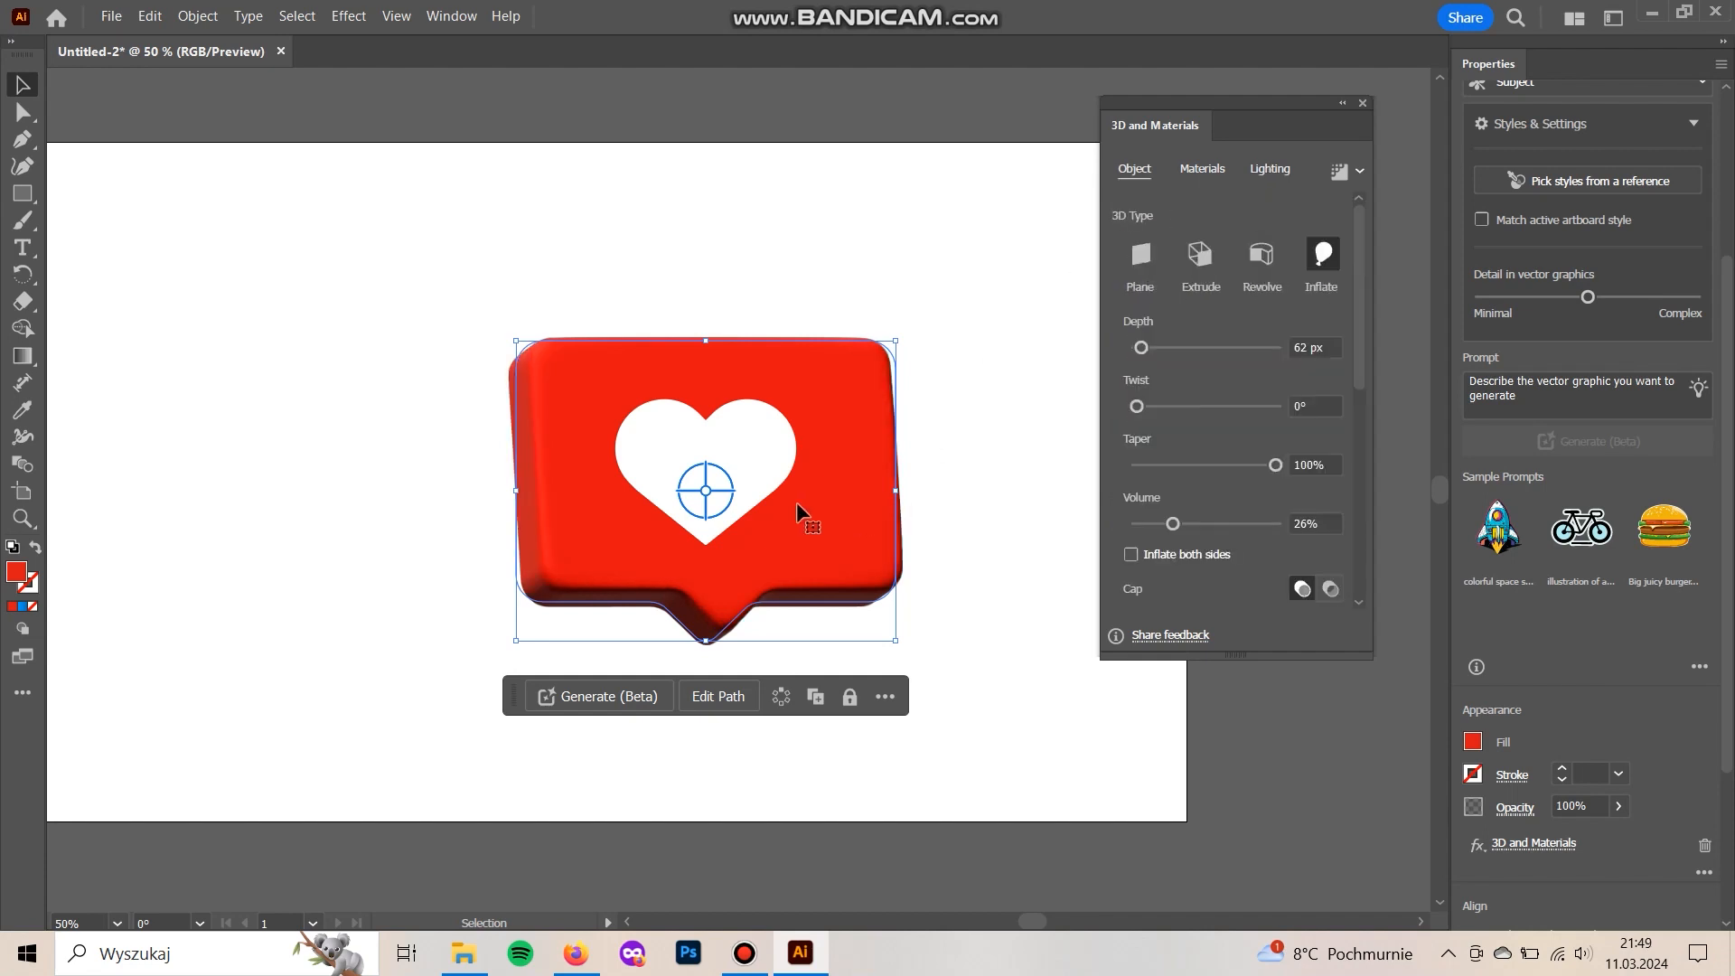
pyautogui.moveTo(833, 551); pyautogui.dragTo(839, 539)
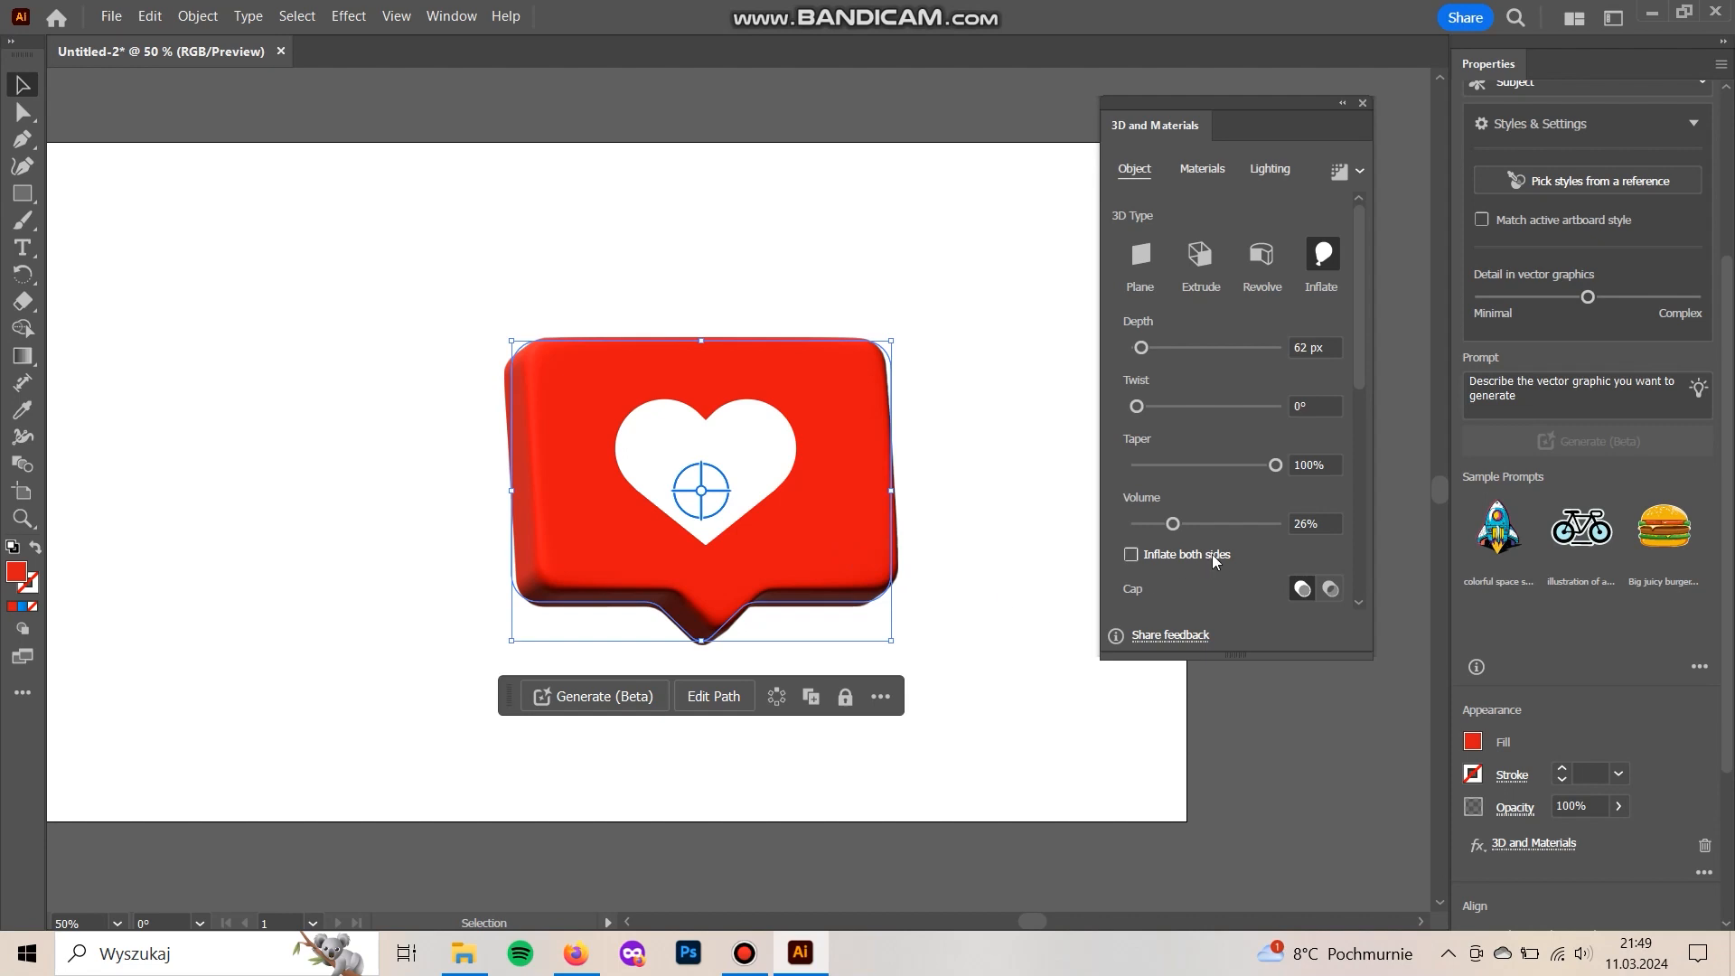
pyautogui.scroll(-3, 1239, 493)
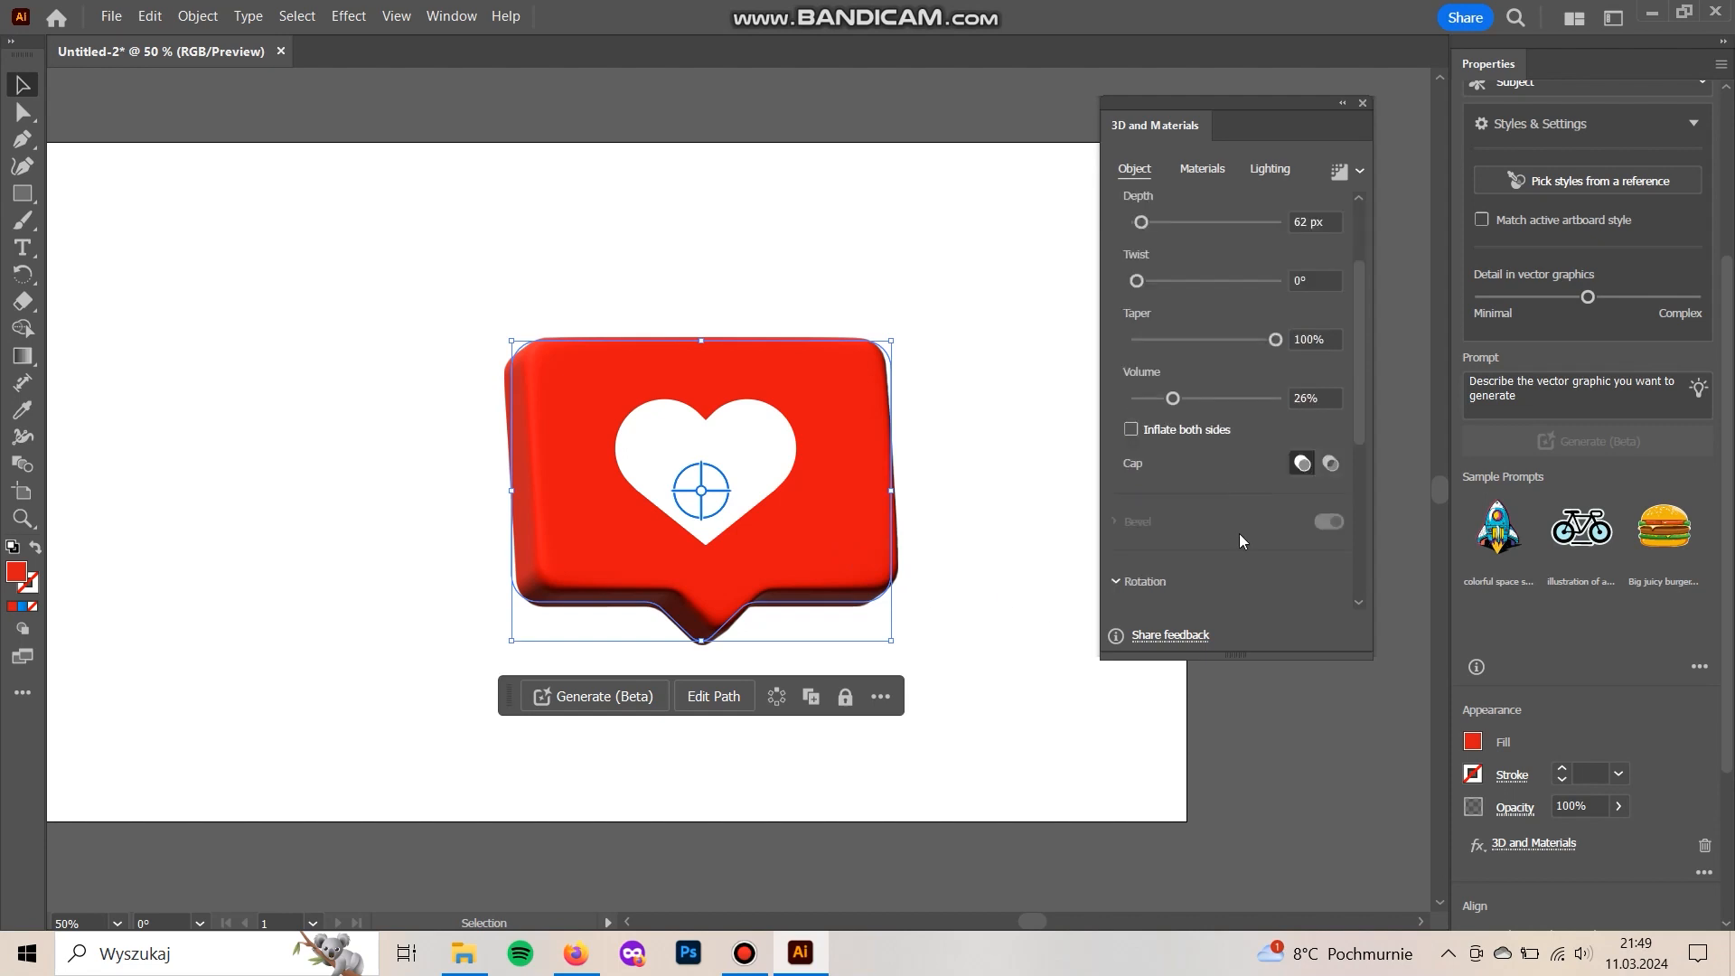
pyautogui.scroll(3, 1148, 416)
pyautogui.moveTo(1142, 345); pyautogui.dragTo(1140, 348)
pyautogui.moveTo(1178, 520); pyautogui.dragTo(1188, 519)
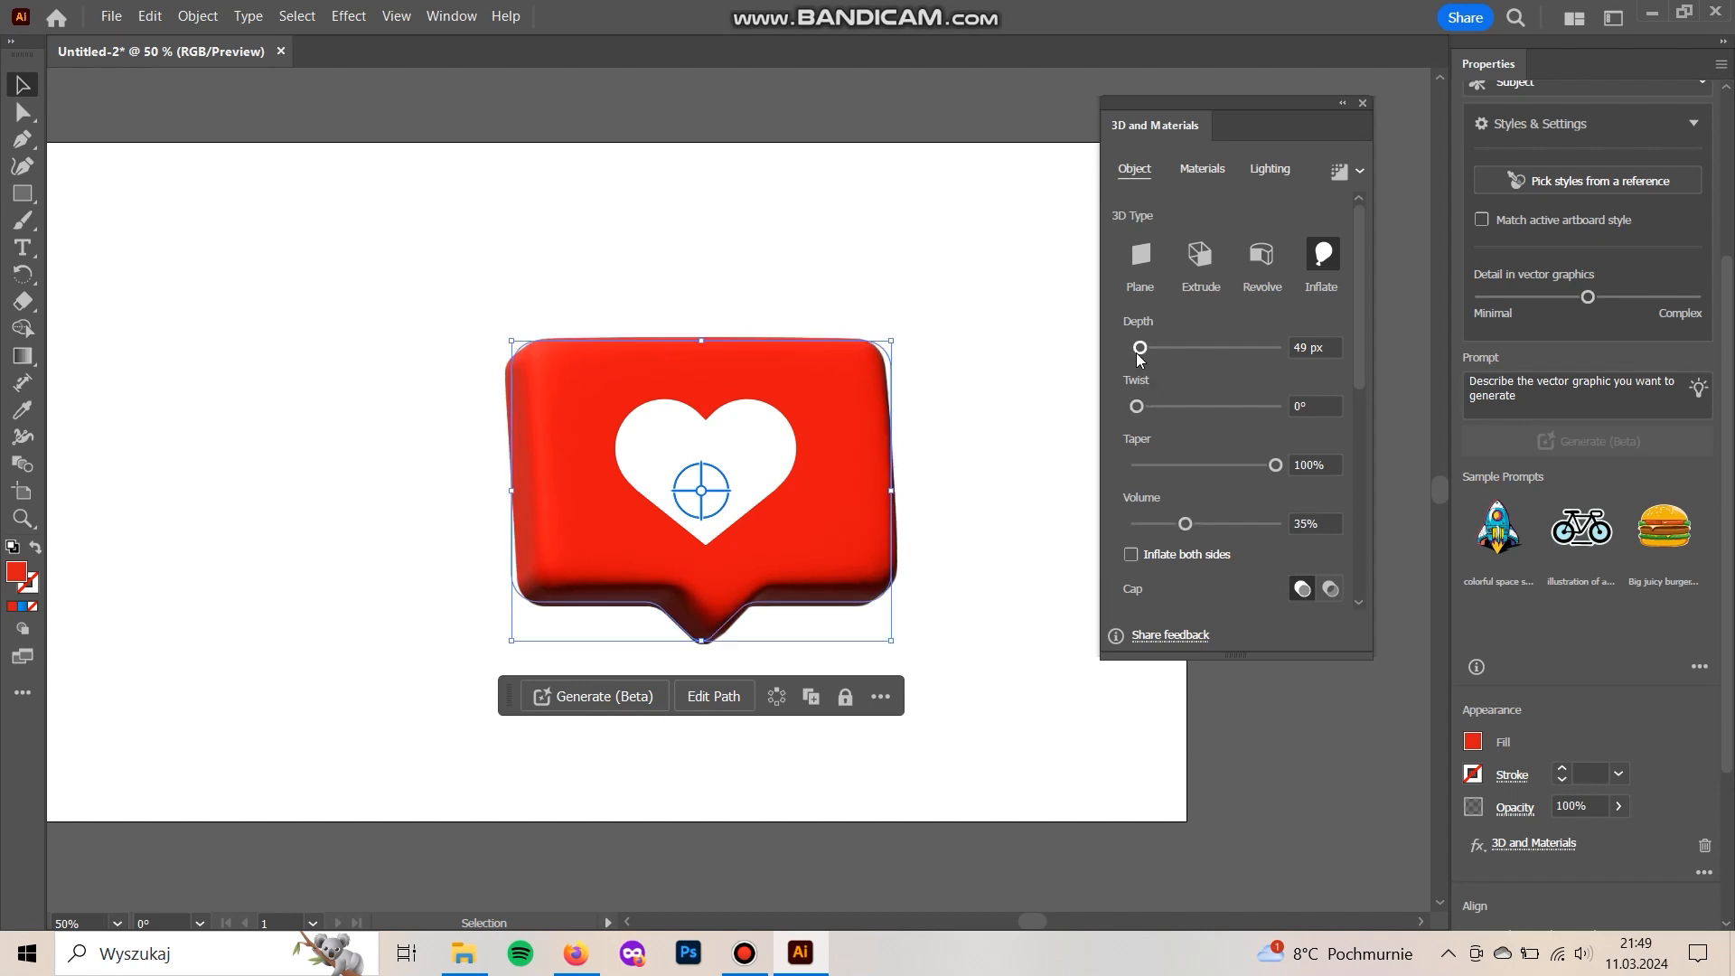
pyautogui.moveTo(1142, 347); pyautogui.dragTo(1146, 347)
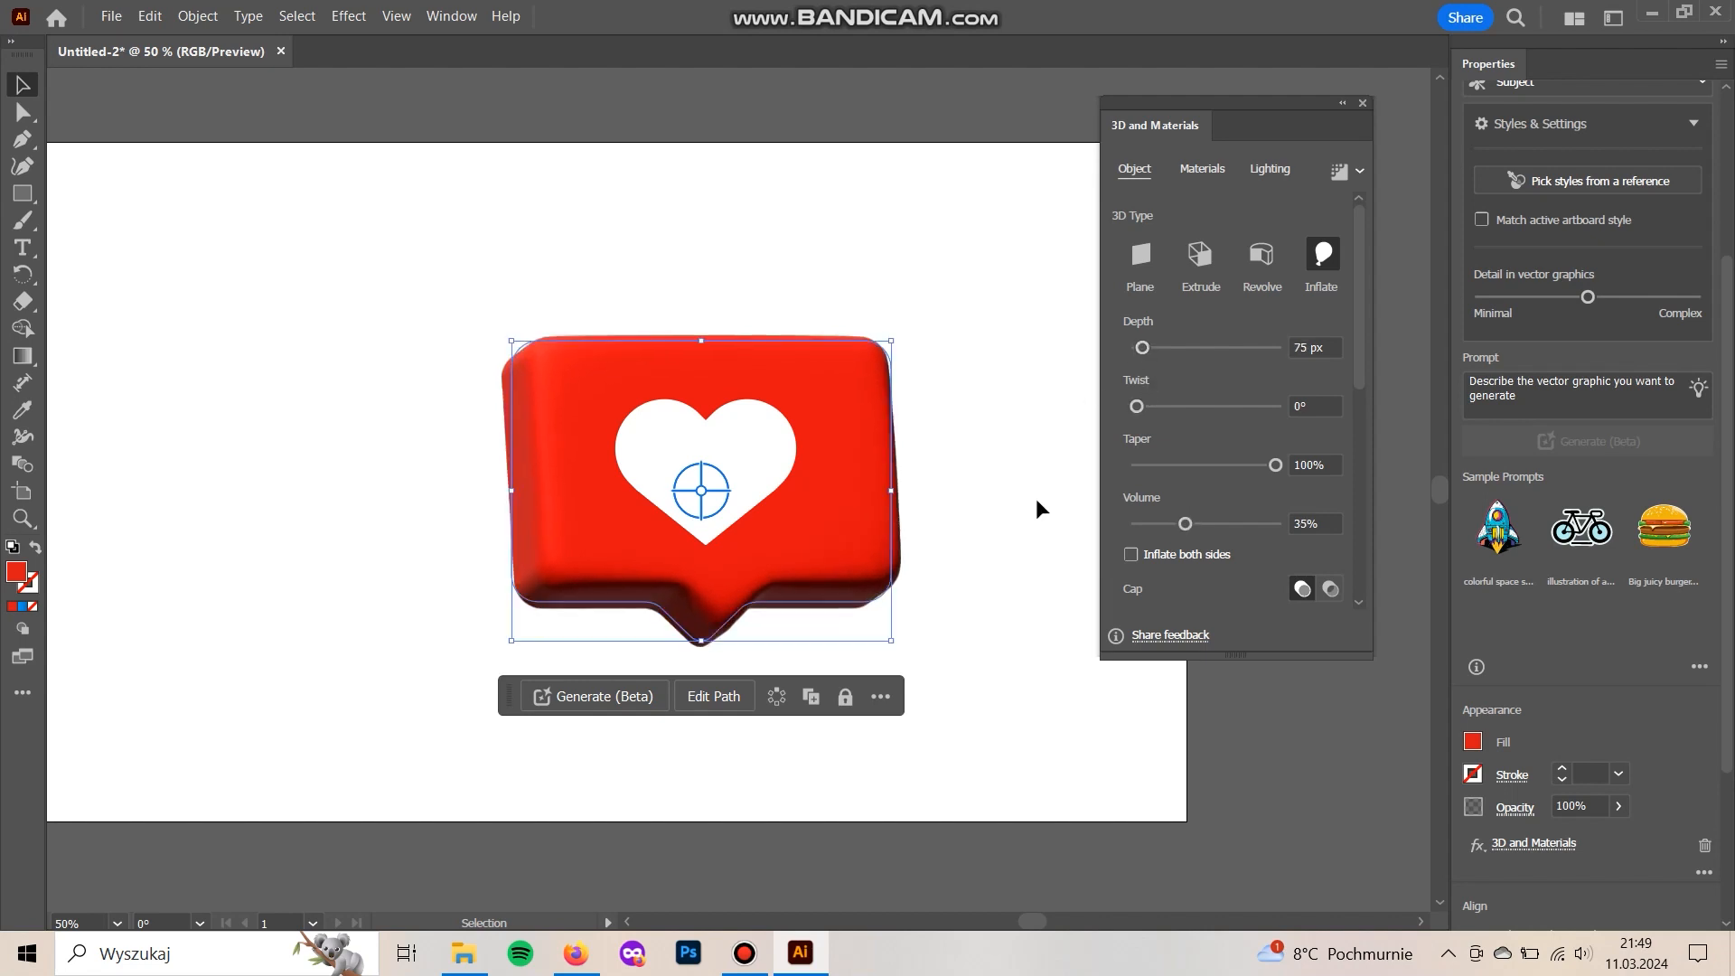
pyautogui.click(958, 528)
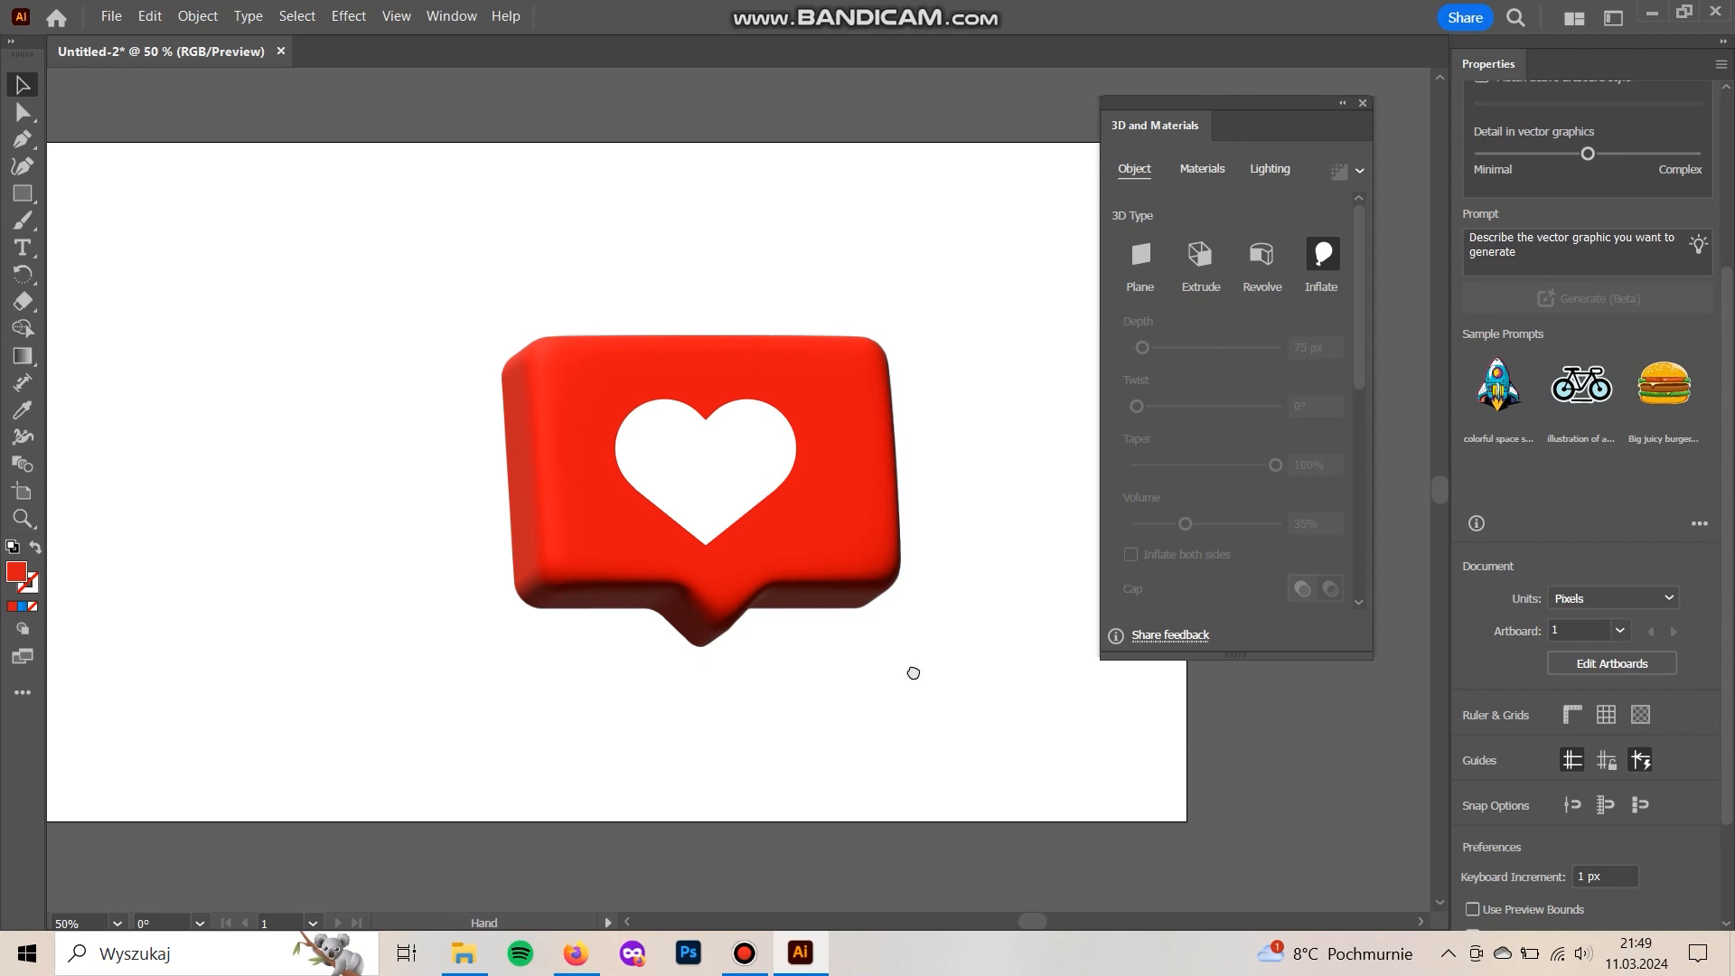
# - Apply the Inflate 3D type to the white heart and move it slightly up and right on the bubble
pyautogui.moveTo(913, 670); pyautogui.dragTo(881, 669)
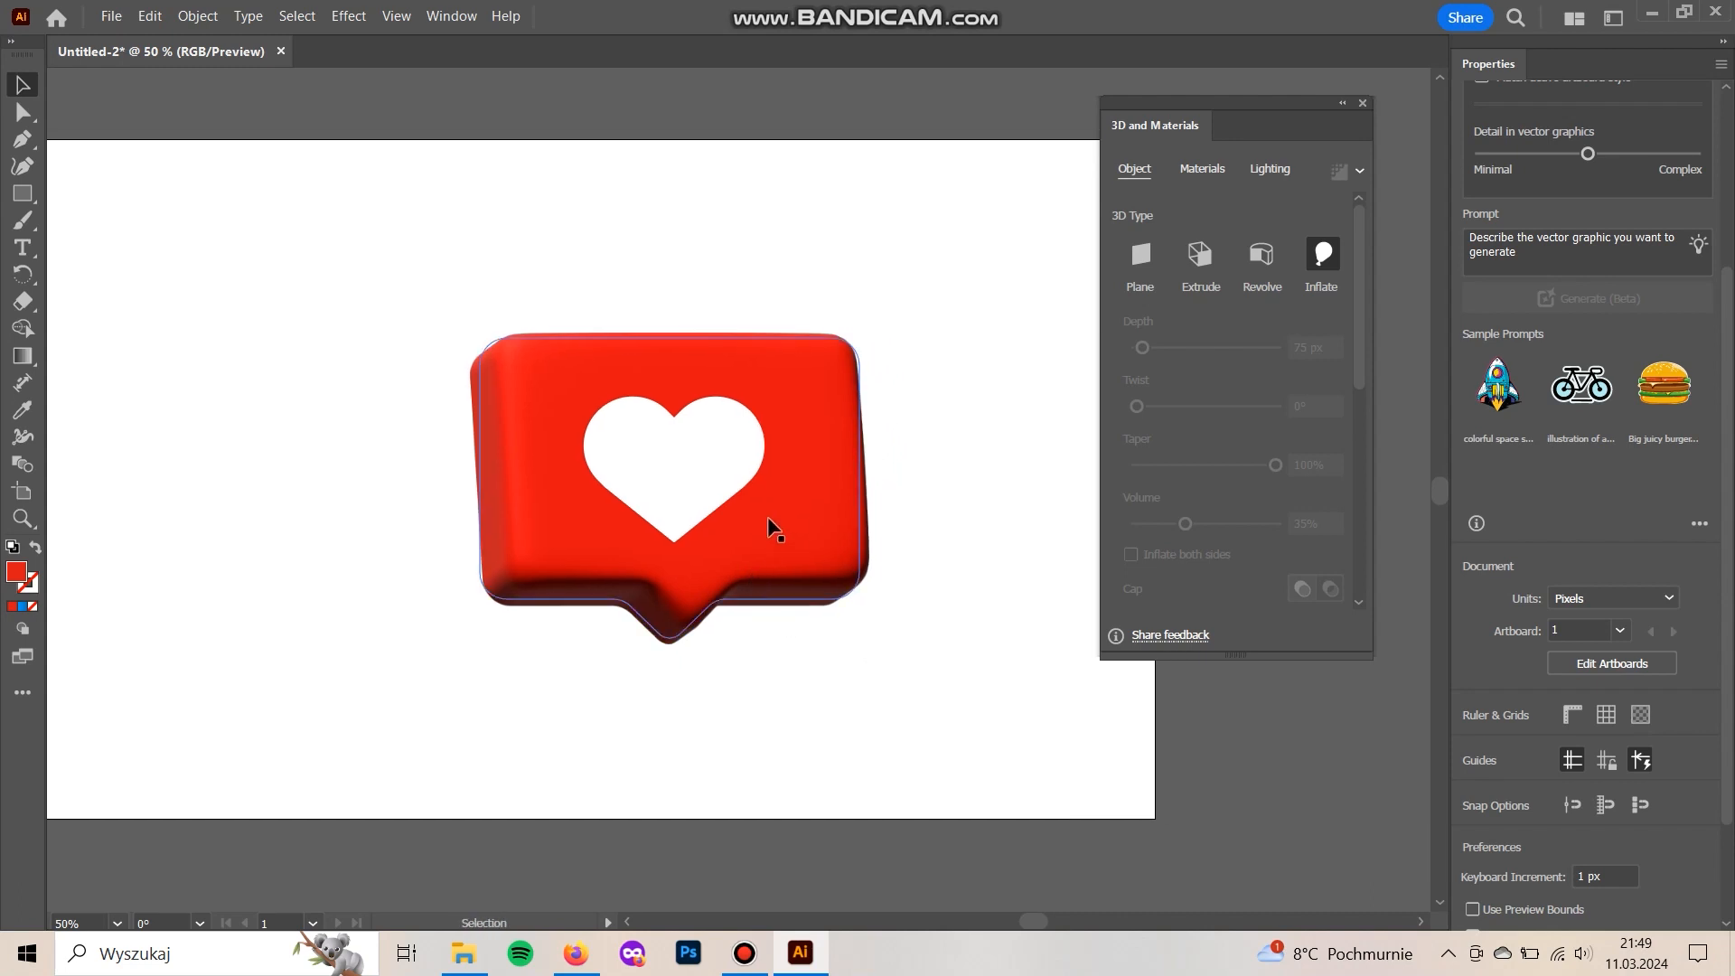
pyautogui.click(694, 497)
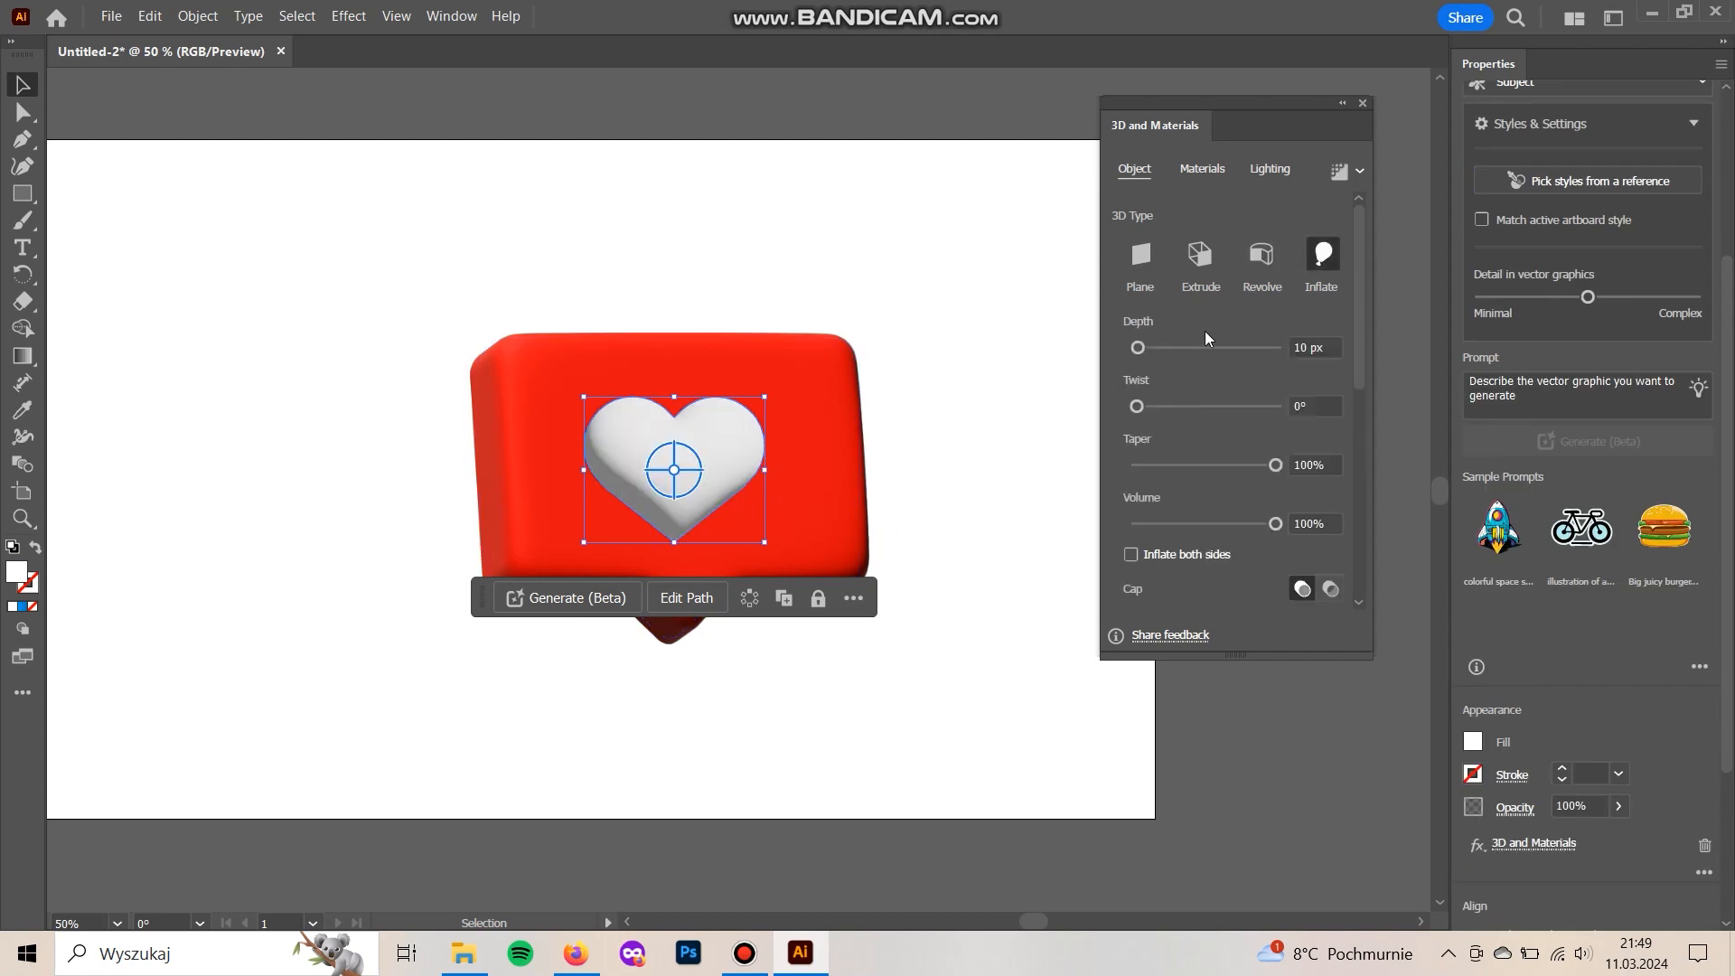
pyautogui.moveTo(706, 467); pyautogui.dragTo(713, 454)
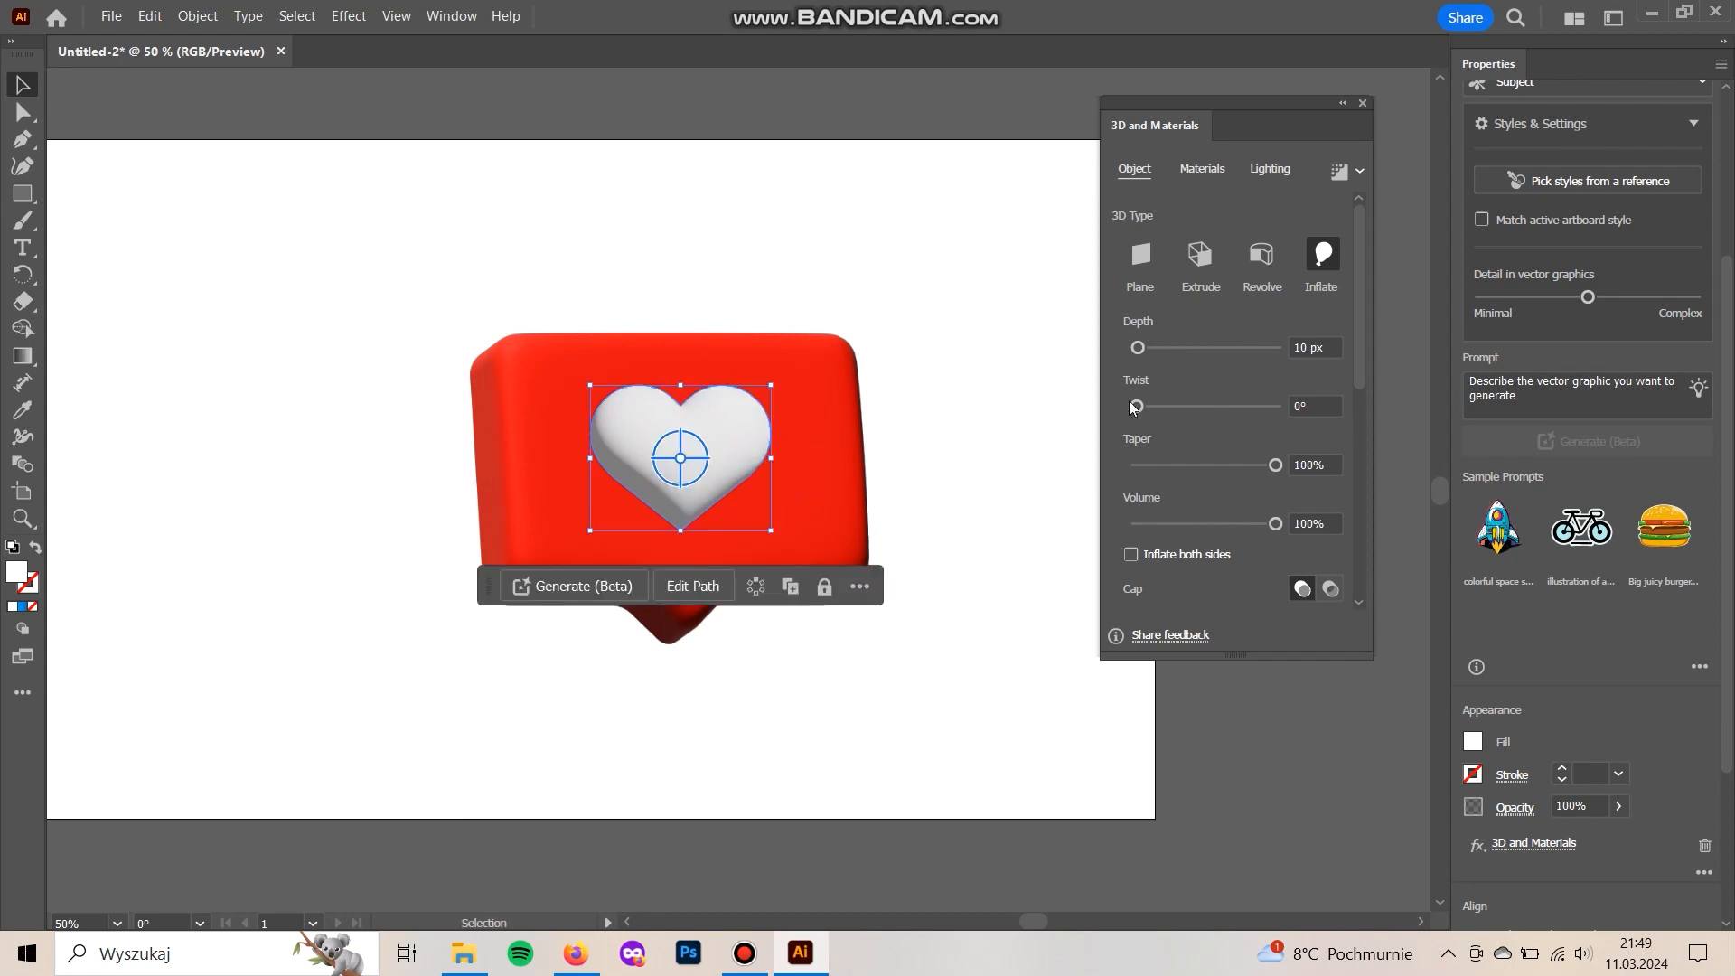
# - Set the inflated heart's depth to 101 px and its volume to 79%
pyautogui.moveTo(1140, 346); pyautogui.dragTo(1146, 345)
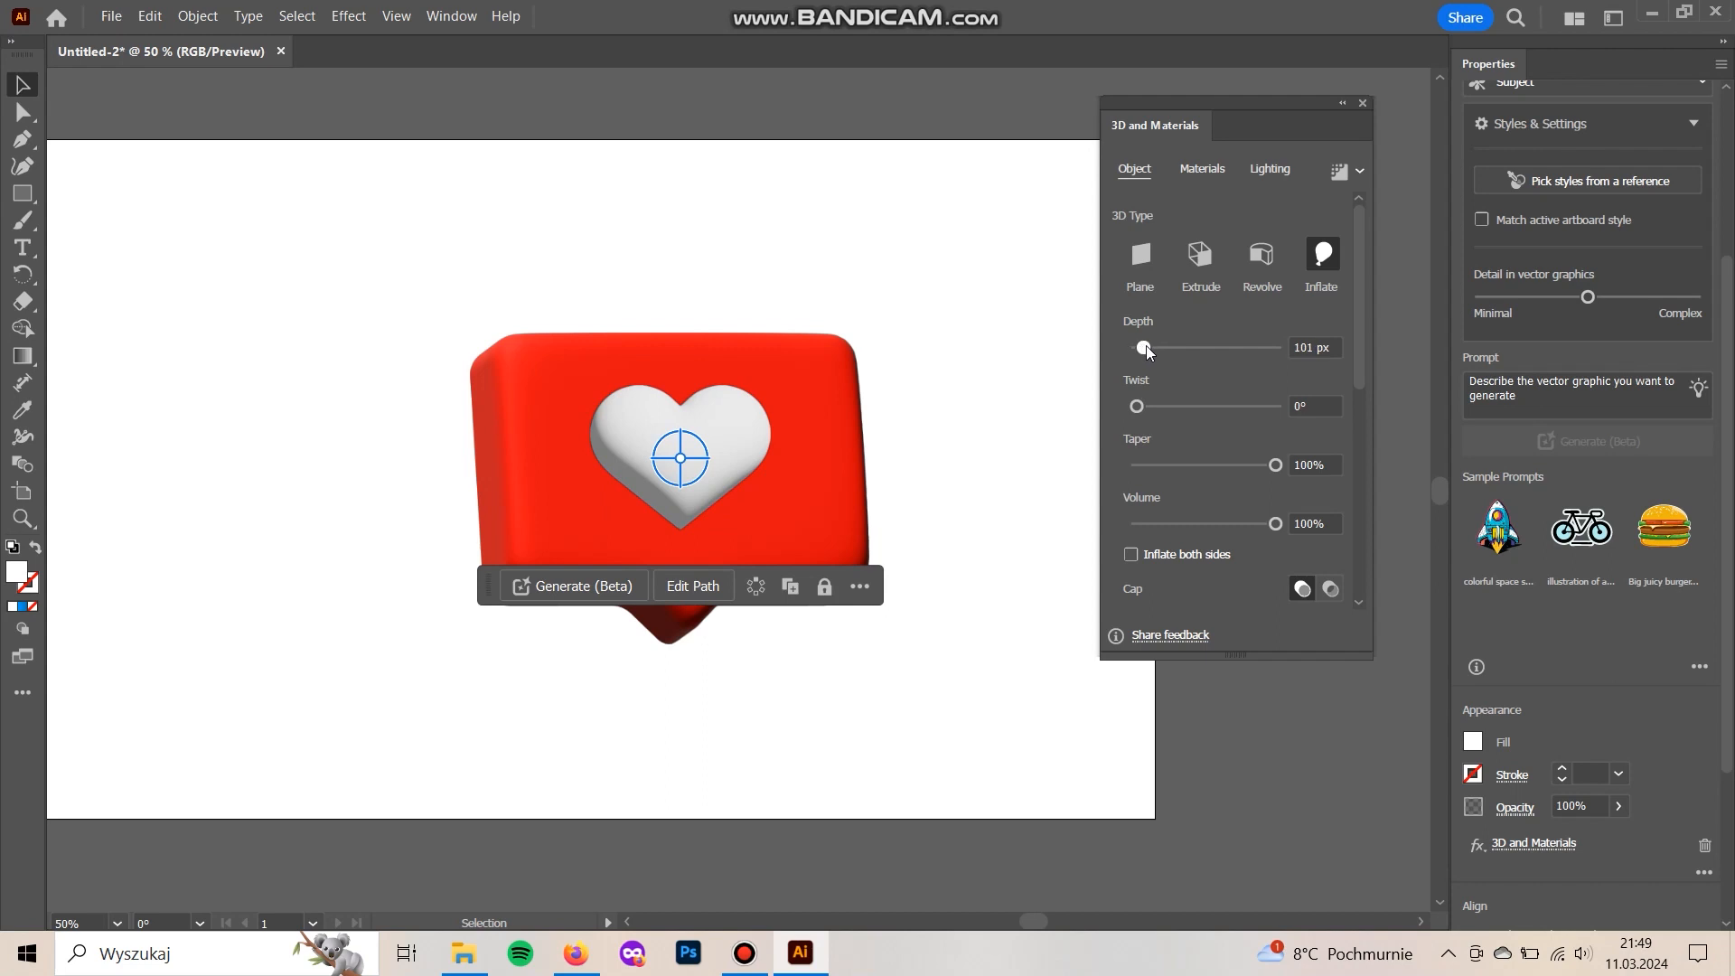
pyautogui.moveTo(1275, 524); pyautogui.dragTo(1269, 525)
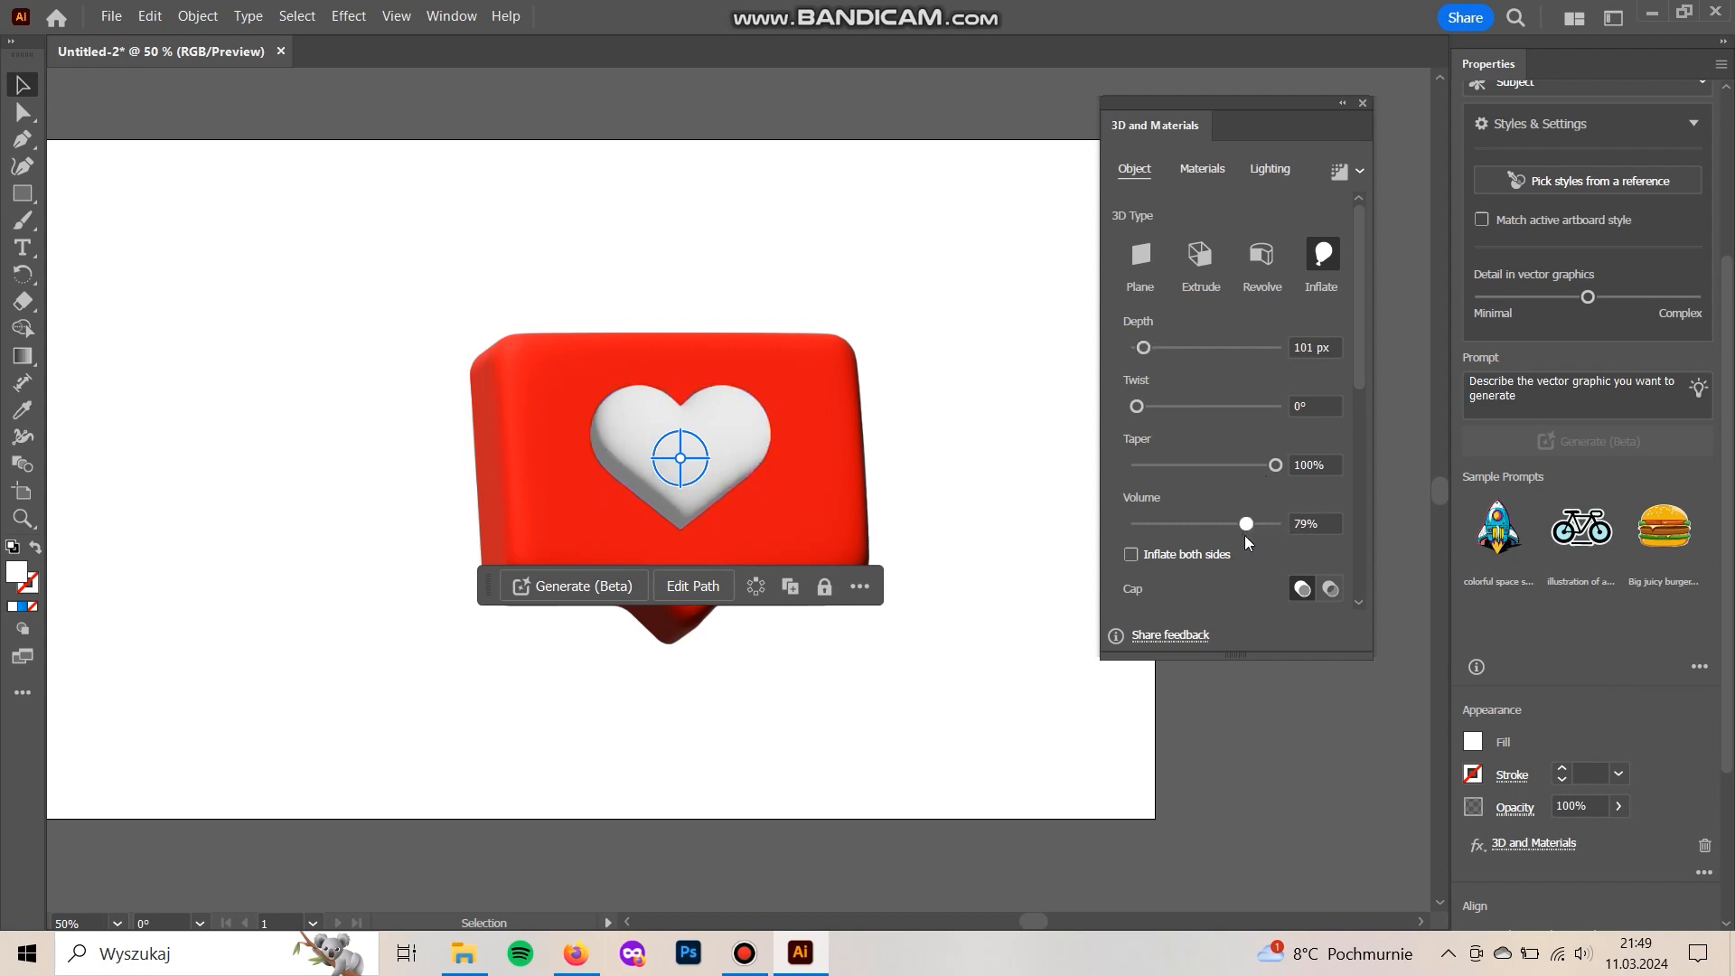
pyautogui.moveTo(1142, 408); pyautogui.dragTo(1135, 408)
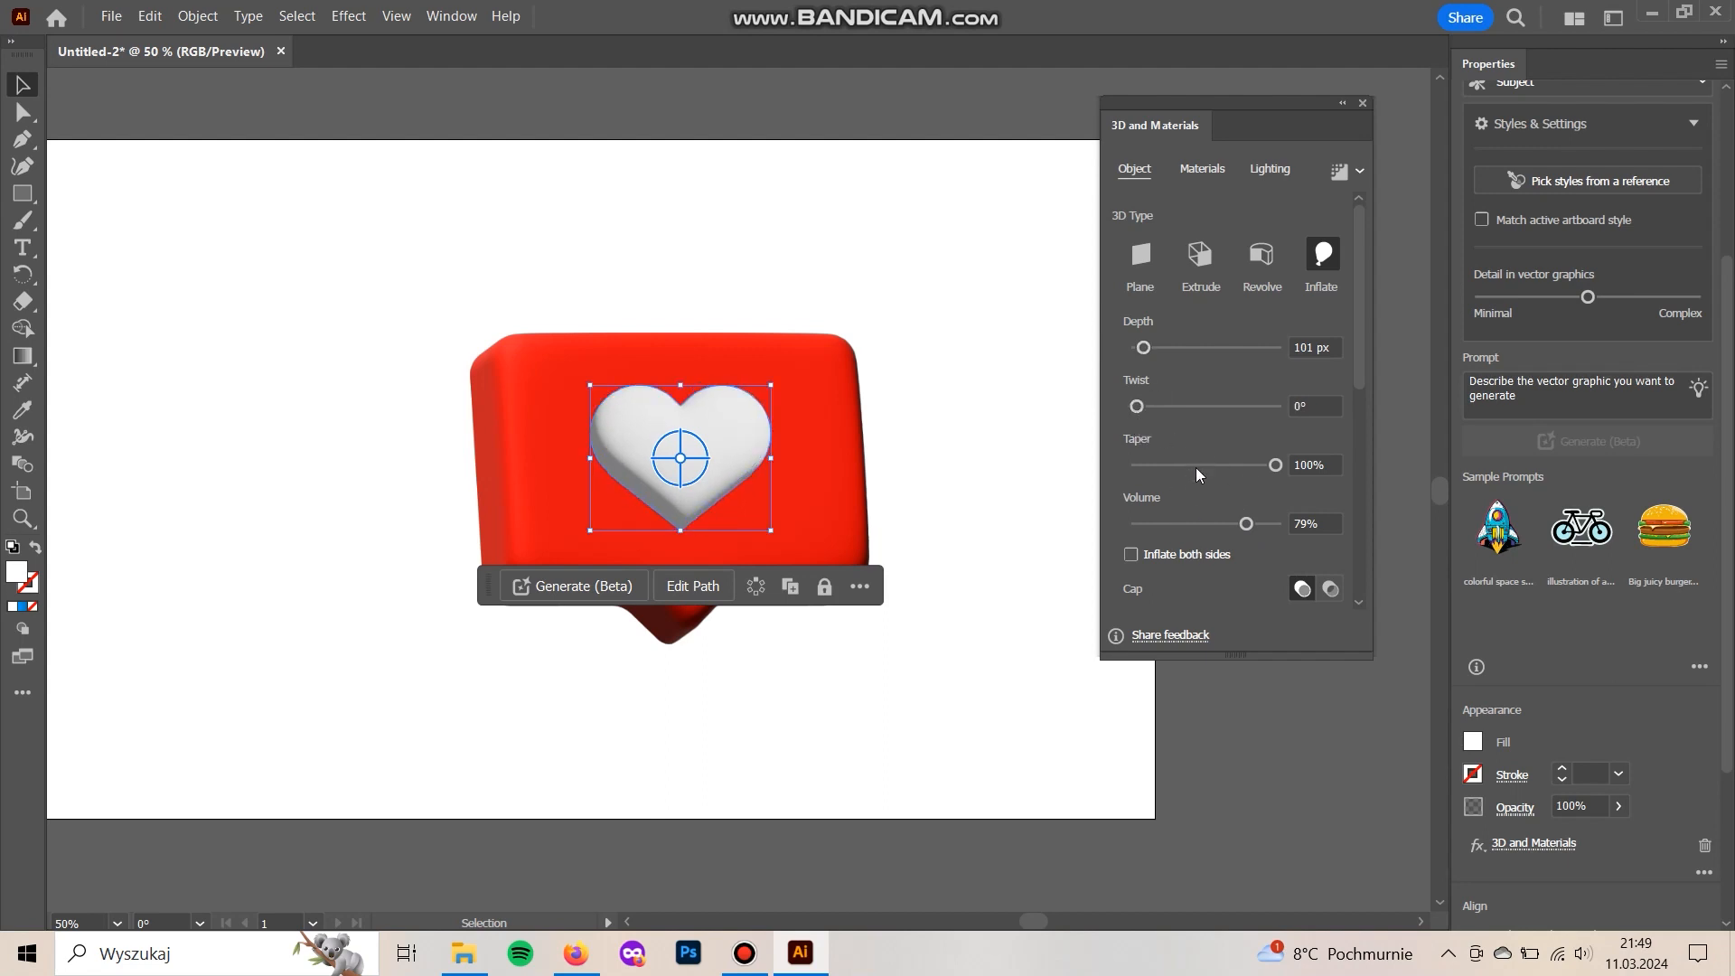
# - Rotate the 3D heart to 3° on X and -5° on Y
pyautogui.scroll(-3, 1201, 524)
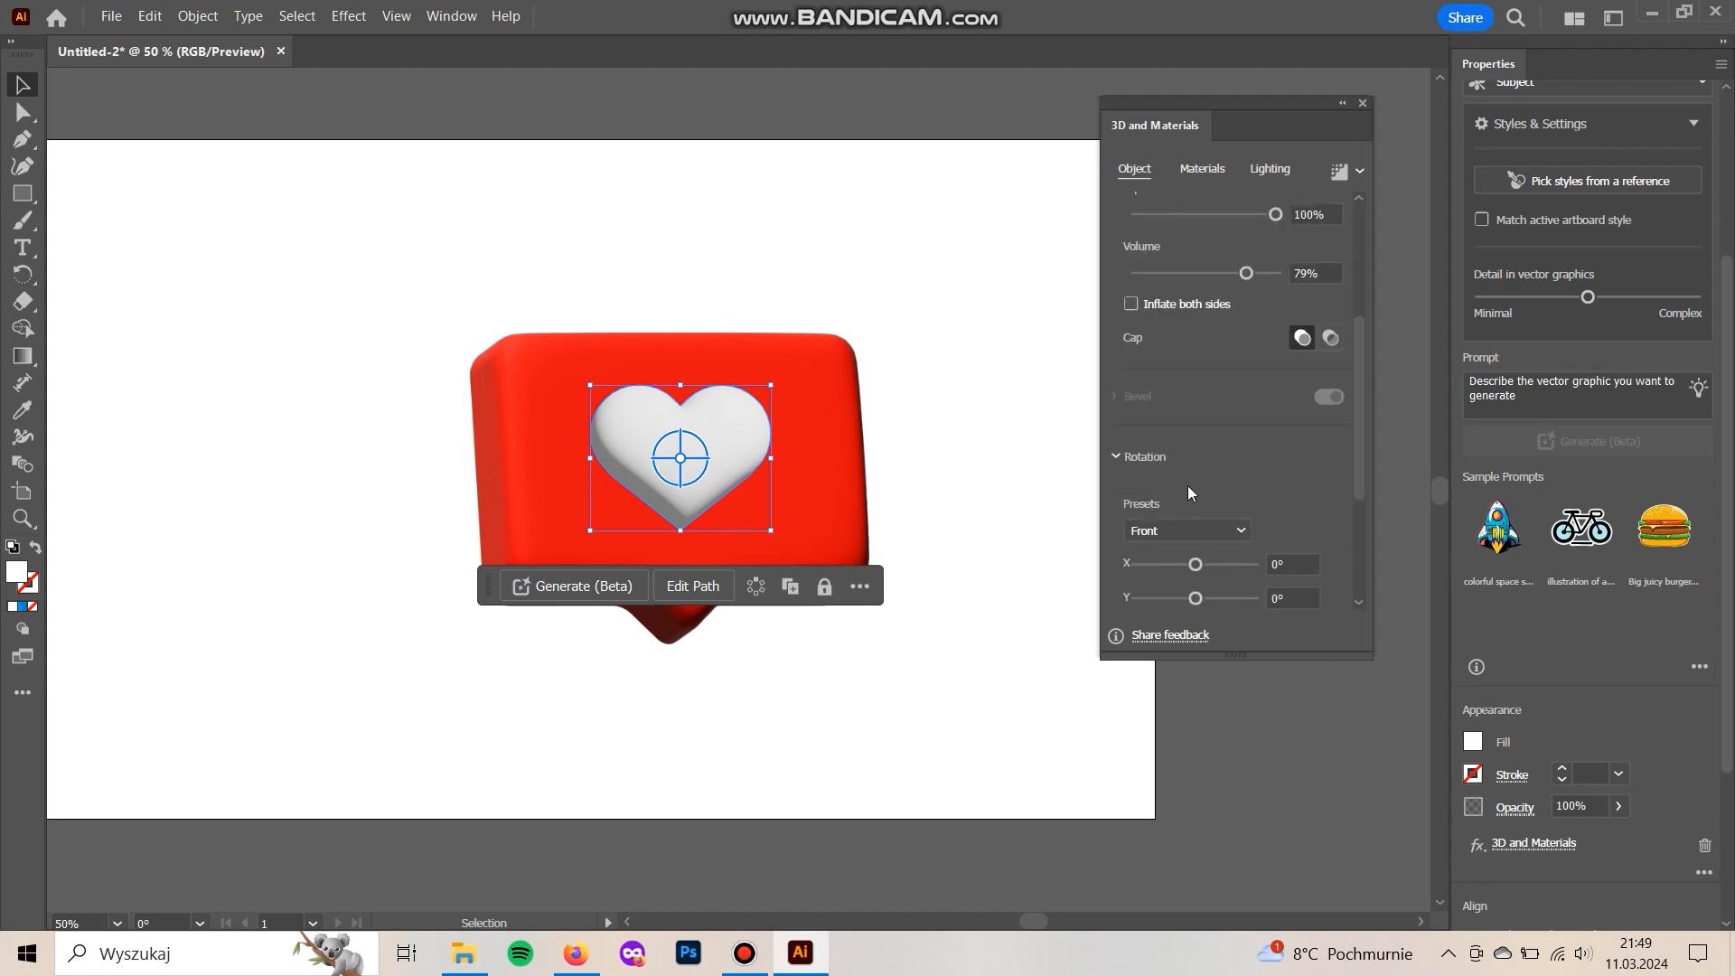
pyautogui.scroll(-2, 1189, 491)
pyautogui.click(1195, 440)
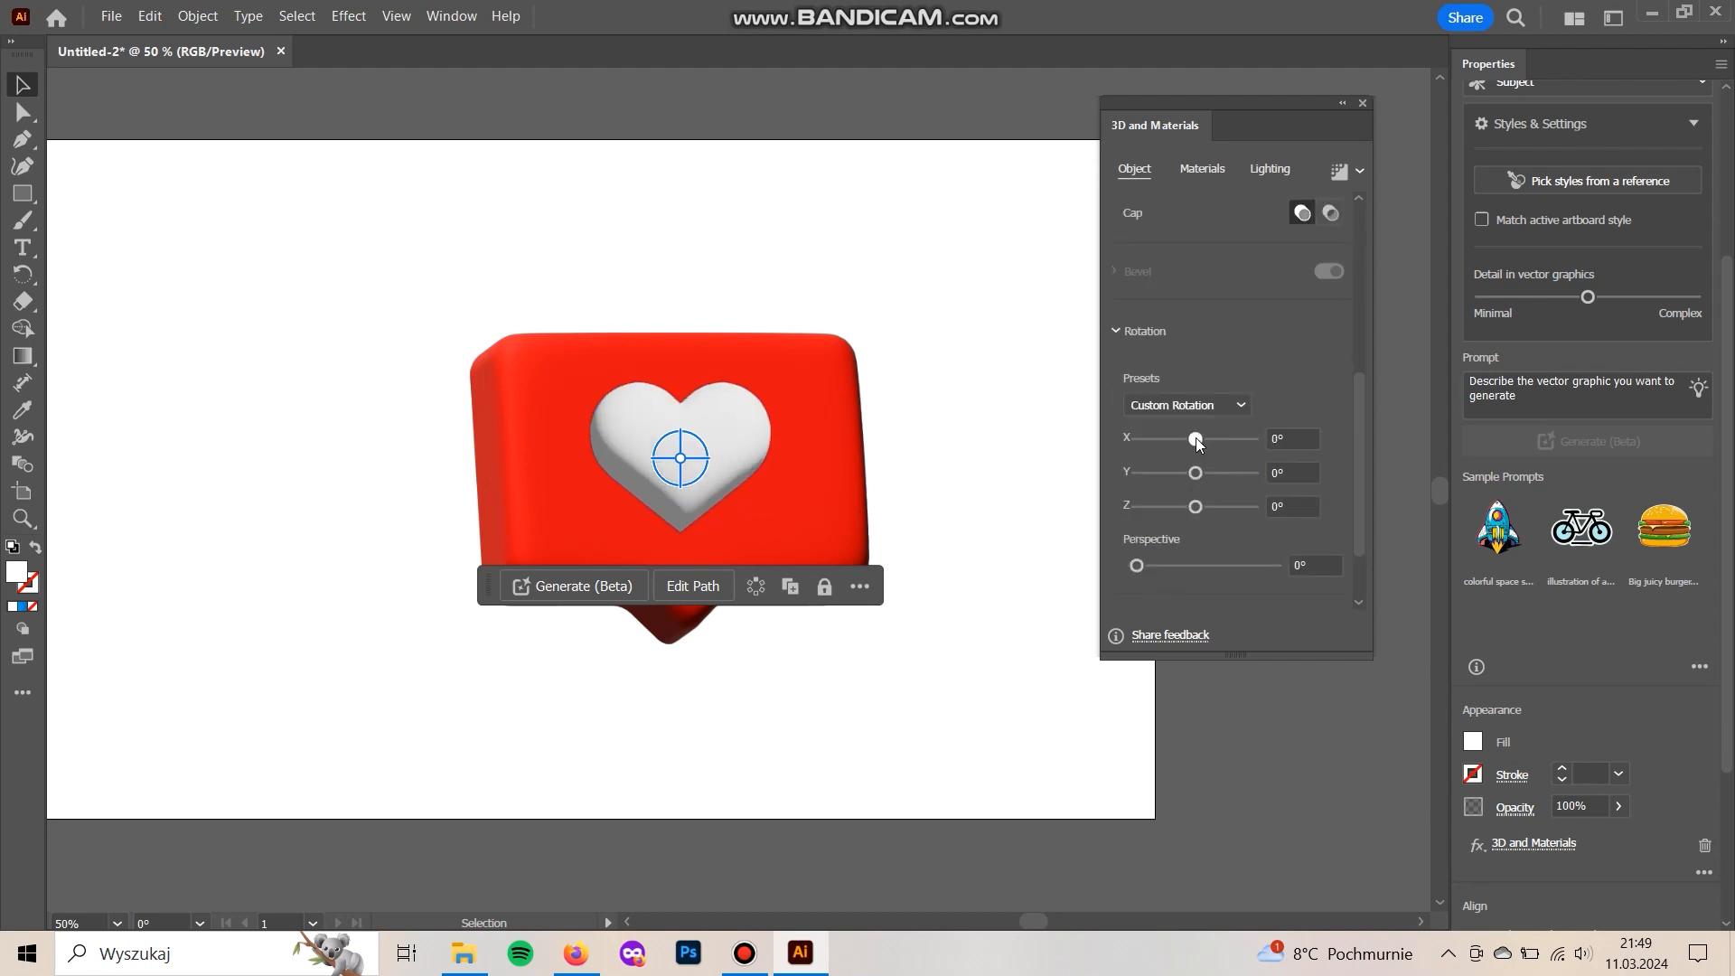
pyautogui.moveTo(1196, 472); pyautogui.dragTo(1189, 450)
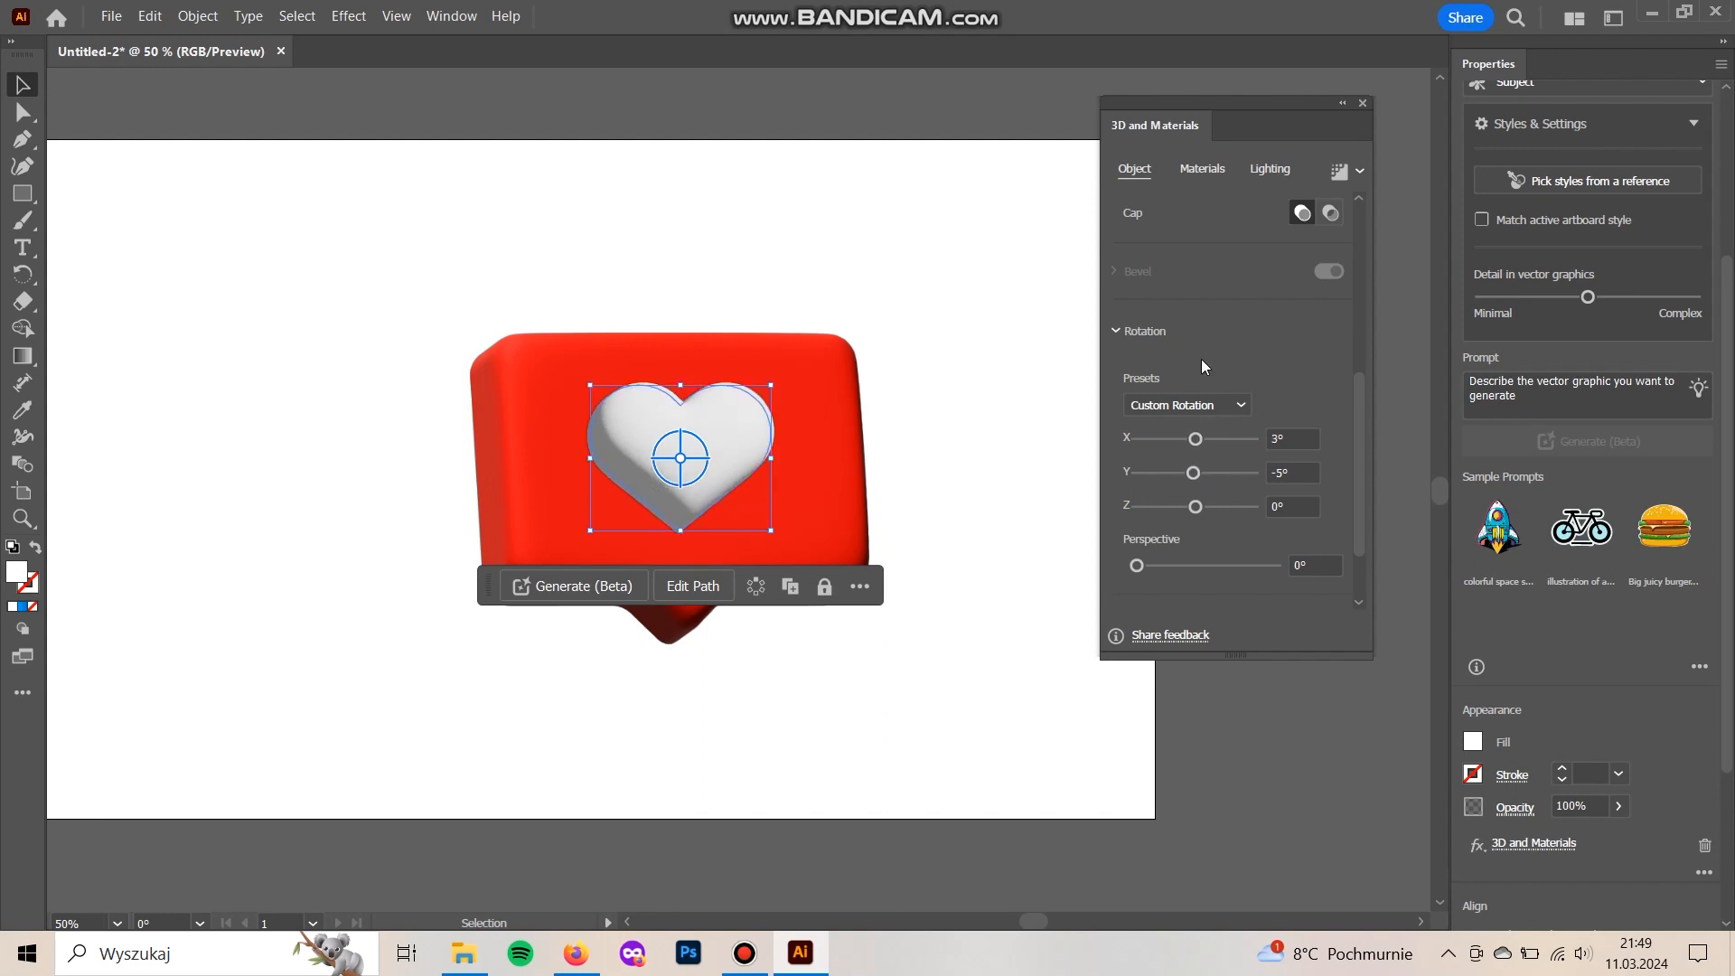
# - Reduce the heart's depth to 13 px and its inflate volume to 57%
pyautogui.scroll(5, 1193, 358)
pyautogui.moveTo(1146, 347); pyautogui.dragTo(1139, 351)
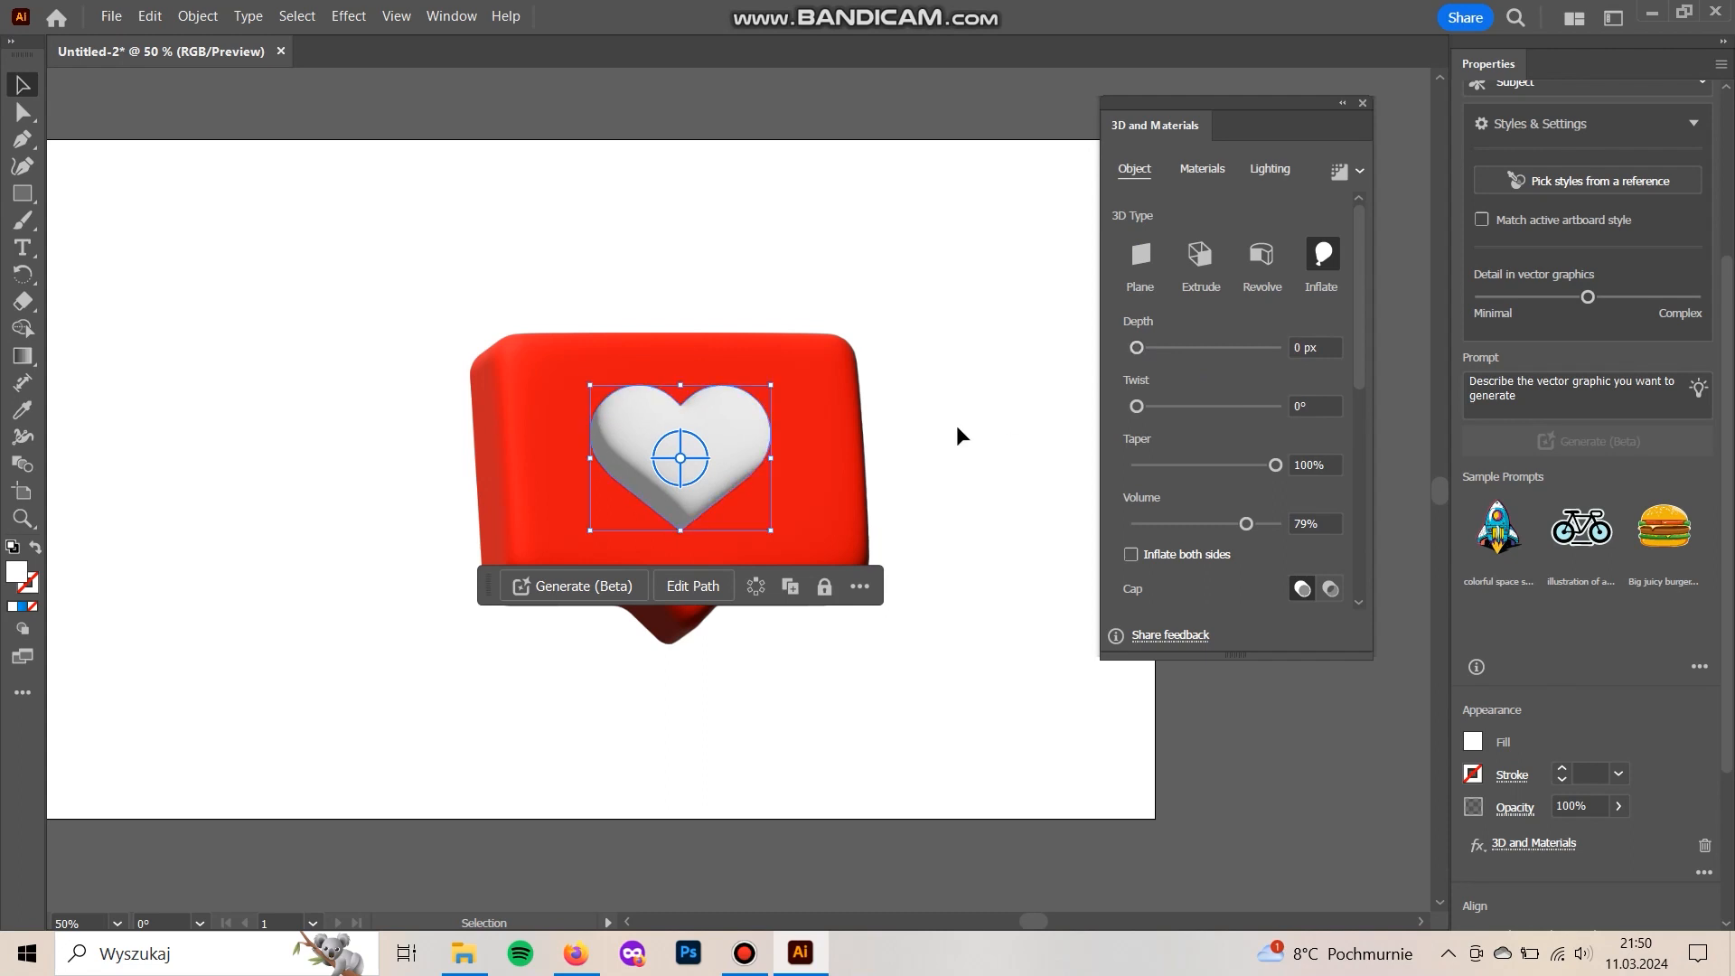
pyautogui.click(965, 533)
pyautogui.moveTo(952, 607); pyautogui.dragTo(941, 627)
pyautogui.click(748, 484)
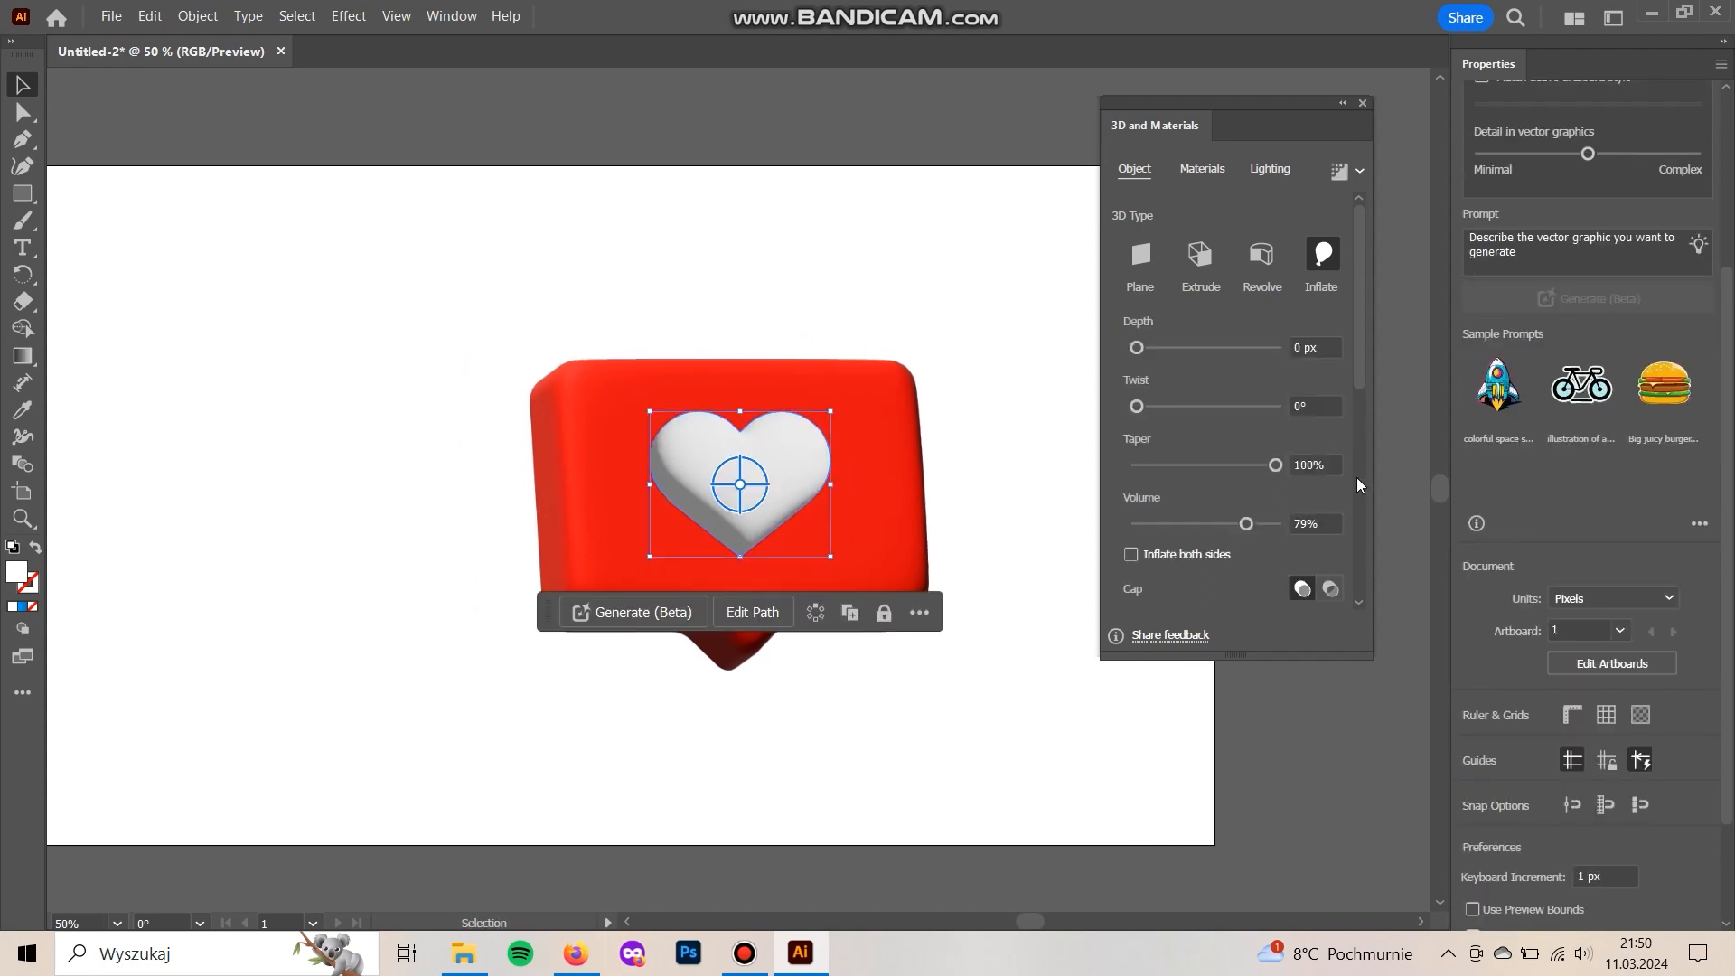
pyautogui.moveTo(1243, 525); pyautogui.dragTo(1190, 524)
pyautogui.moveTo(1137, 347); pyautogui.dragTo(1139, 349)
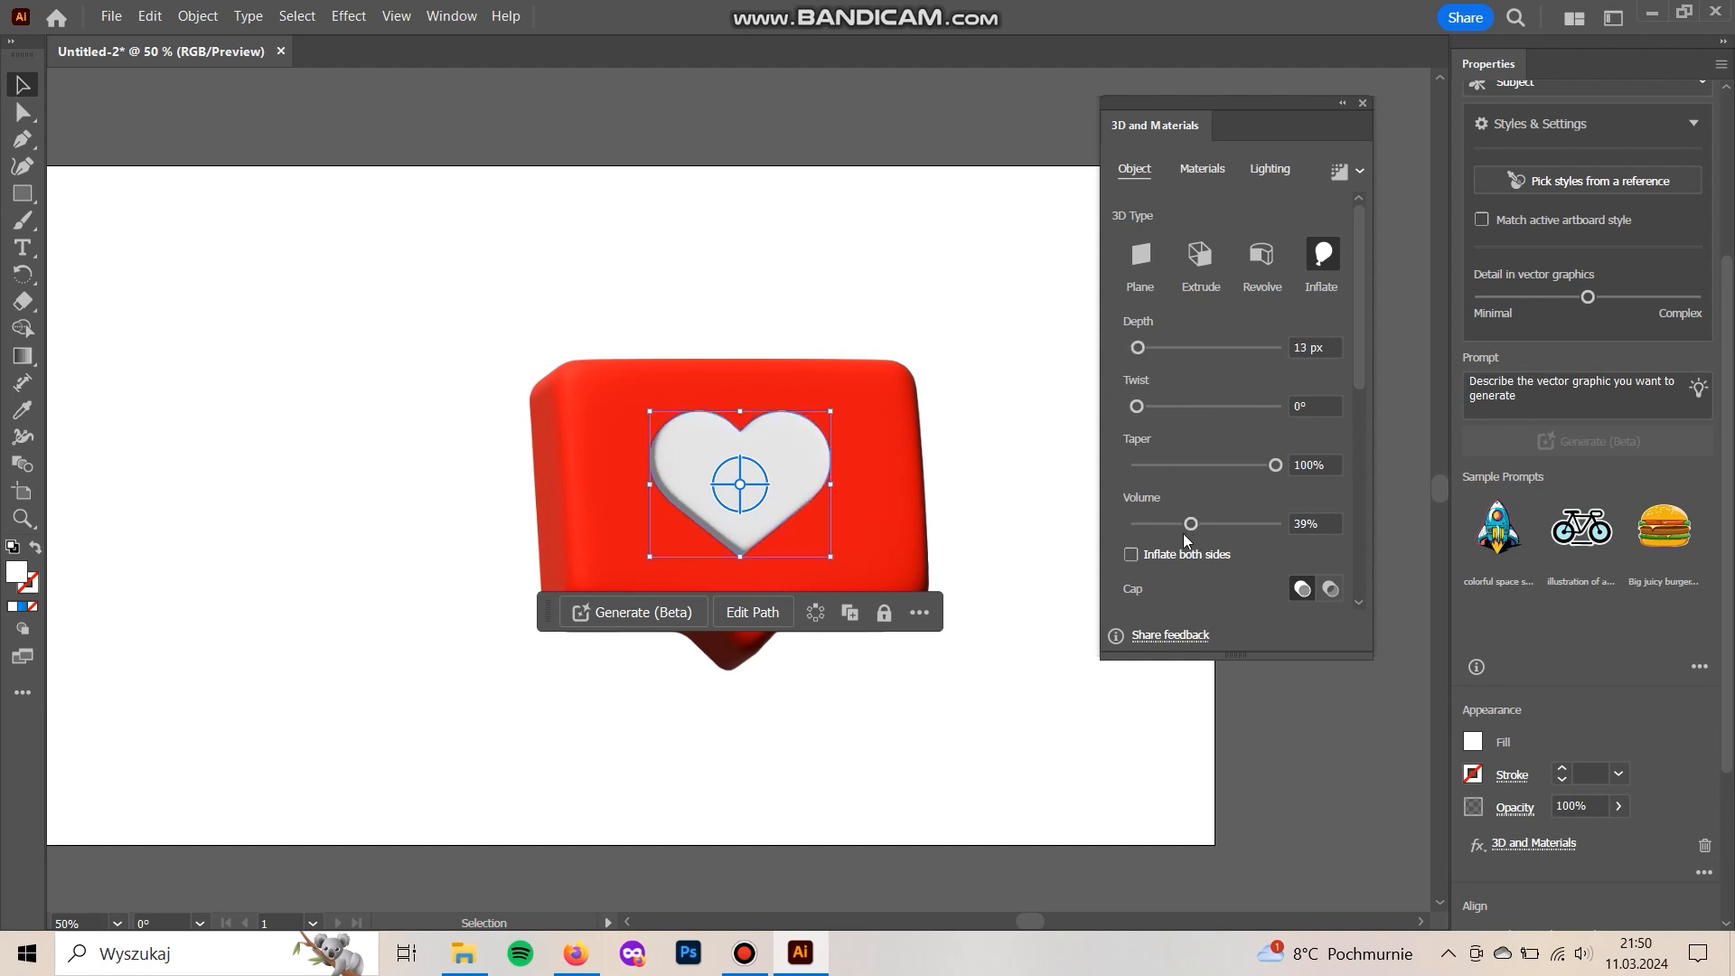
pyautogui.moveTo(1191, 524); pyautogui.dragTo(1216, 502)
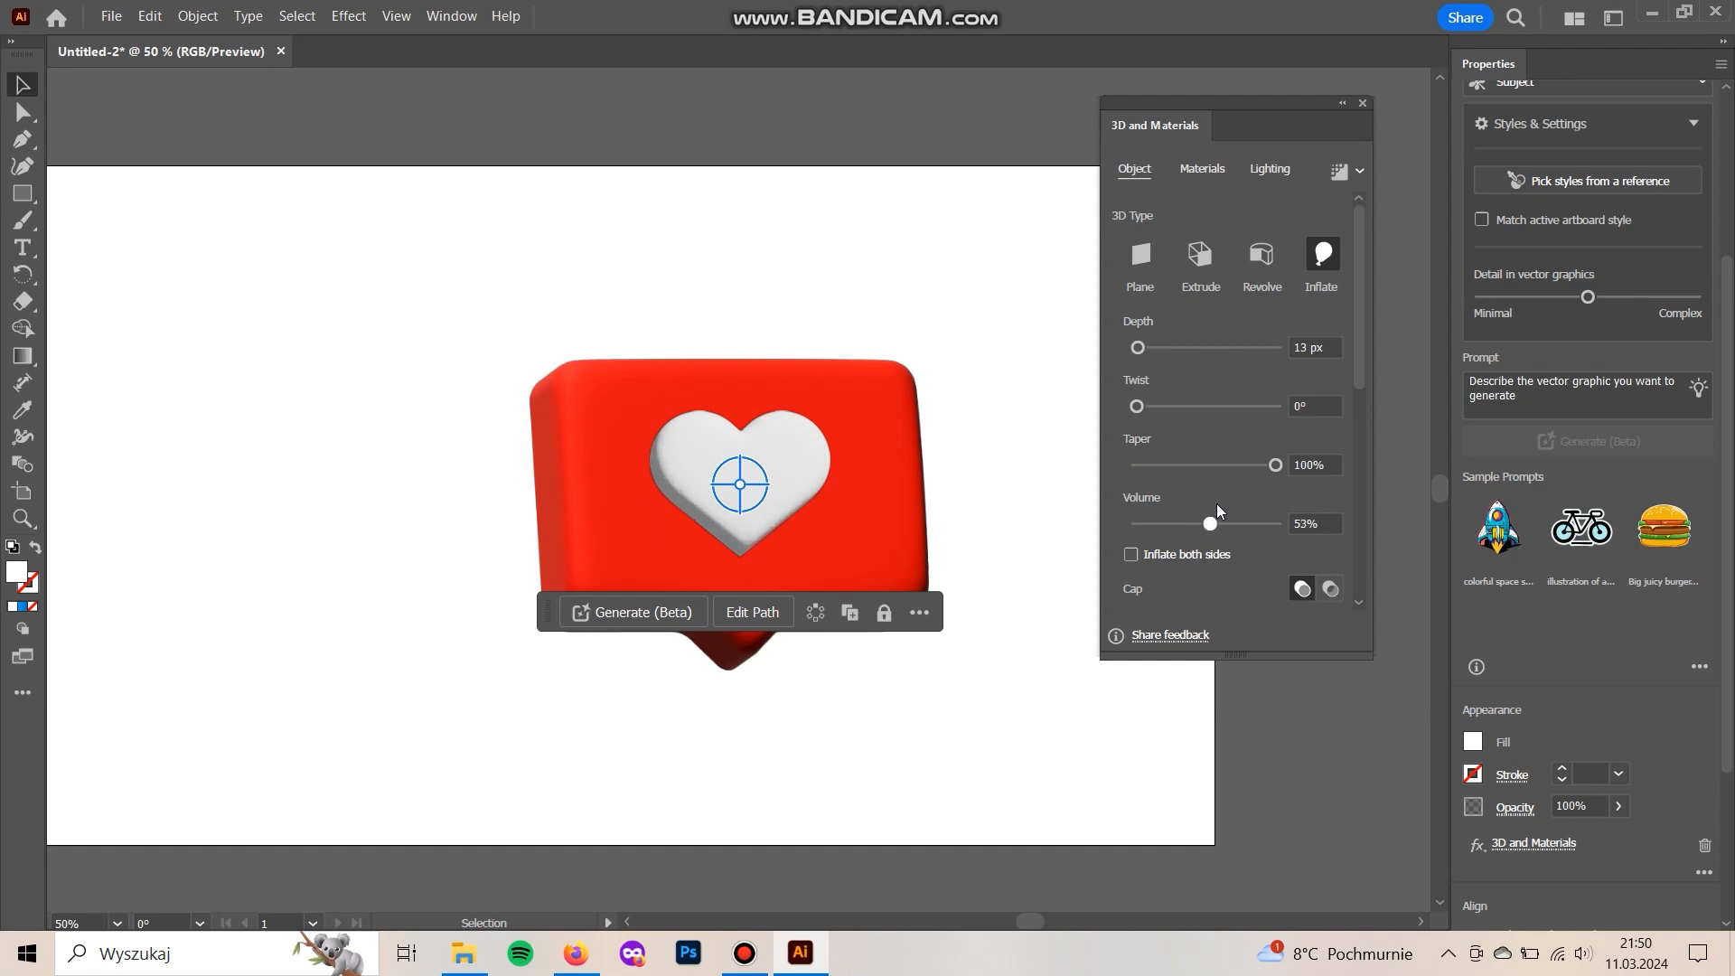
pyautogui.click(840, 752)
# - Enlarge the white heart slightly and reposition it on the face of the speech bubble
pyautogui.moveTo(876, 767); pyautogui.dragTo(860, 748)
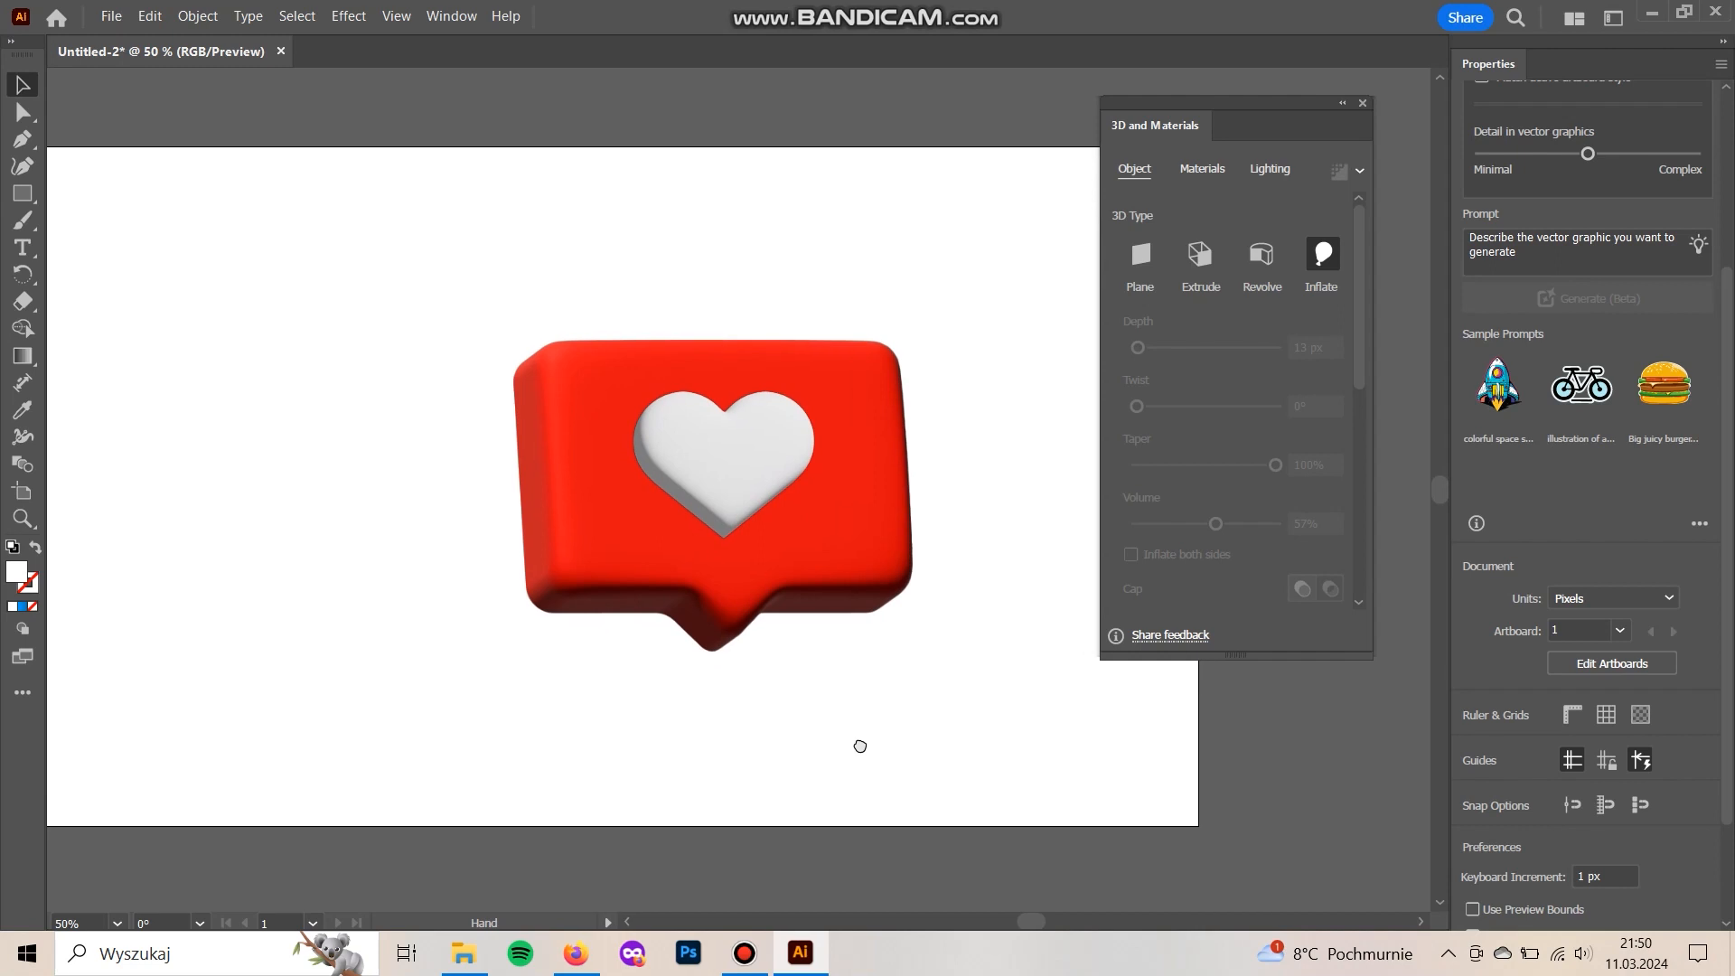
pyautogui.click(746, 456)
pyautogui.moveTo(813, 394); pyautogui.dragTo(820, 386)
pyautogui.moveTo(743, 456); pyautogui.dragTo(739, 463)
pyautogui.moveTo(832, 542); pyautogui.dragTo(834, 539)
pyautogui.moveTo(718, 450); pyautogui.dragTo(718, 454)
pyautogui.click(937, 709)
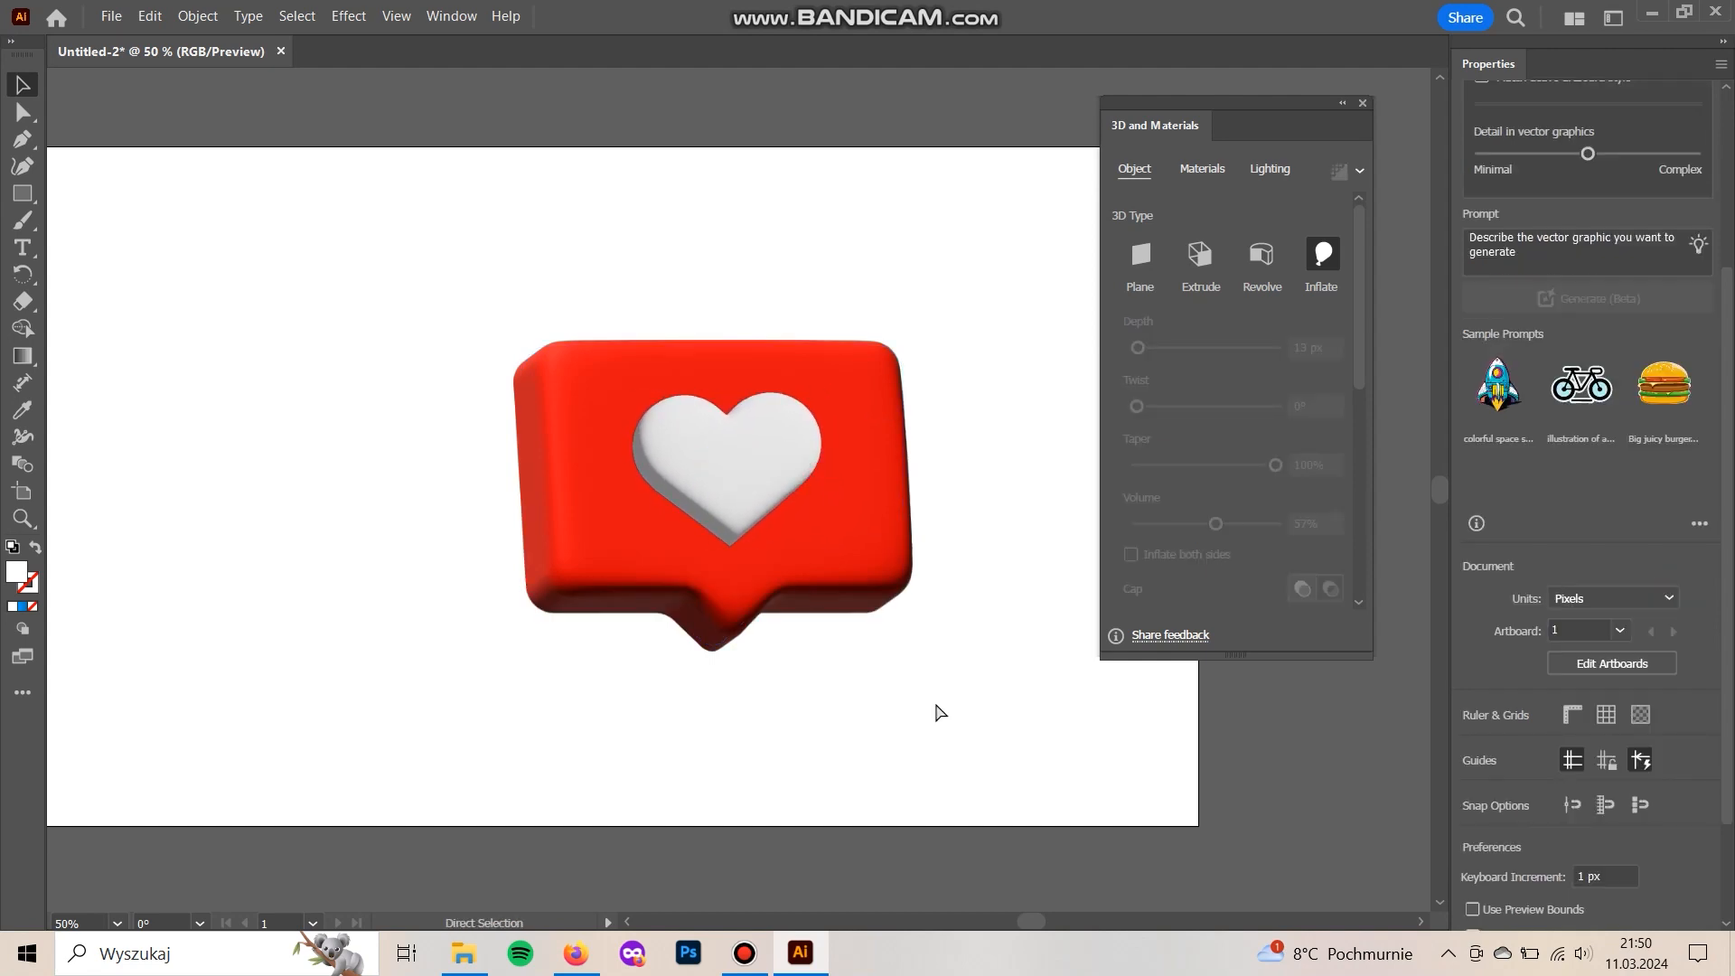
# - Group the 3D heart and the speech bubble together
pyautogui.hotkey('ctrl', '-')
pyautogui.hotkey('ctrl', '-')
pyautogui.hotkey('ctrl', '+')
pyautogui.hotkey('ctrl', '+')
pyautogui.moveTo(930, 708); pyautogui.dragTo(511, 457)
pyautogui.moveTo(618, 488); pyautogui.dragTo(562, 495)
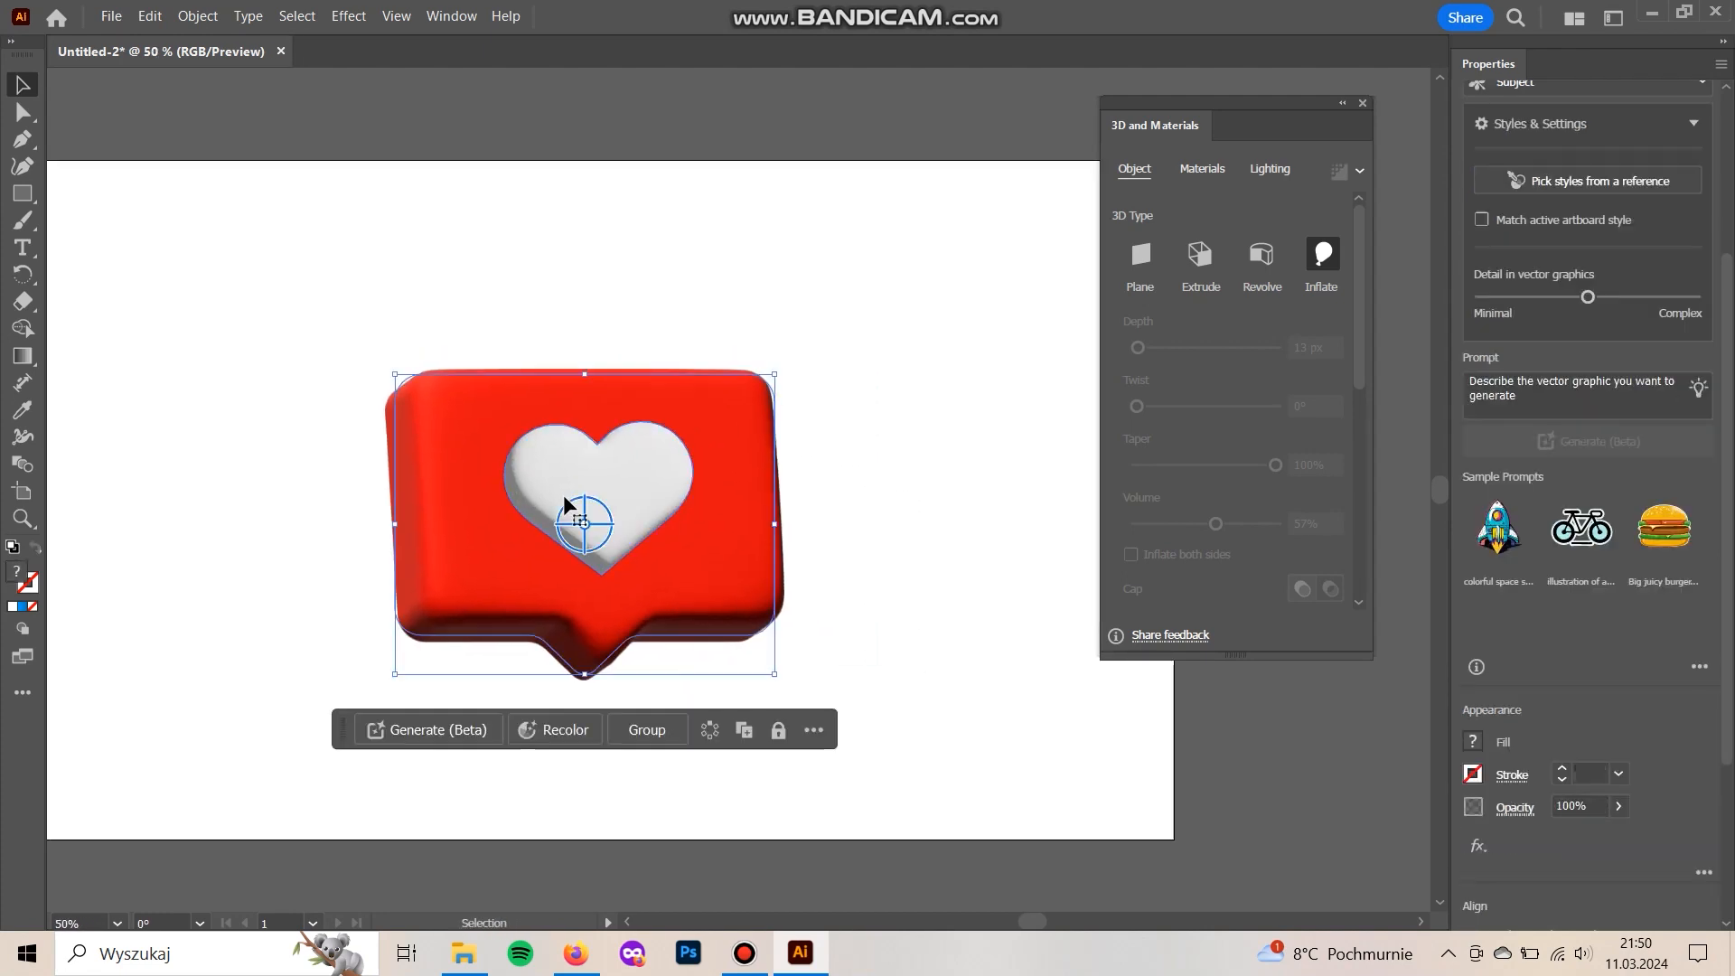
pyautogui.hotkey('ctrl', 'g')
# - Centre the grouped icon horizontally and vertically on the artboard
pyautogui.scroll(-3, 1574, 614)
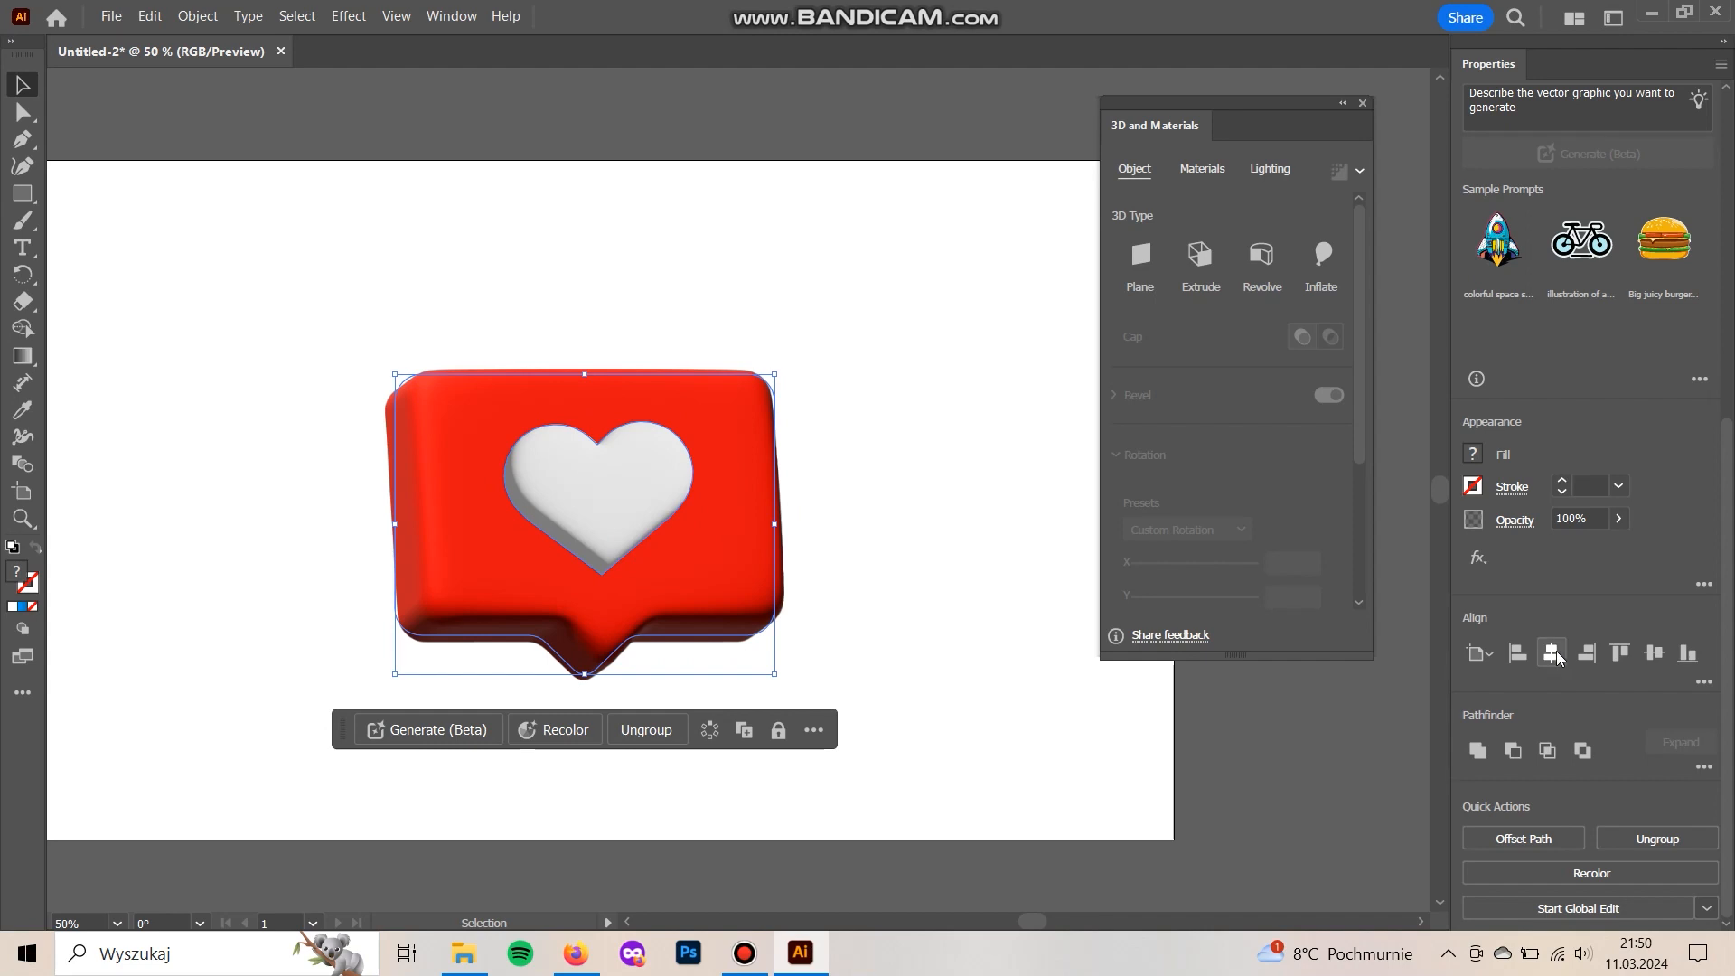
pyautogui.click(1553, 654)
pyautogui.click(1660, 654)
pyautogui.hotkey('ctrl', 'shift', 'a')
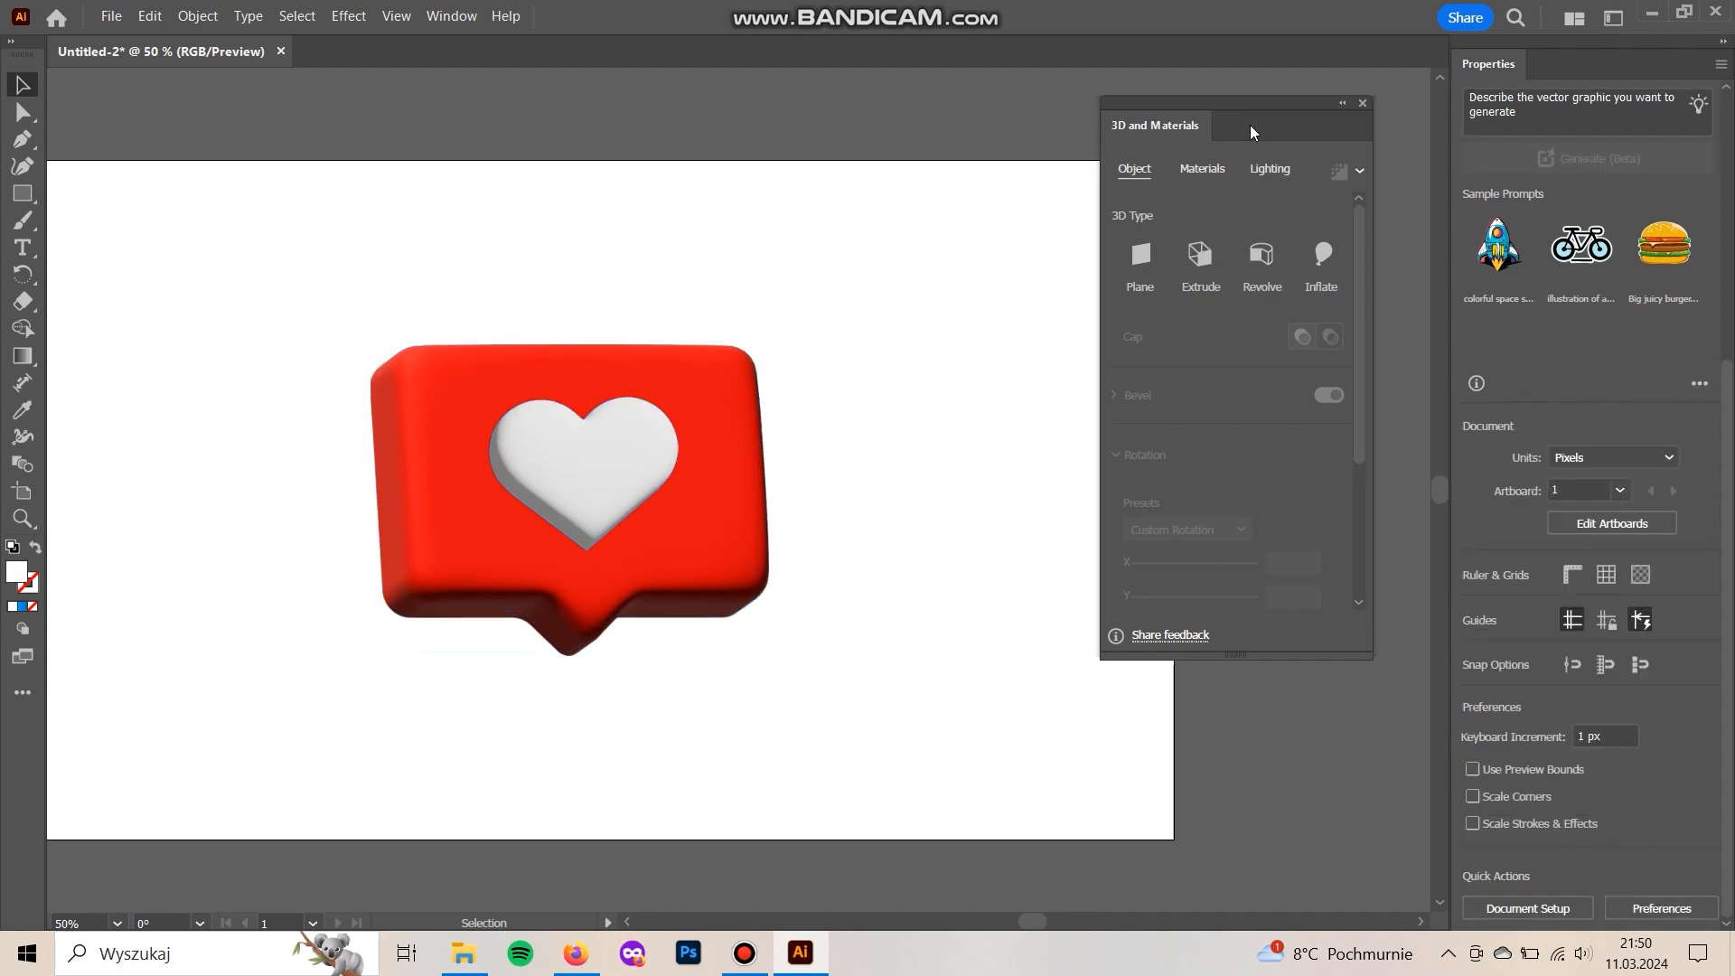
# - Draw a rectangle covering the whole artboard and fill it with the blue linear gradient
pyautogui.click(1365, 101)
pyautogui.moveTo(1139, 408); pyautogui.dragTo(1255, 409)
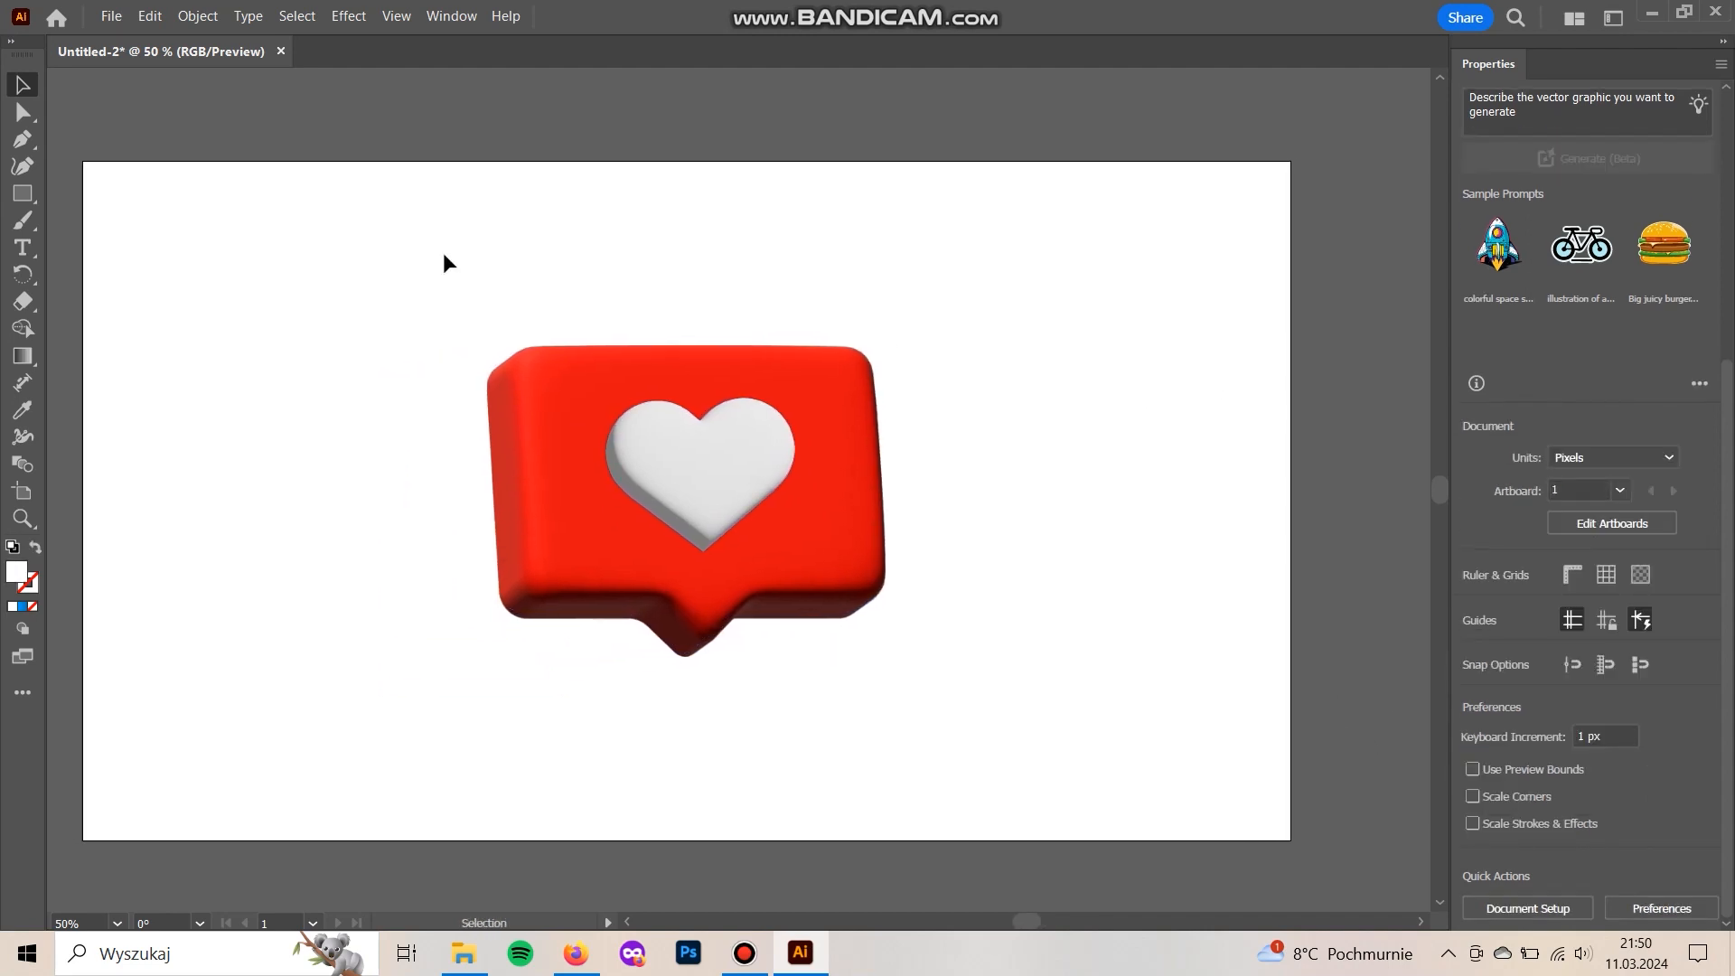
pyautogui.click(32, 198)
pyautogui.moveTo(83, 163); pyautogui.dragTo(1290, 840)
pyautogui.press('v')
pyautogui.click(22, 609)
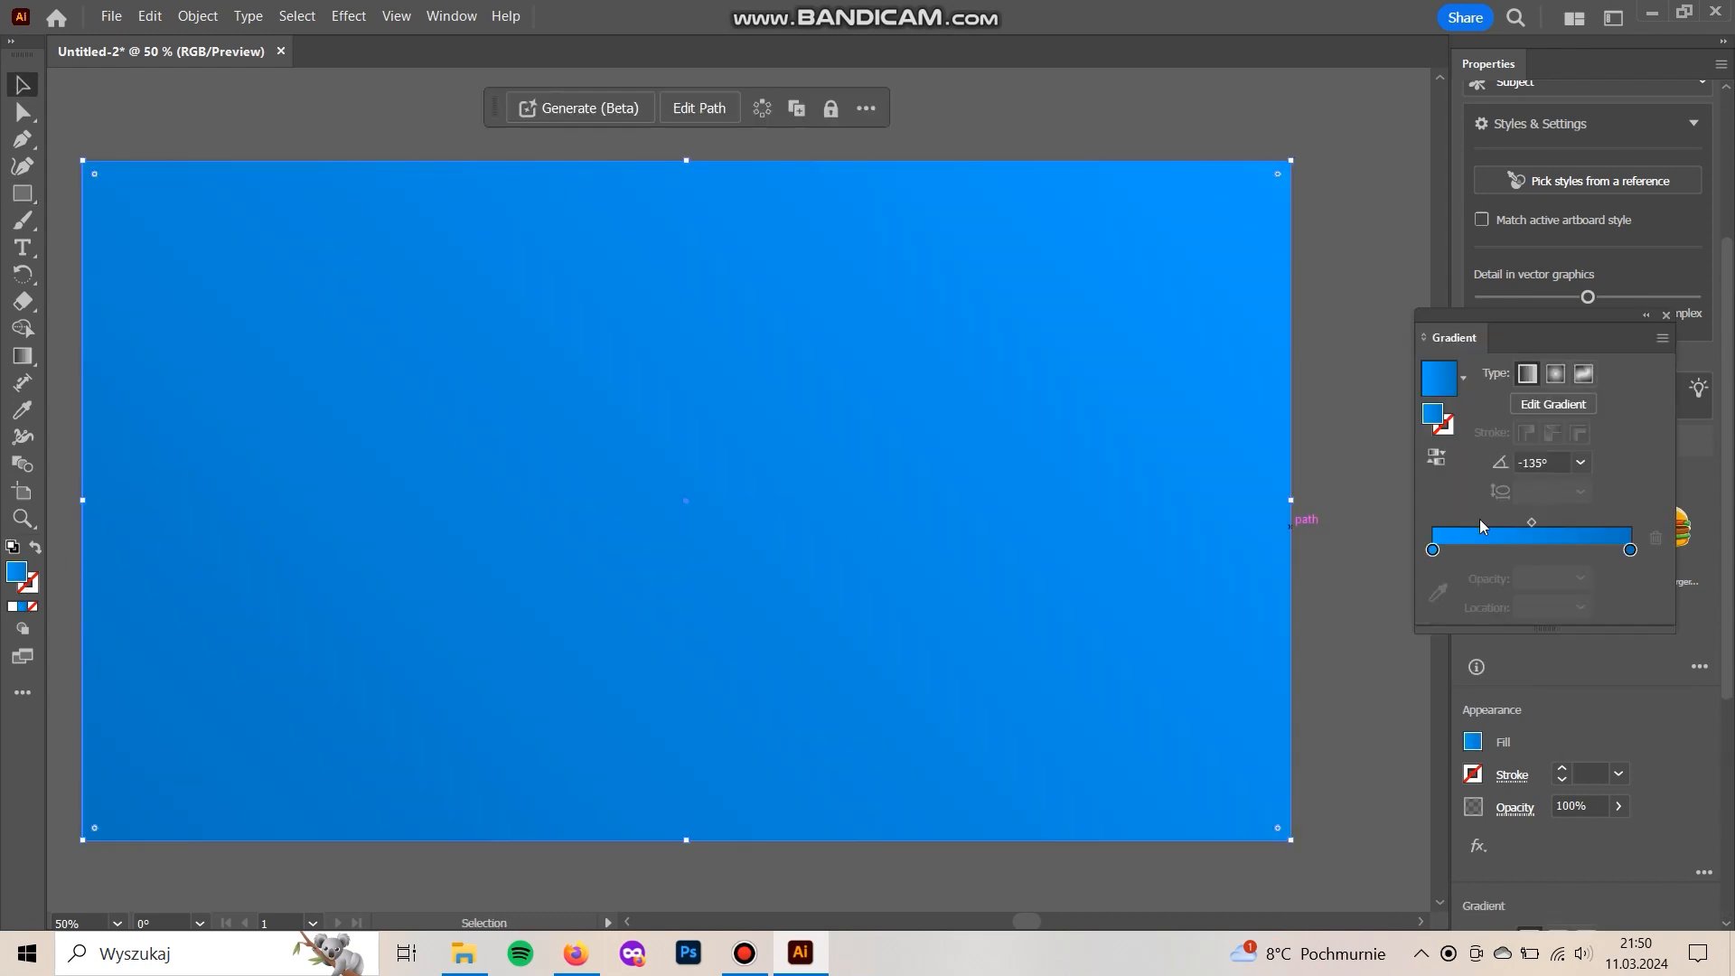
# - Run the rectangle's gradient vertically at -90° and send the rectangle behind the speech bubble icon
pyautogui.press('g')
pyautogui.moveTo(755, 186); pyautogui.dragTo(749, 829)
pyautogui.press('v')
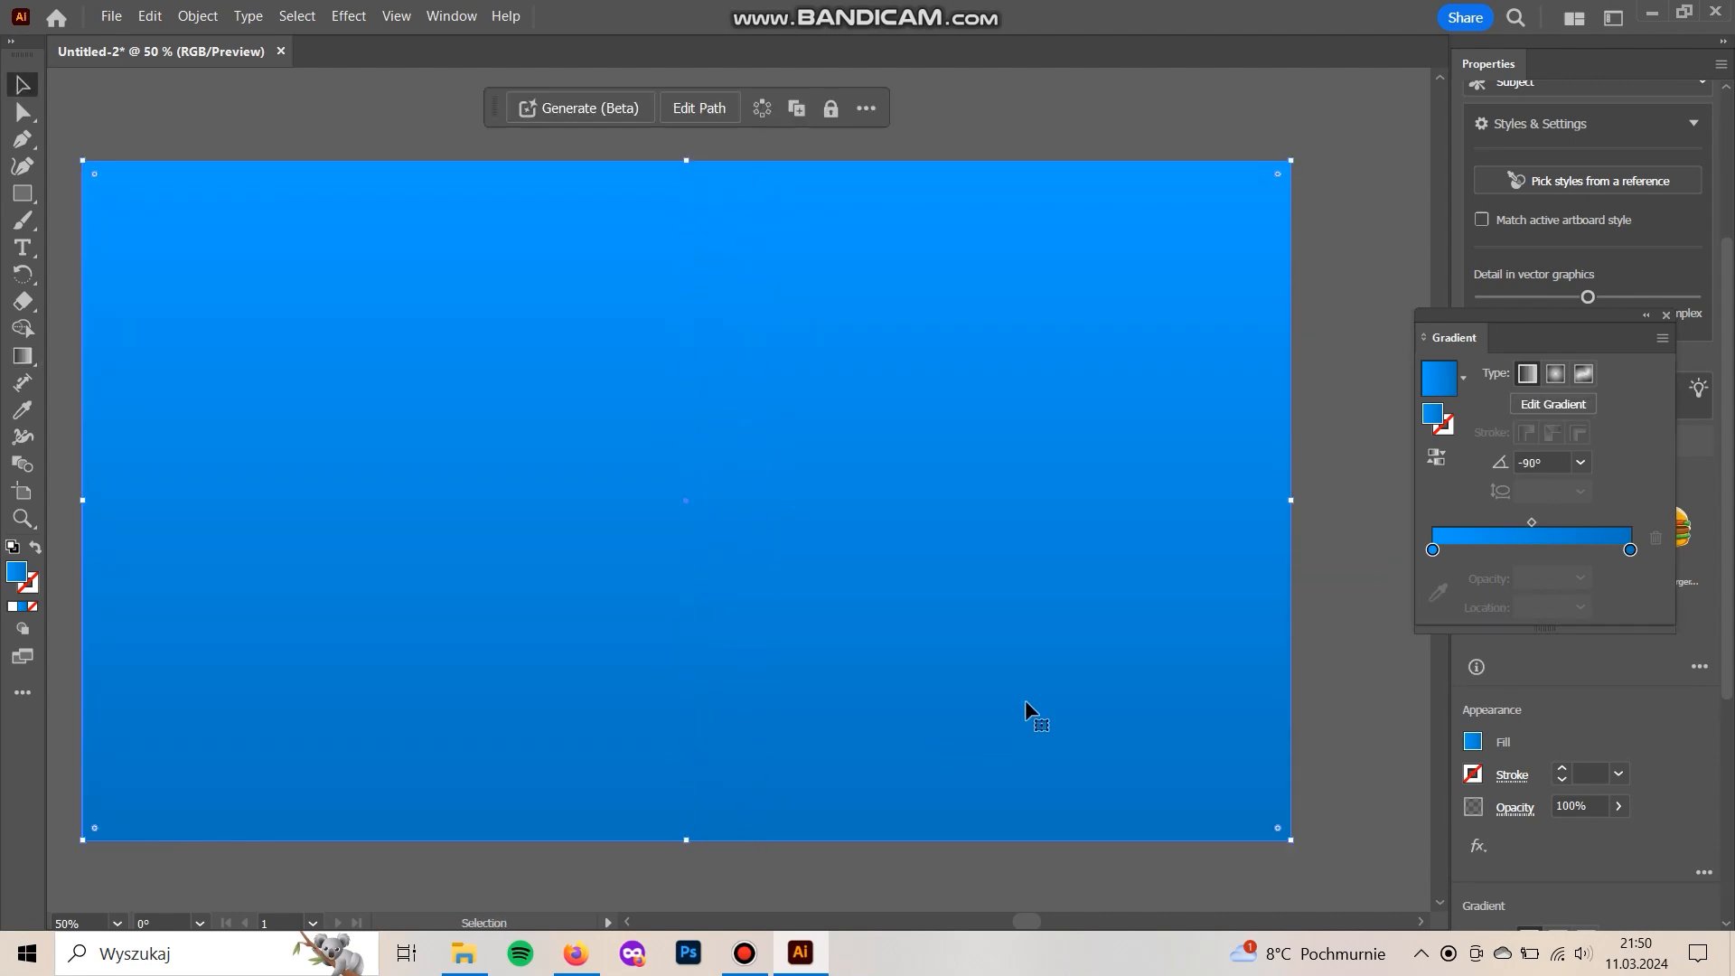
pyautogui.hotkey('ctrl', 'shift', '[')
pyautogui.click(1330, 768)
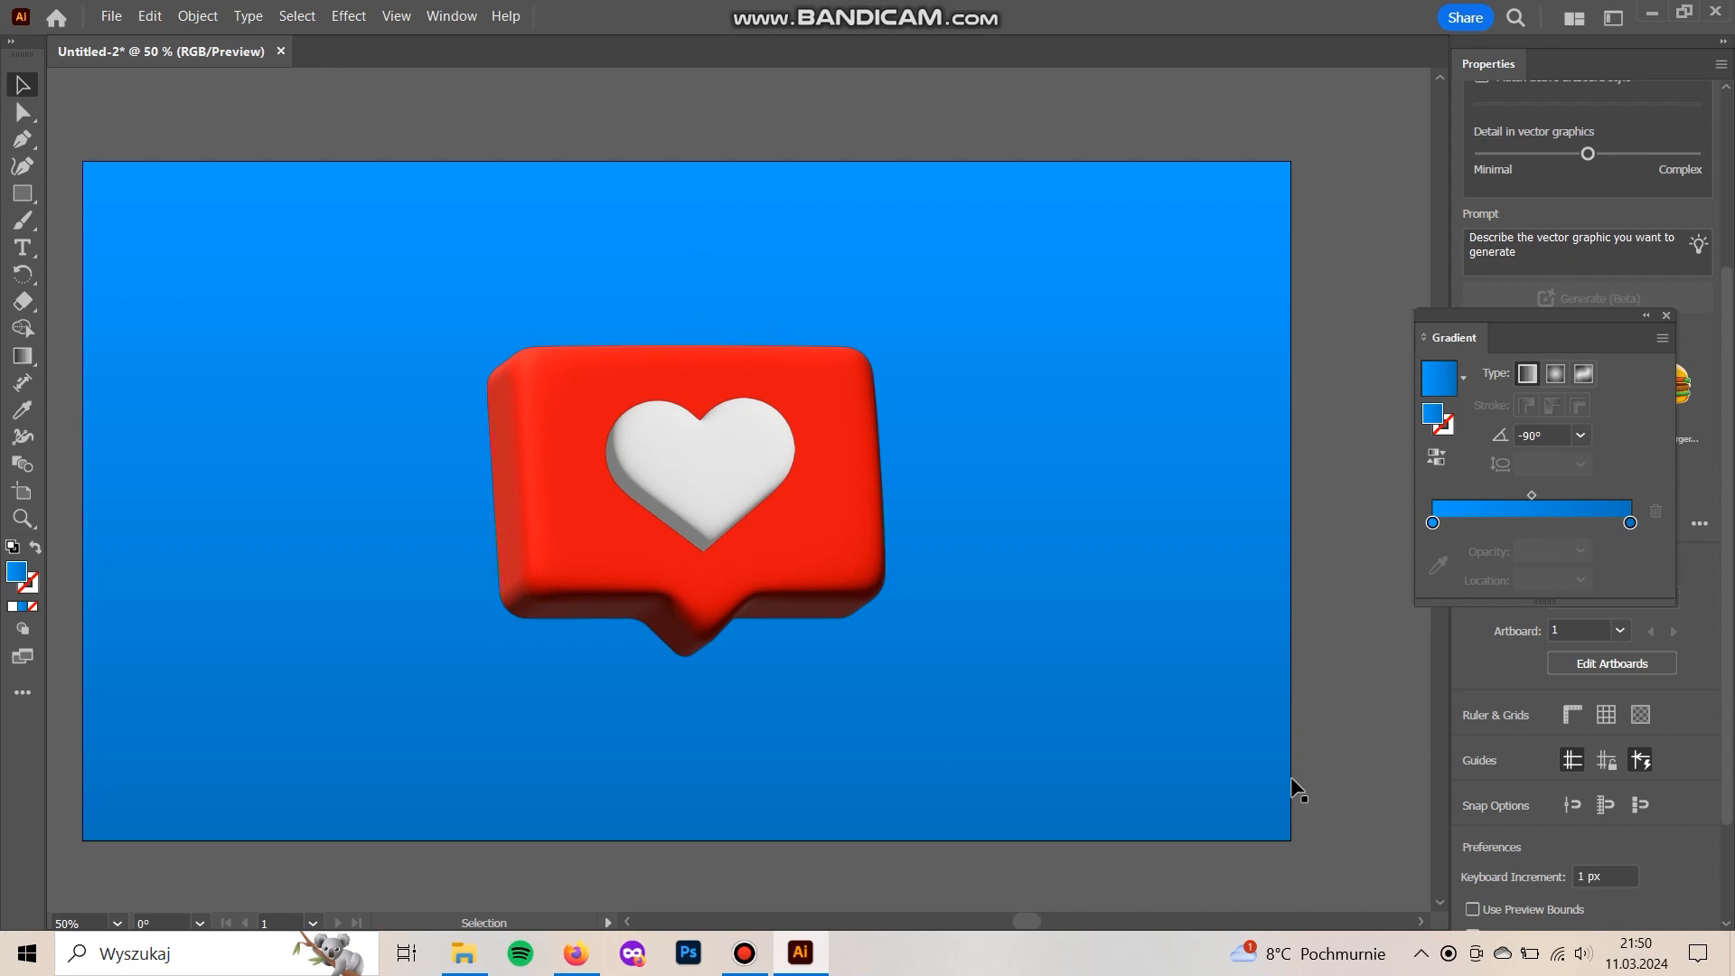
# - Redirect the background gradient diagonally at about -130°, with the lighter blue in the artboard's upper right corner
pyautogui.click(1265, 792)
pyautogui.press('g')
pyautogui.moveTo(117, 831); pyautogui.dragTo(1094, 180)
pyautogui.moveTo(586, 606); pyautogui.dragTo(508, 871)
pyautogui.press('v')
pyautogui.click(1344, 750)
pyautogui.moveTo(1296, 772); pyautogui.dragTo(1330, 763)
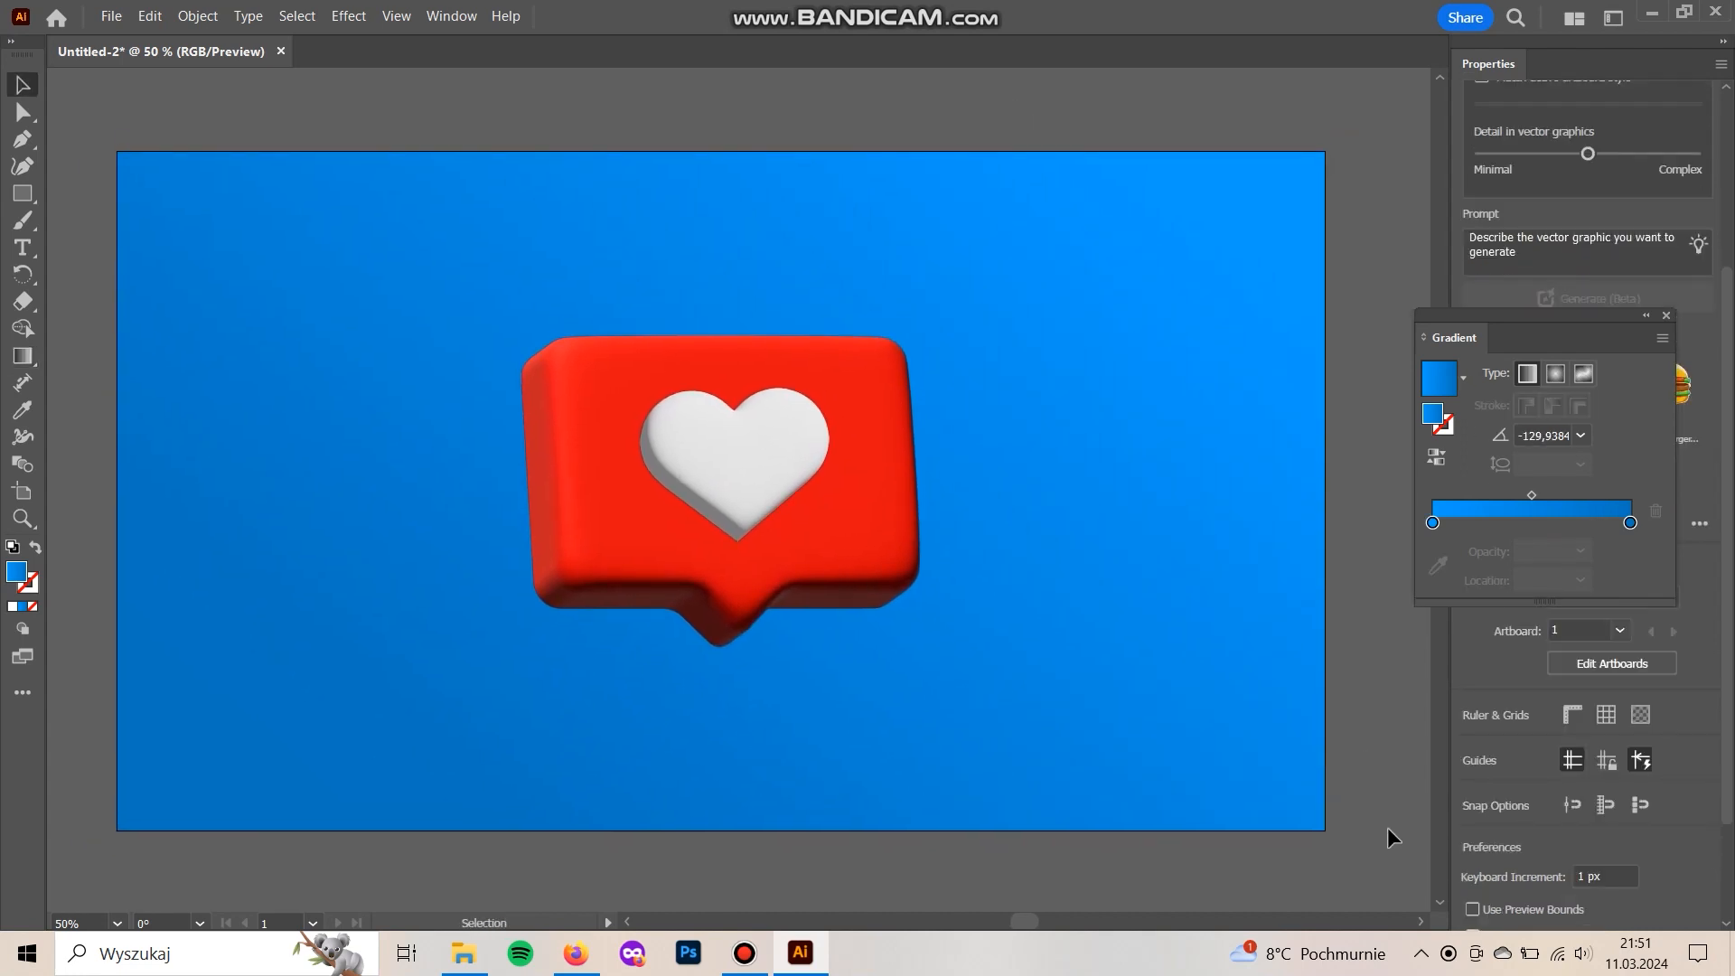